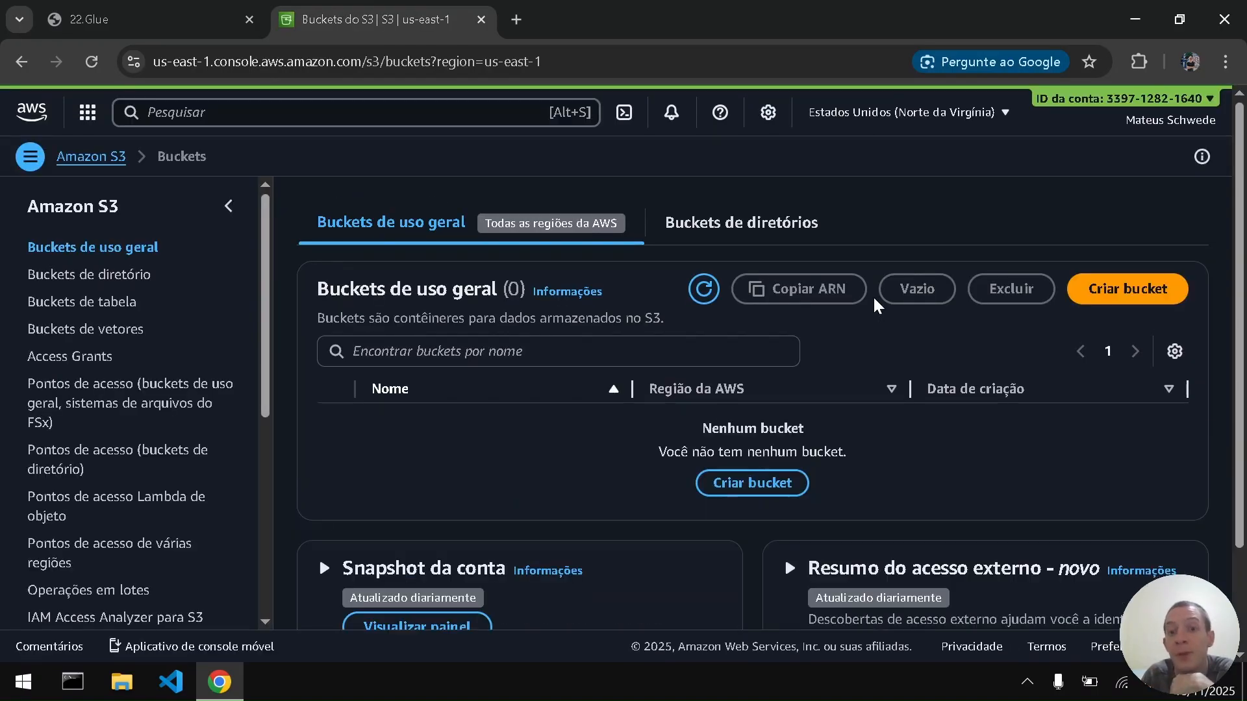
Step: Start a new general purpose S3 bucket and name it ubsocial-glue-bucket1, copying the name from the 22.Glue PDF
click(757, 486)
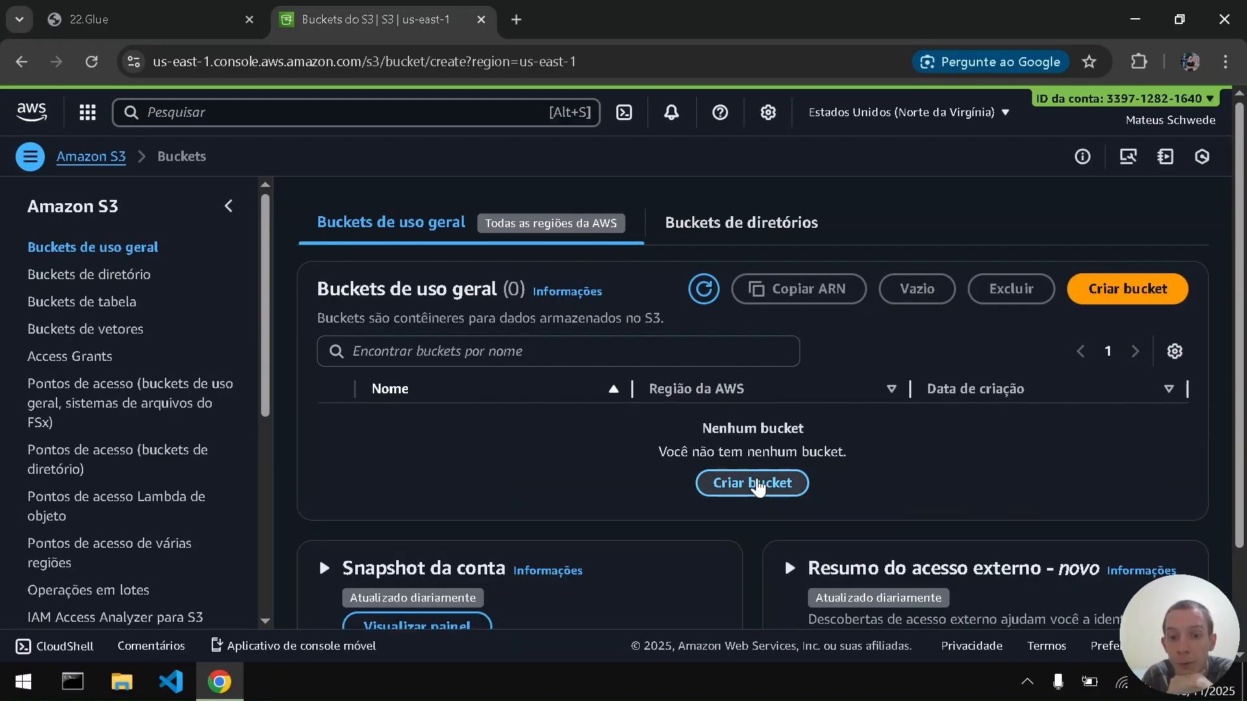
key(ctrl+shift+Tab)
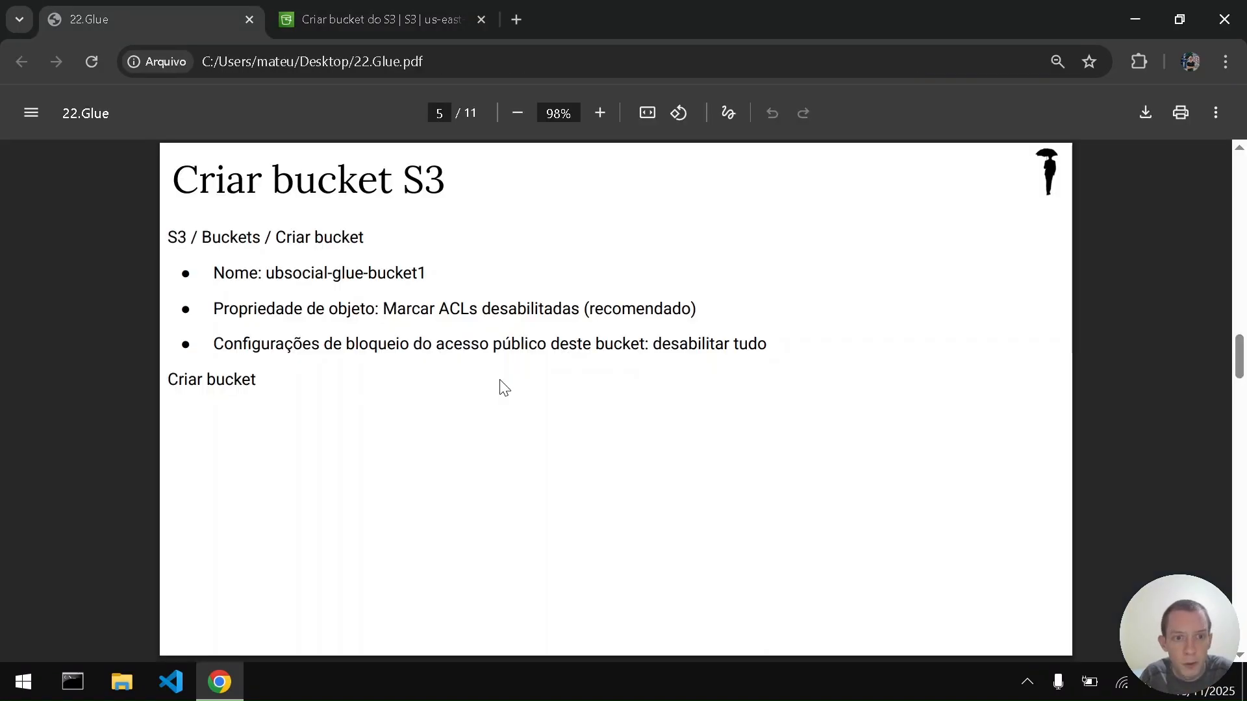
drag(266, 273, 448, 274)
key(ctrl+c)
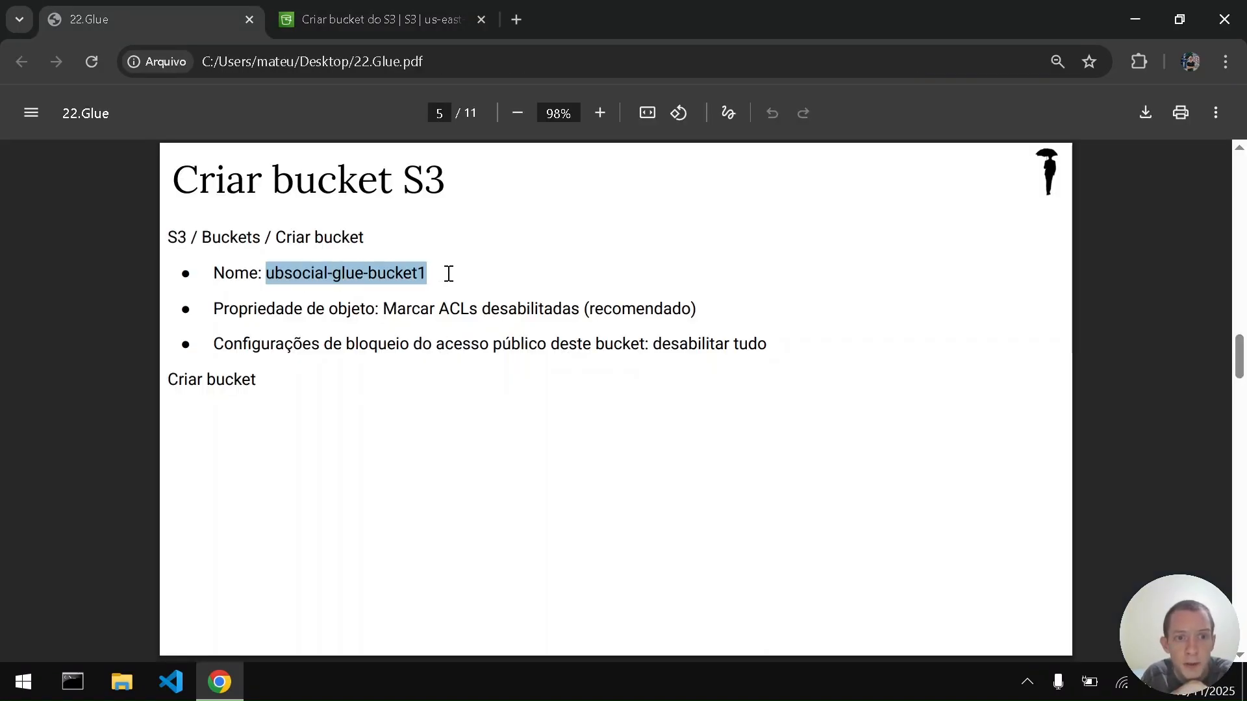
key(ctrl+Tab)
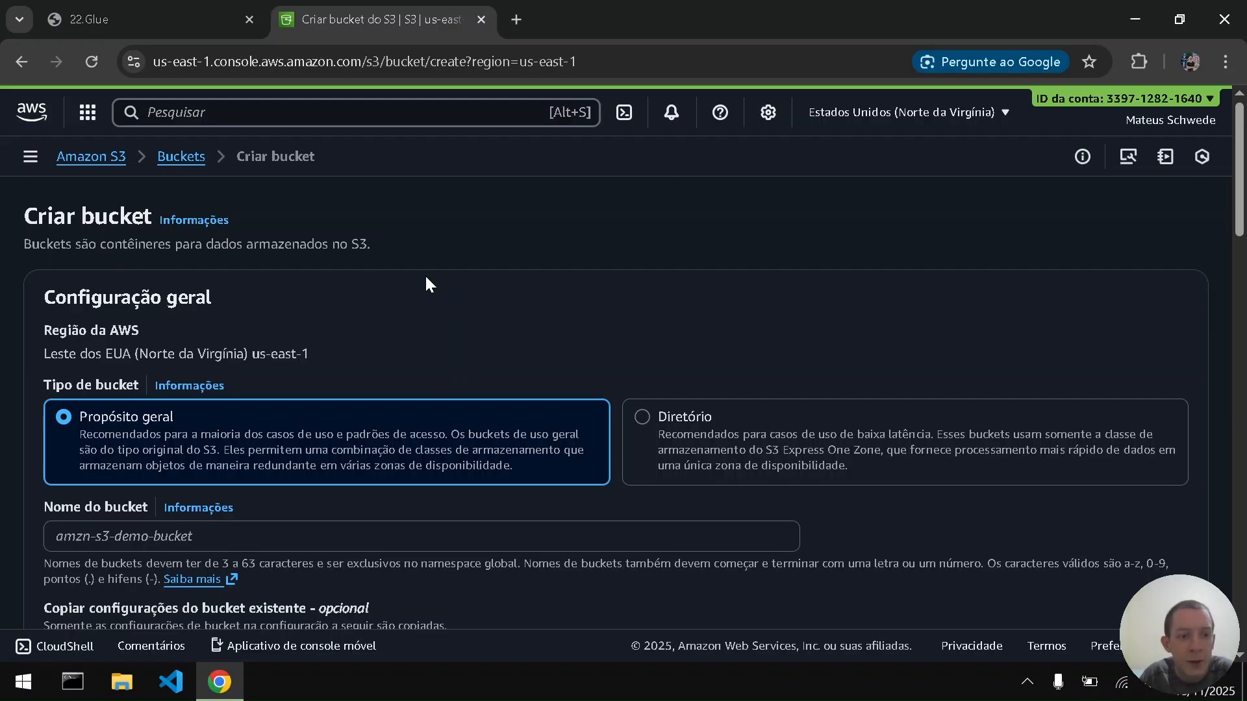
scroll(315, 350, down, 3)
scroll(317, 353, up, 1)
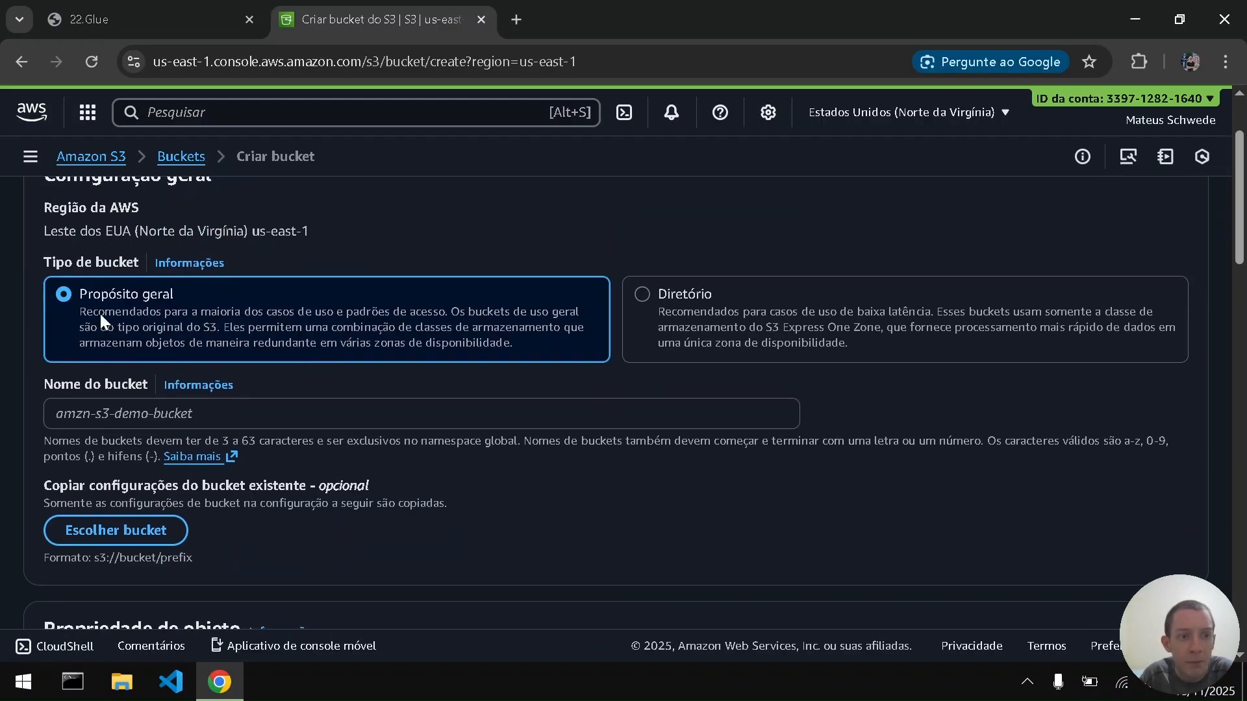
click(318, 426)
key(ctrl+v)
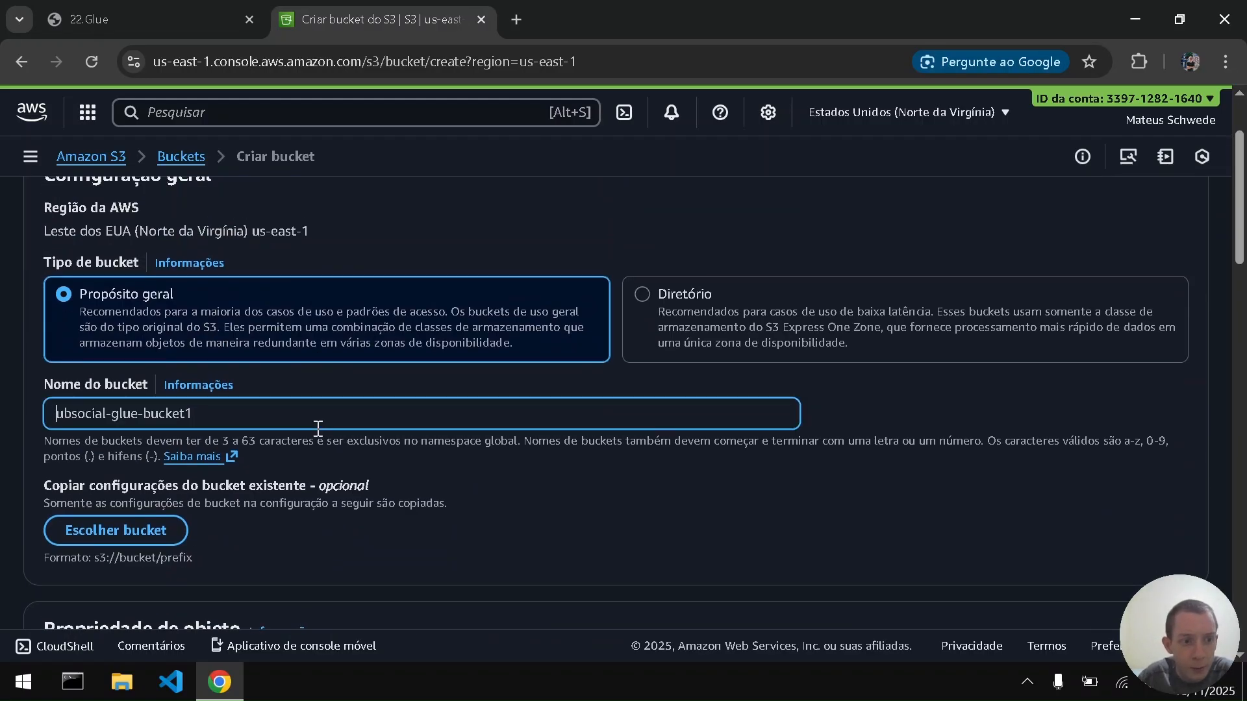
Step: Turn off blocking of all public access for the bucket and acknowledge that its objects may become public
scroll(318, 428, down, 8)
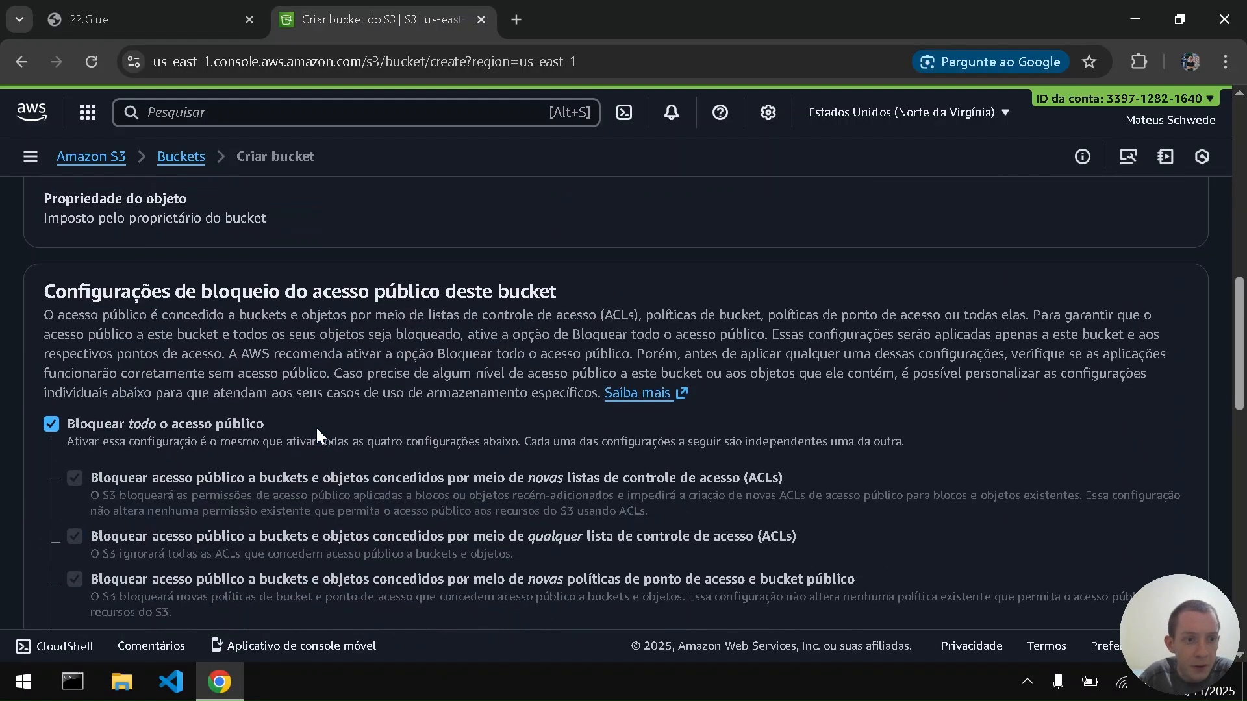
scroll(233, 391, up, 3)
scroll(10, 408, down, 2)
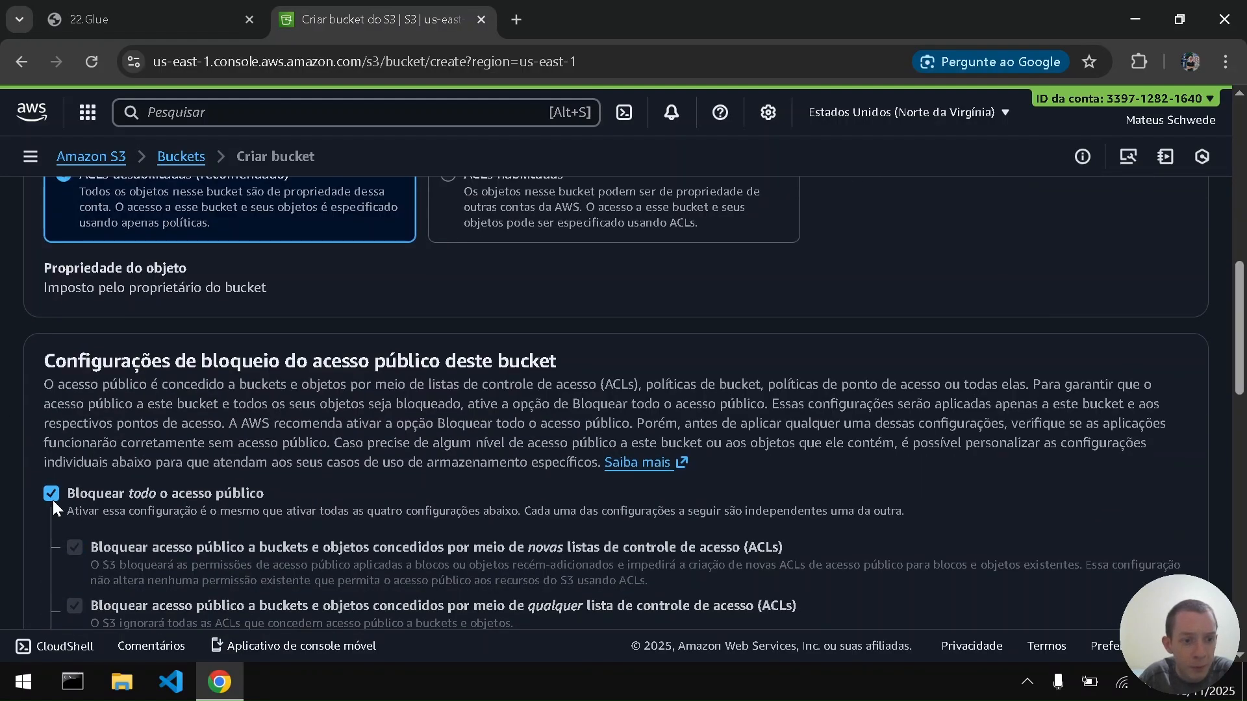
click(52, 496)
scroll(16, 498, down, 2)
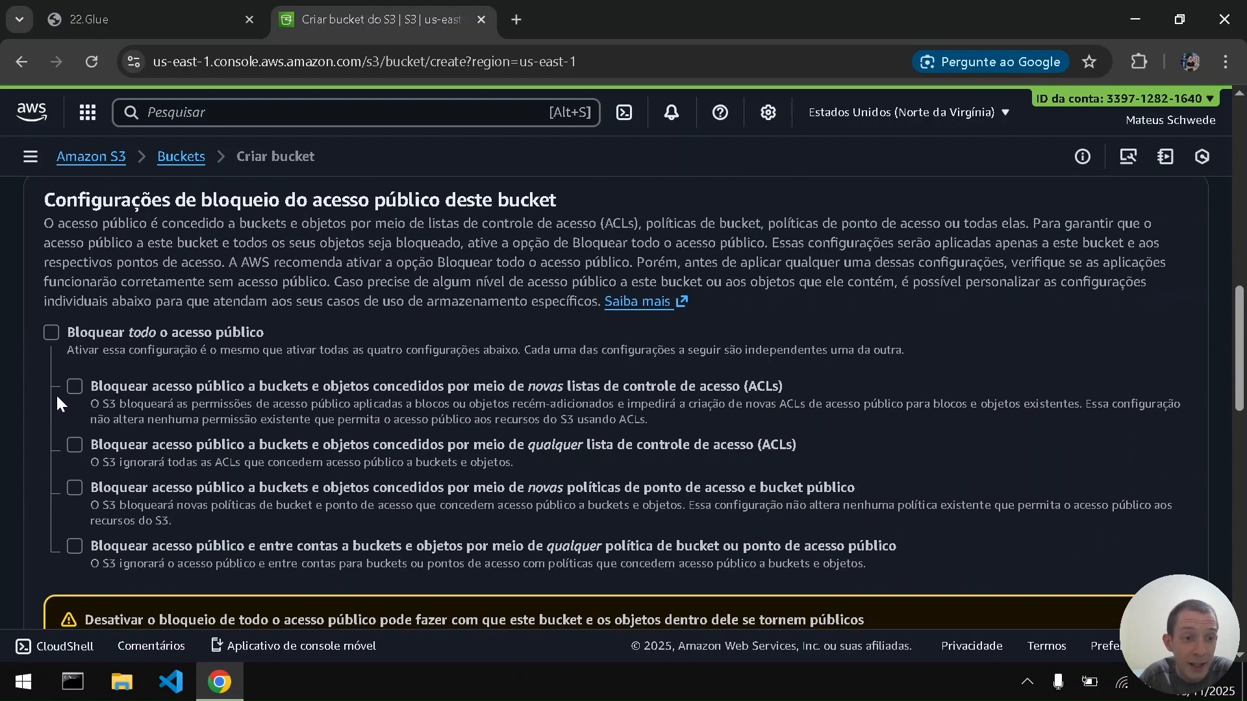
scroll(69, 496, down, 3)
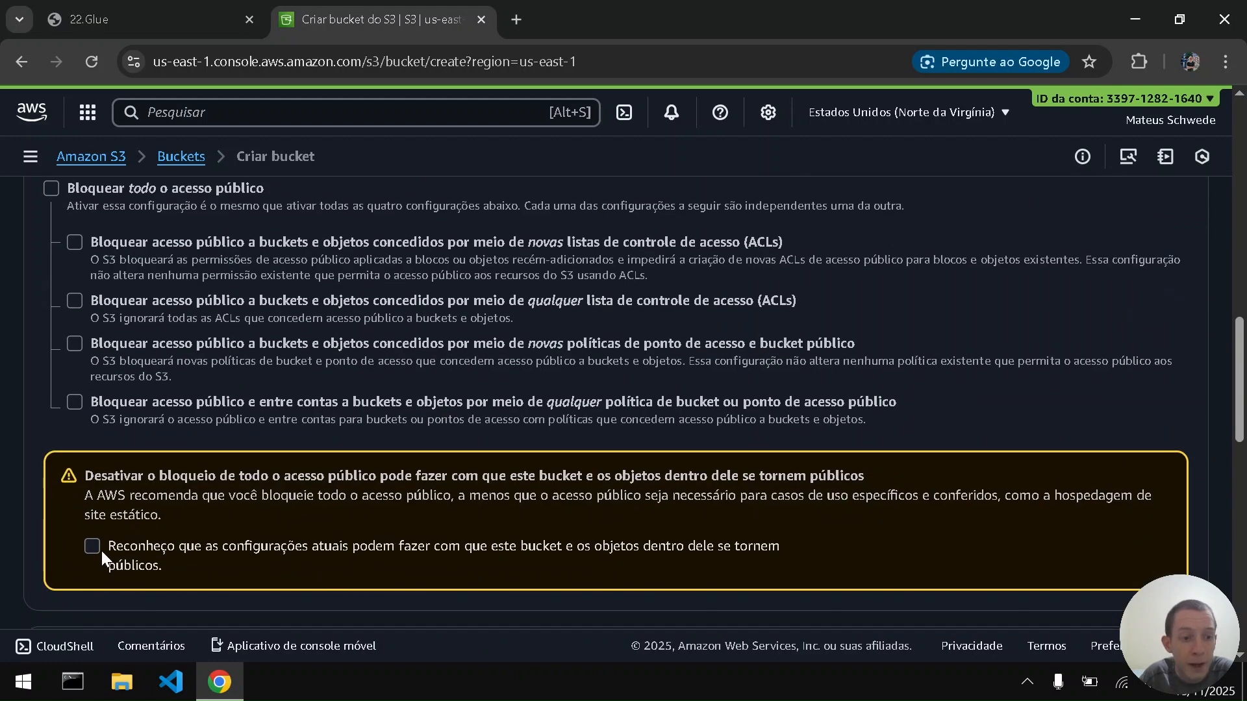
click(93, 547)
Step: Keep the default encryption settings and create the bucket
scroll(101, 550, down, 10)
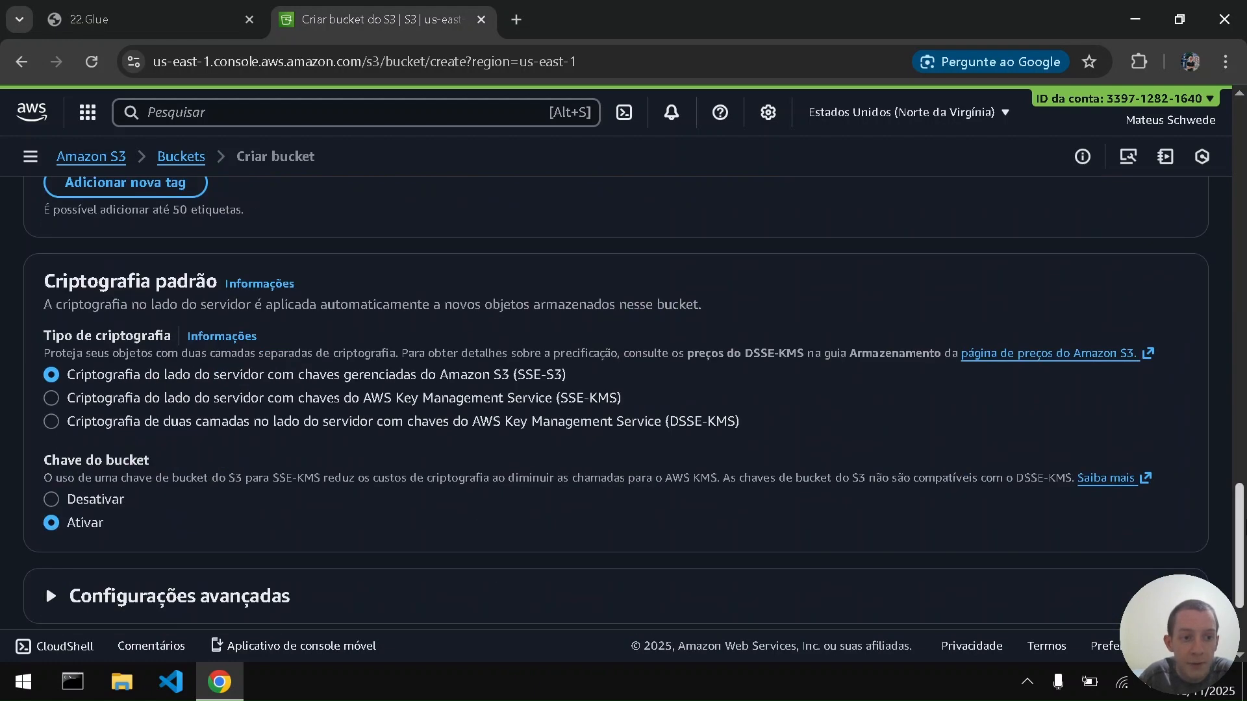
scroll(624, 403, down, 3)
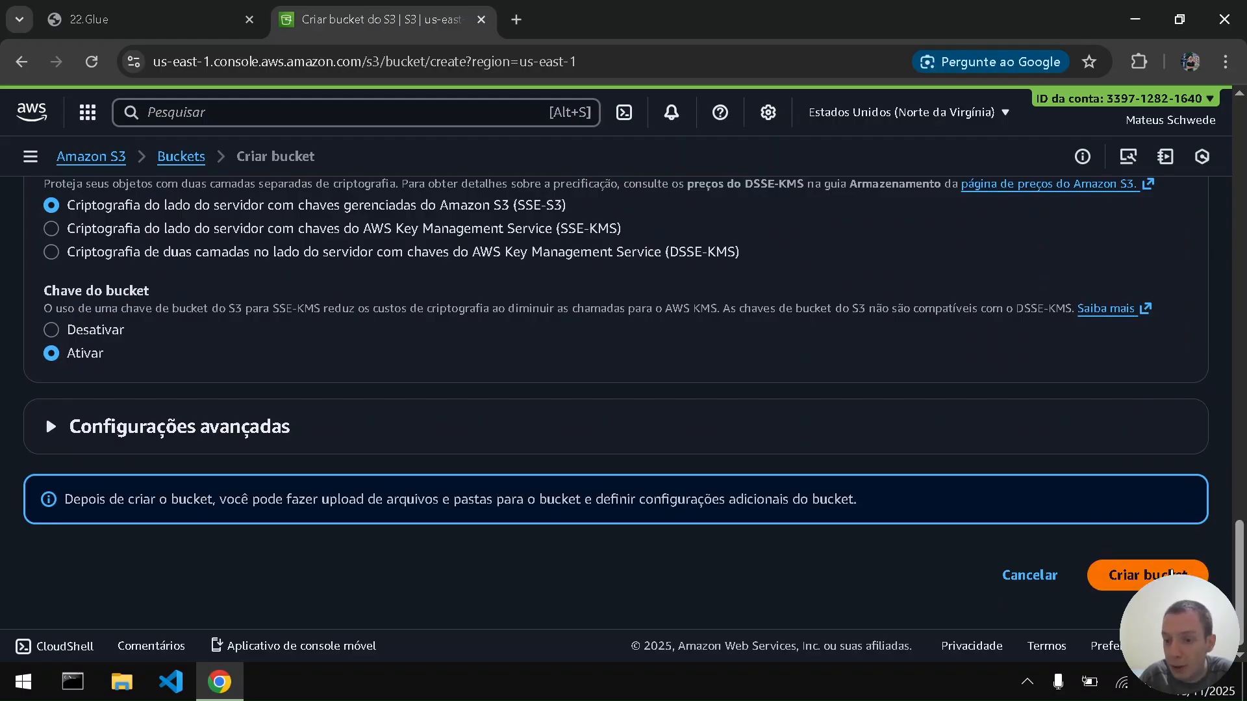
click(1148, 575)
Step: Look over the bucket and Glue crawler instruction pages in the 22.Glue PDF
key(ctrl+Tab)
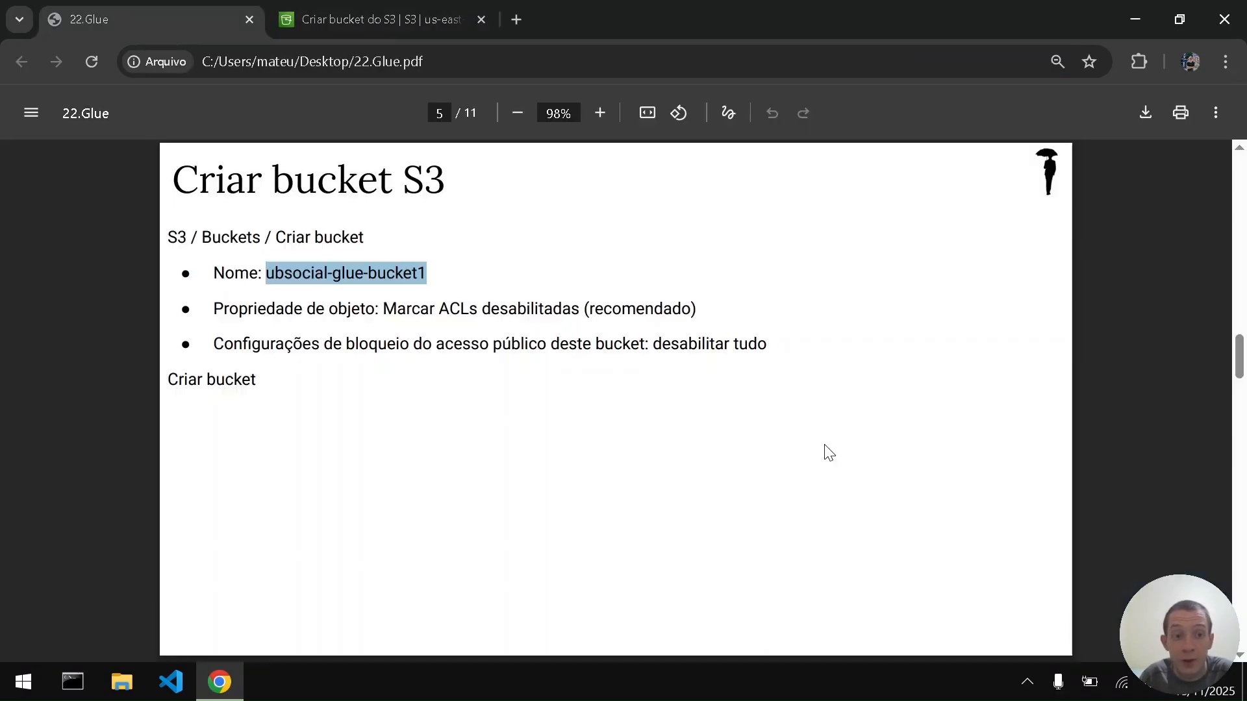
scroll(828, 452, down, 15)
scroll(663, 431, up, 15)
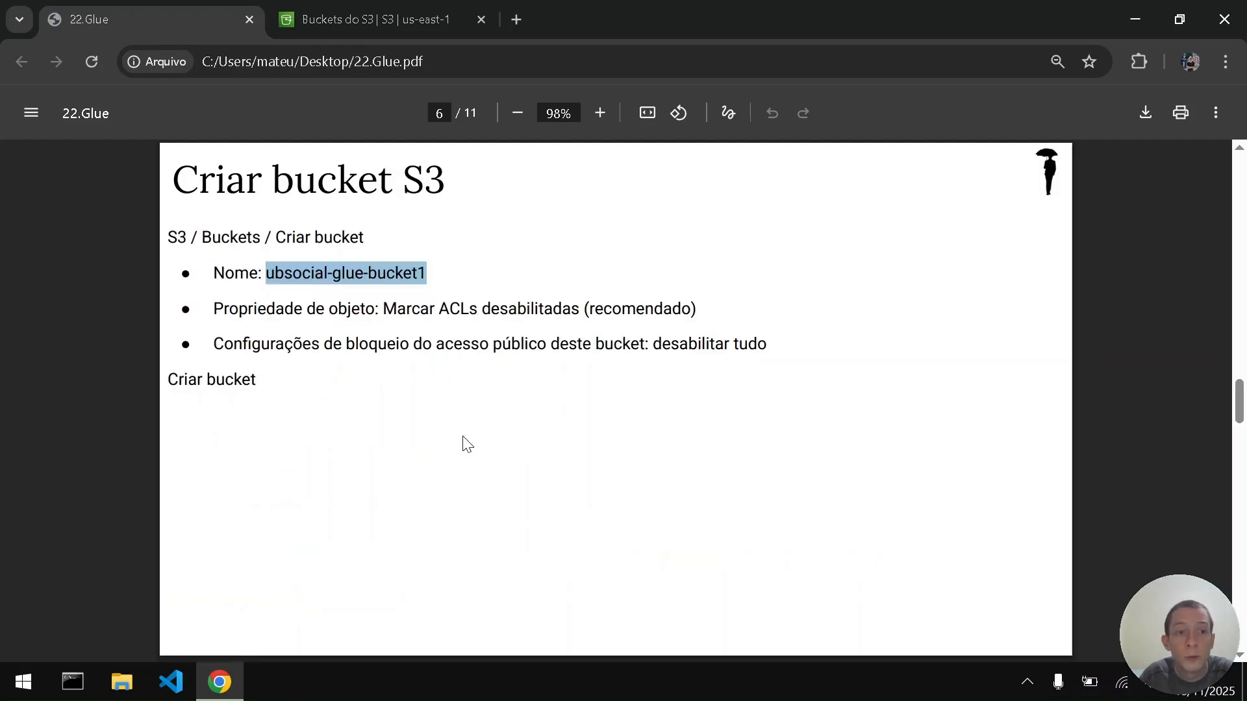
scroll(465, 442, down, 20)
scroll(467, 445, up, 10)
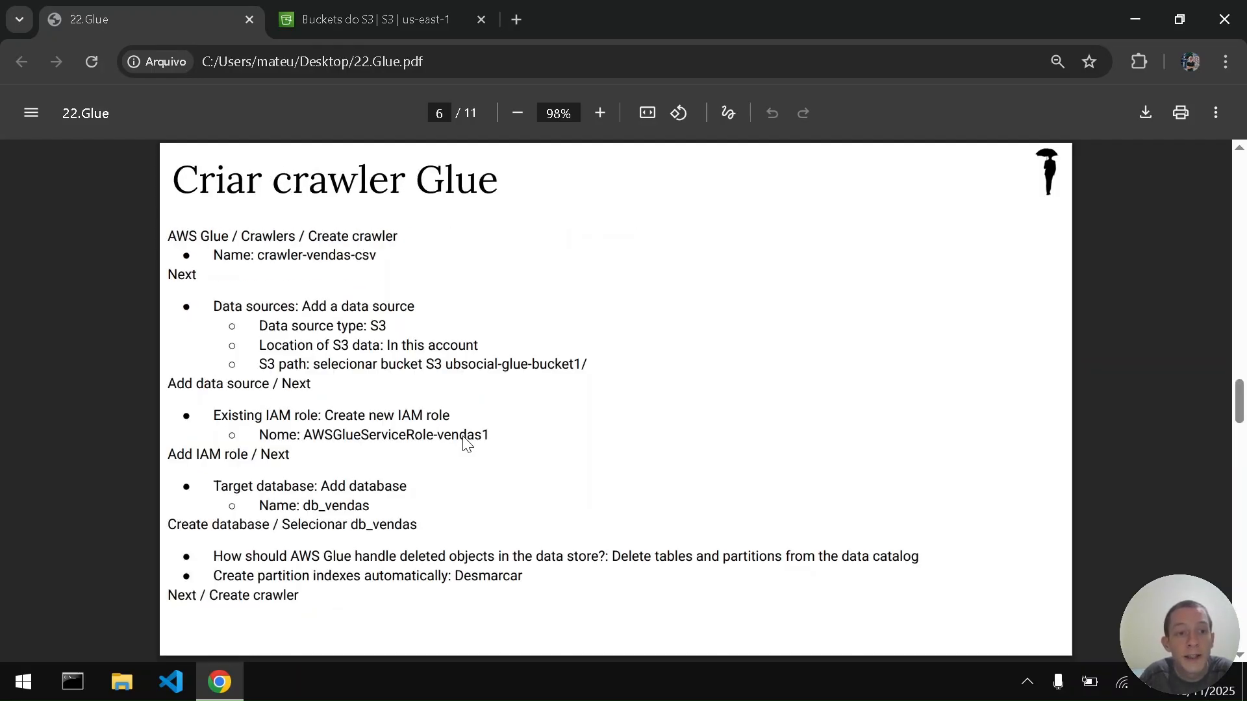
scroll(467, 445, up, 10)
click(467, 445)
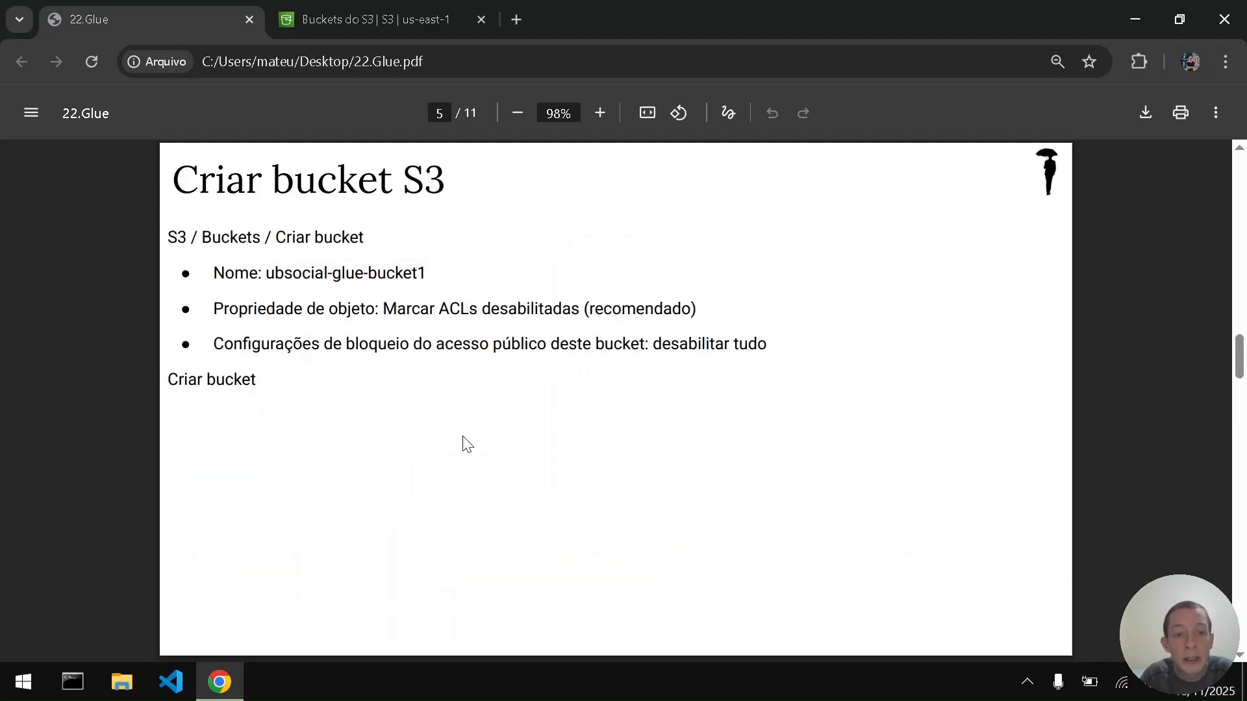
Step: Open the ubsocial-glue-bucket1 bucket and upload vendas.csv from the desktop to it
key(ctrl+Tab)
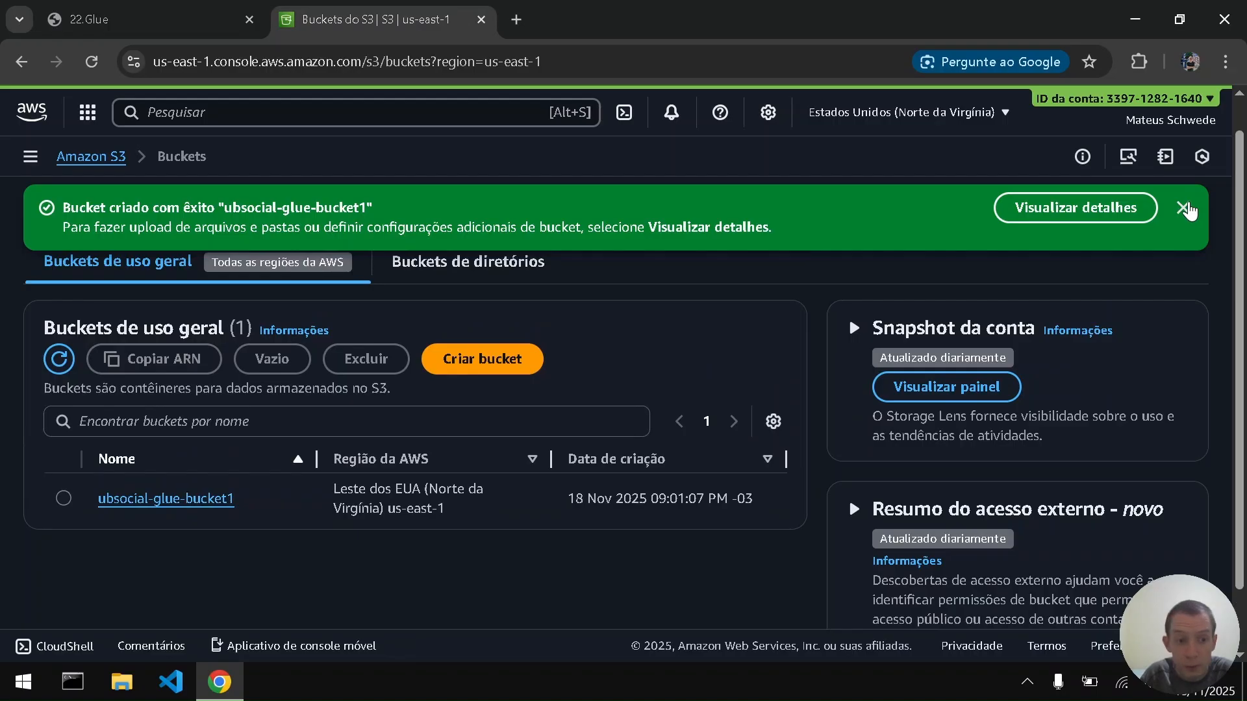
click(1183, 207)
click(159, 461)
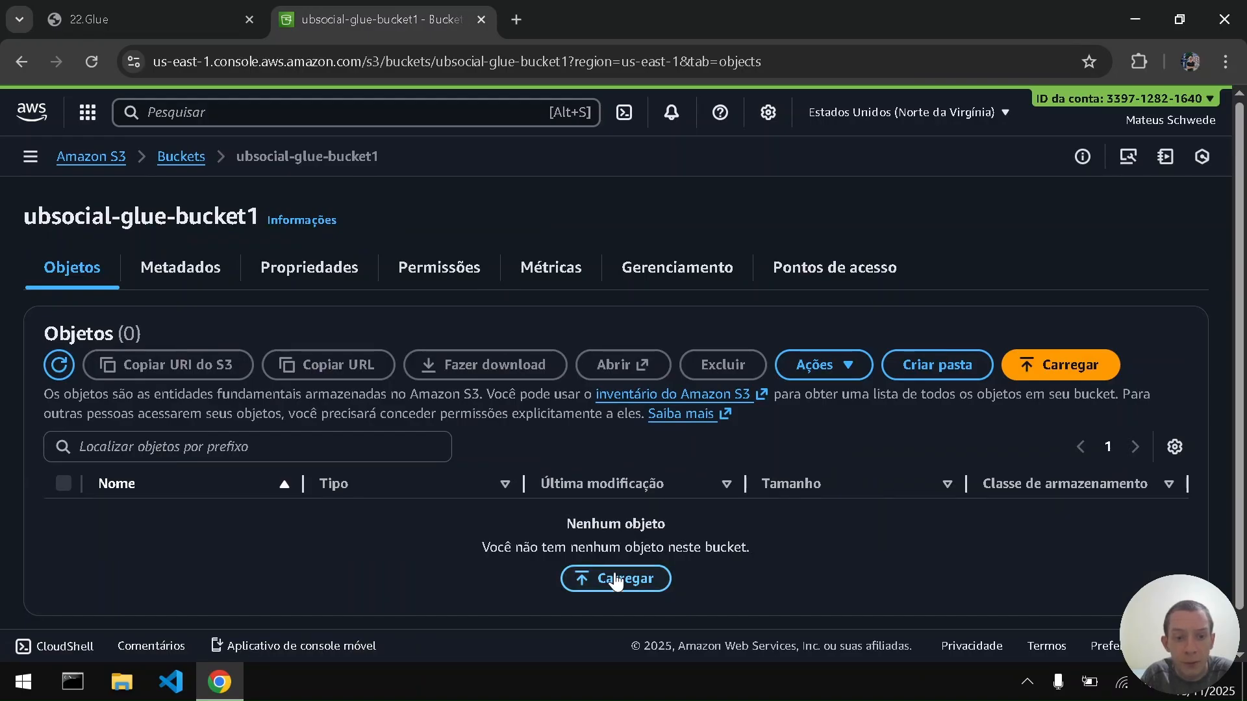
click(617, 581)
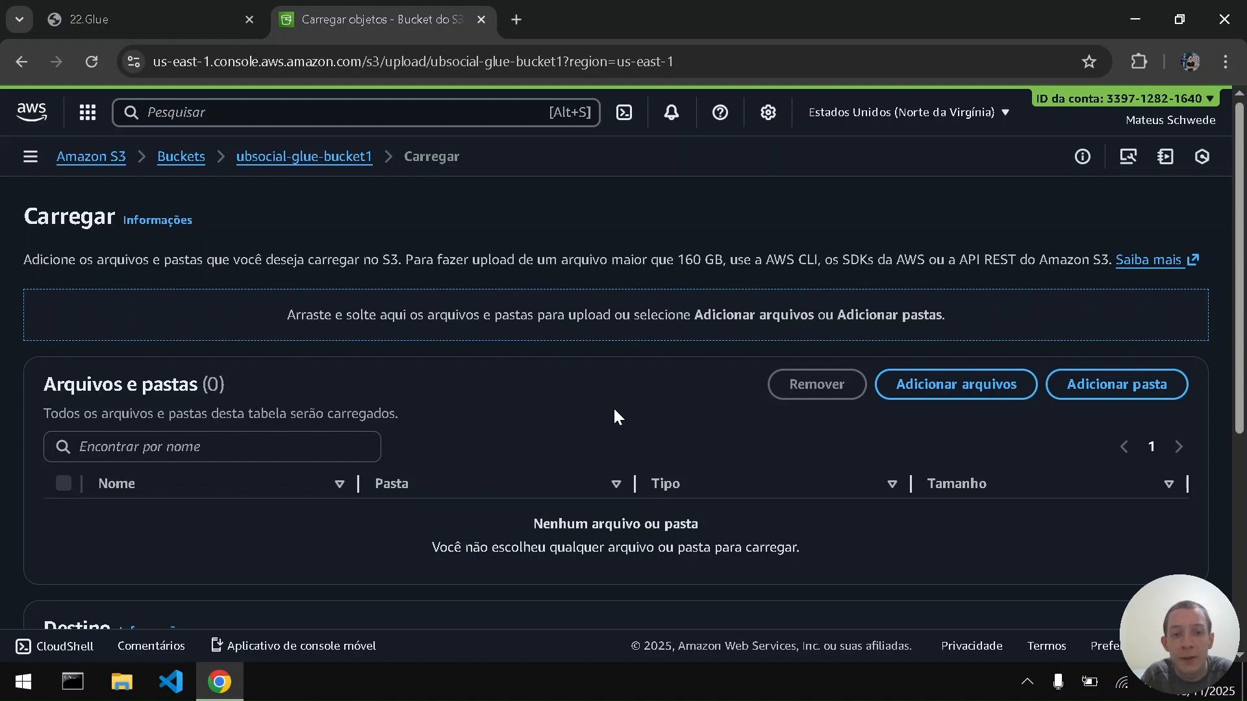
key(super+d)
drag(395, 140, 547, 361)
scroll(1172, 567, down, 5)
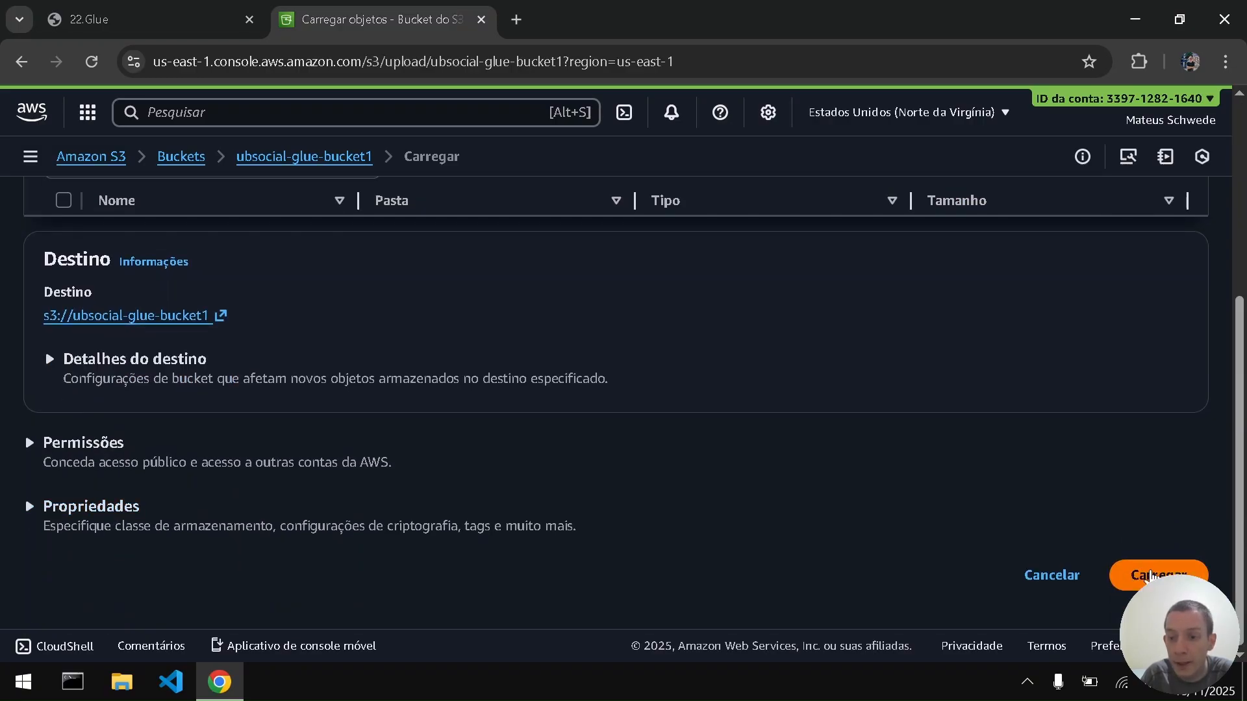
click(1148, 576)
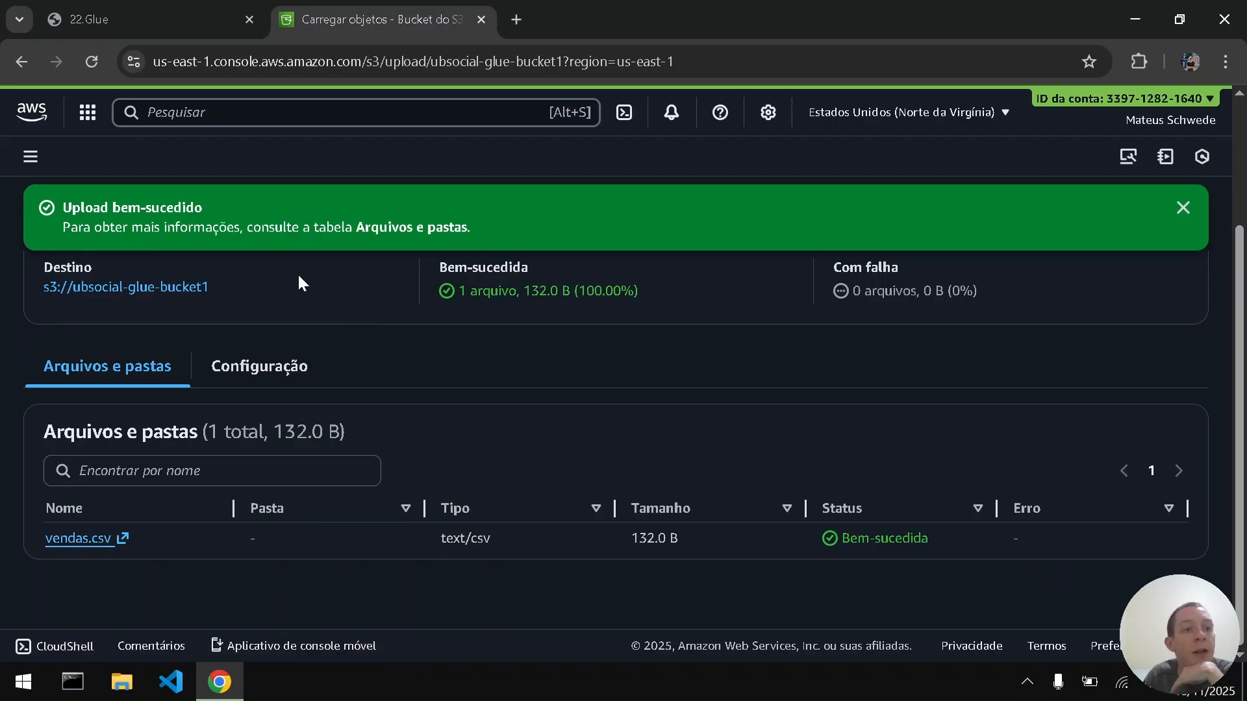
Step: Read the pages on creating and running the crawler in the 22.Glue PDF
click(134, 15)
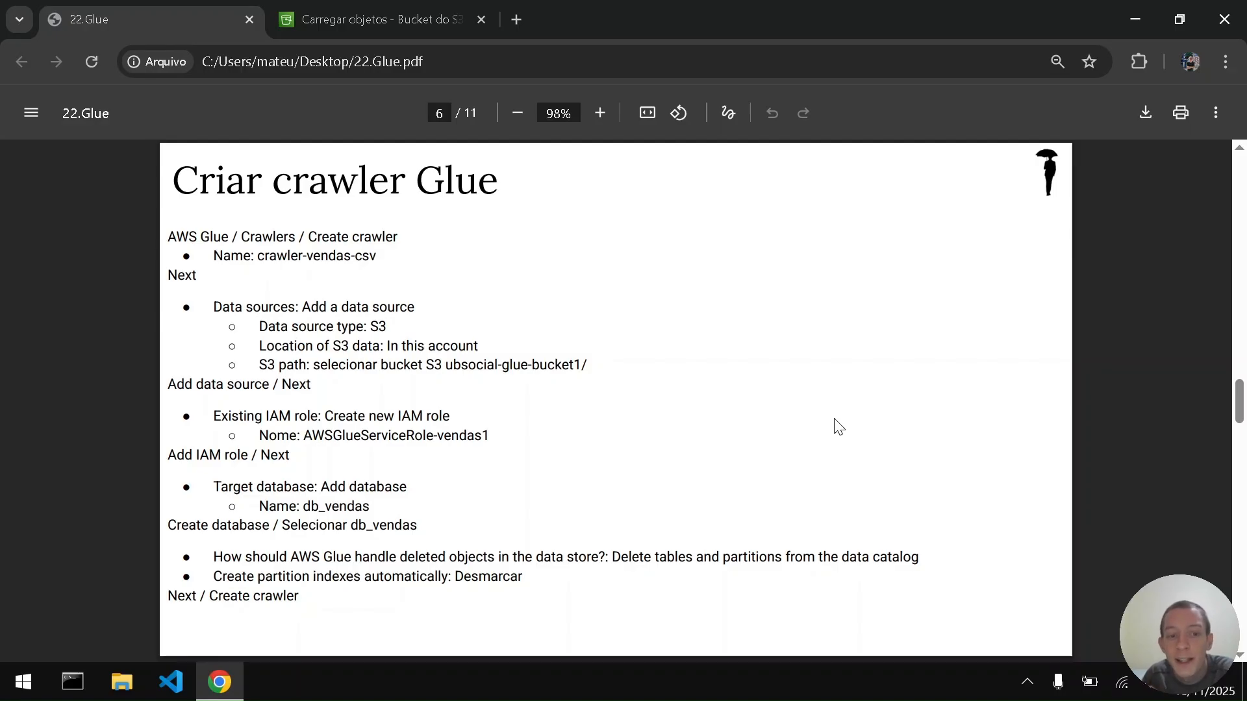
key(Right)
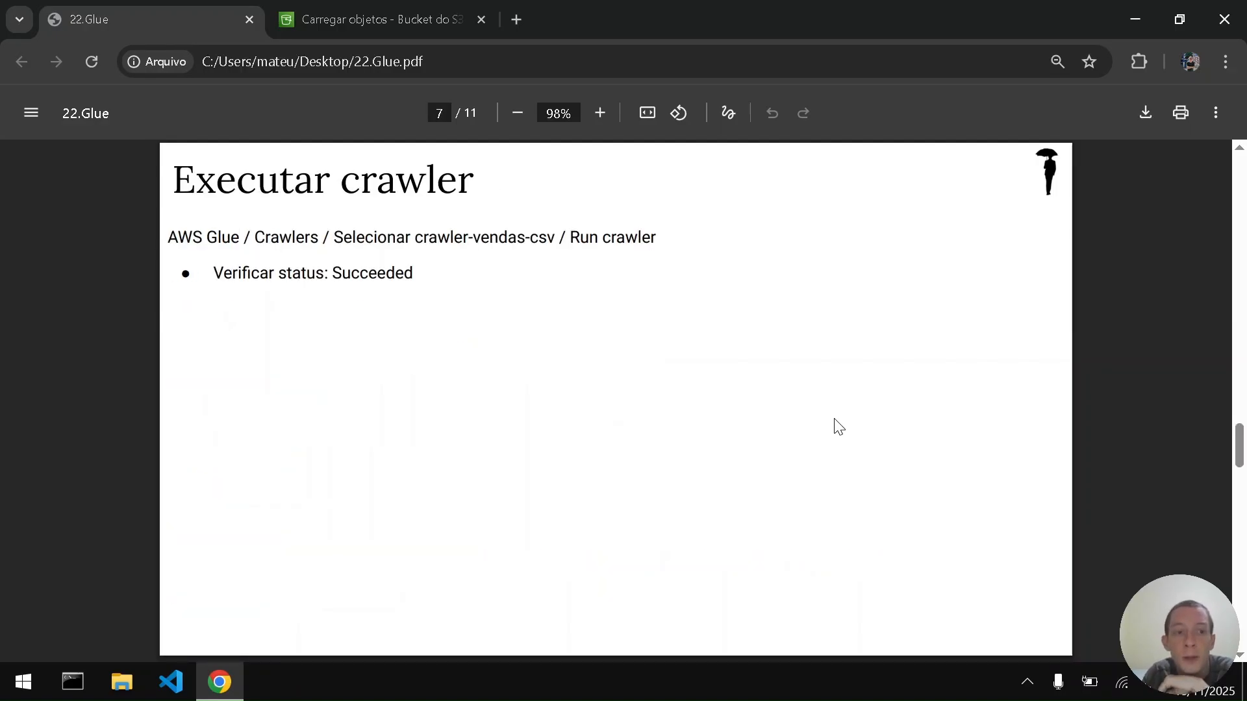
key(Right)
key(Left)
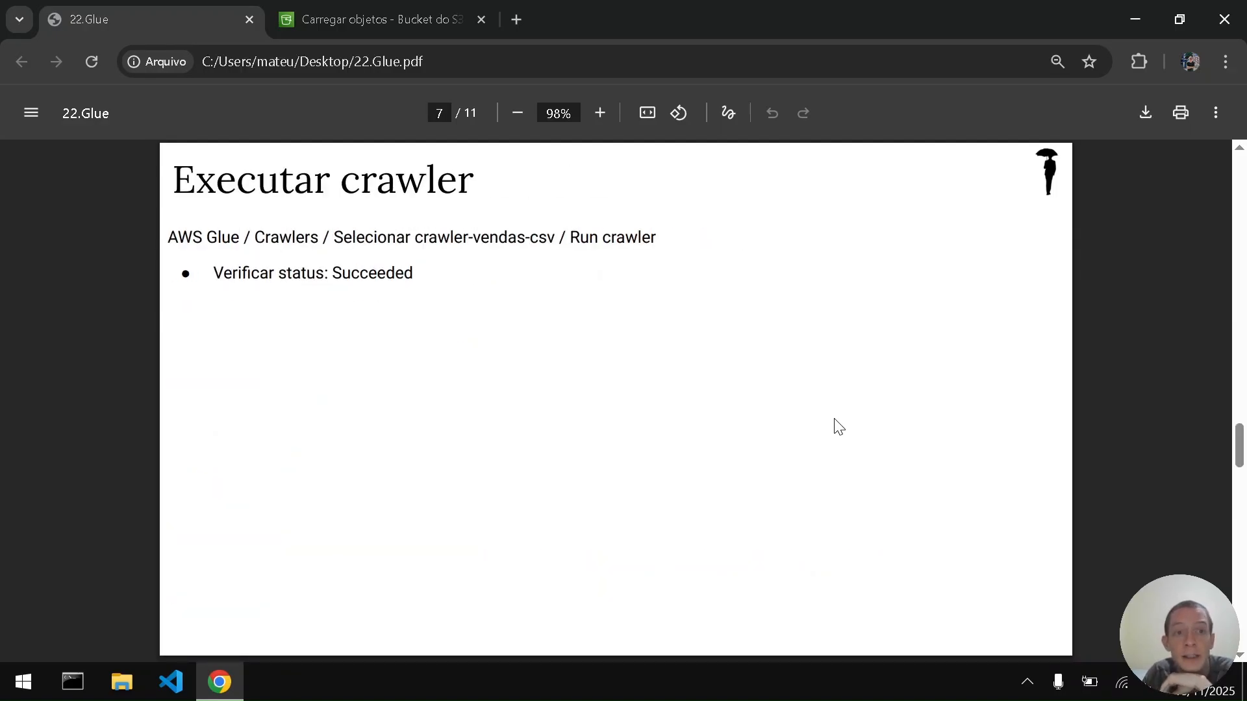
key(Left)
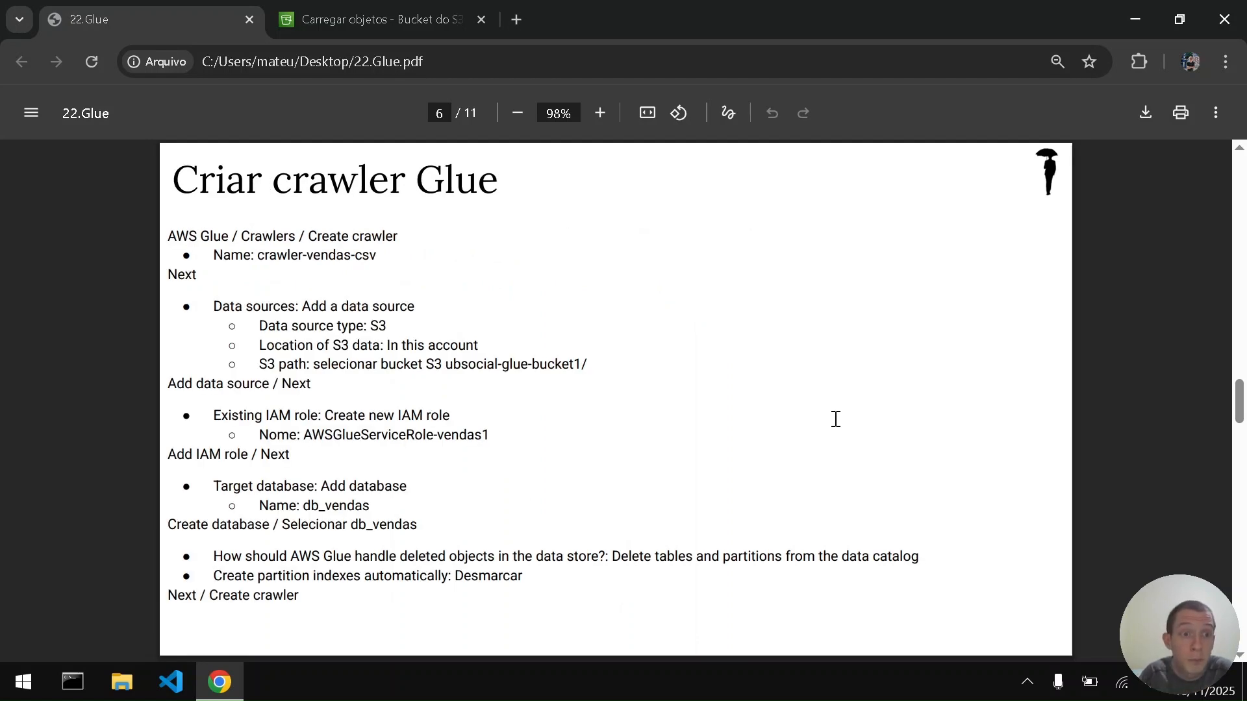
Step: Search the AWS console for glue, open the Crawlers page of AWS Glue and collapse its navigation pane
key(ctrl+Tab)
click(214, 103)
text(glue)
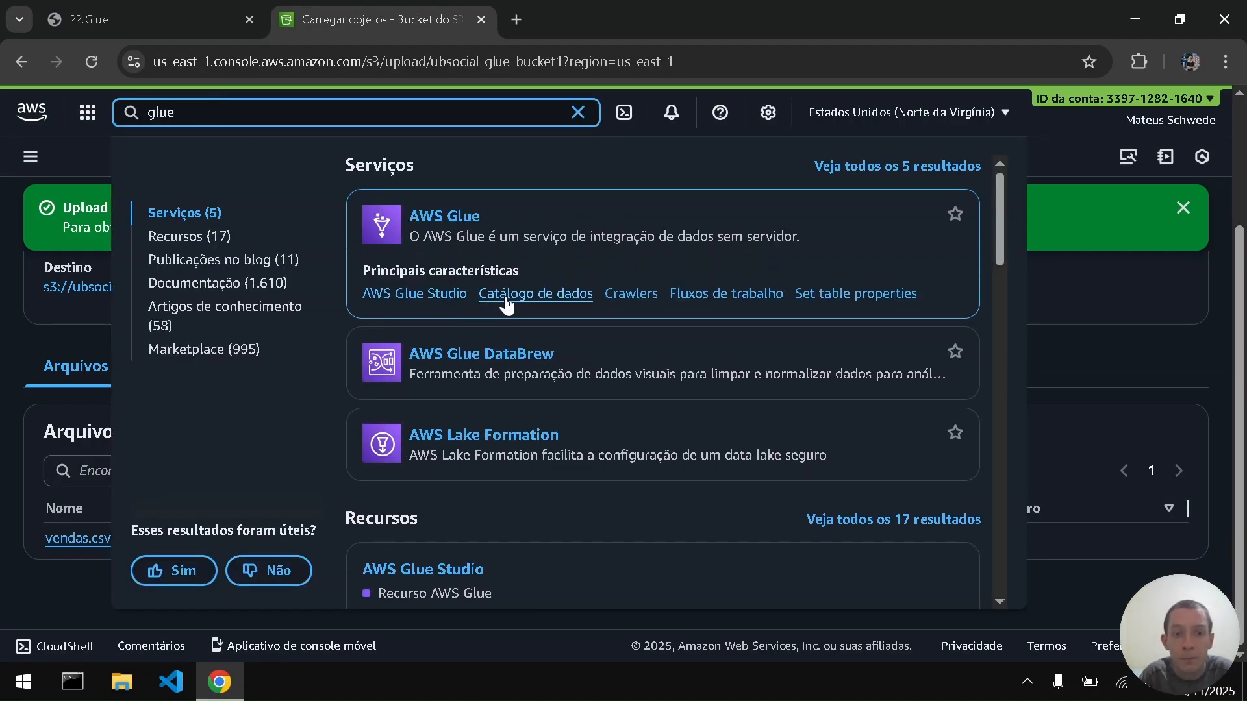
click(620, 300)
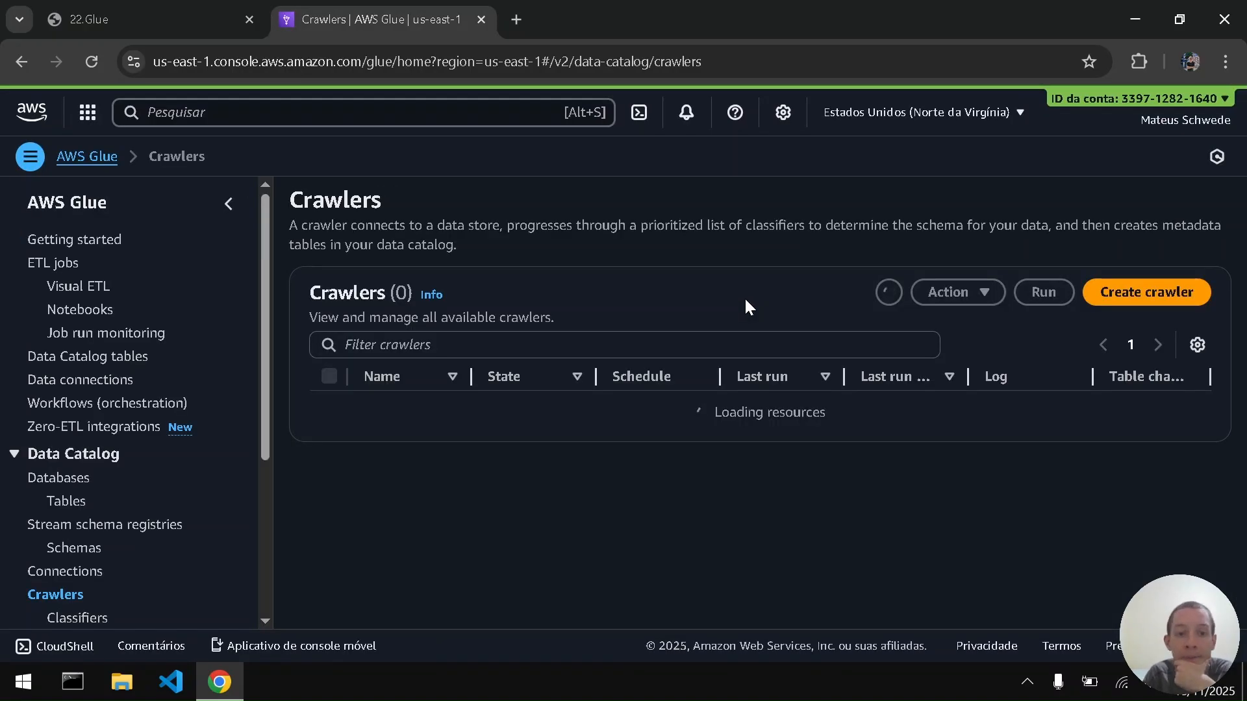
click(228, 206)
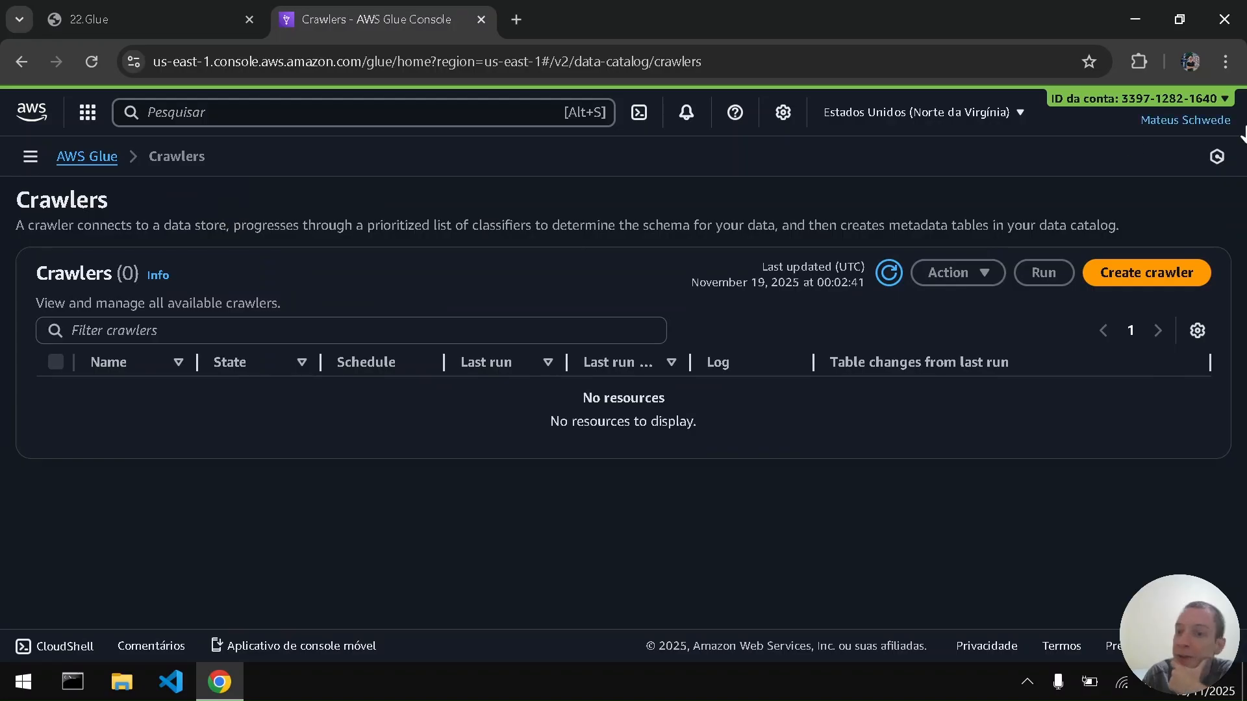
Step: Start a new crawler and name it crawler-vendas-csv, copying the name from the 22.Glue PDF
click(1152, 274)
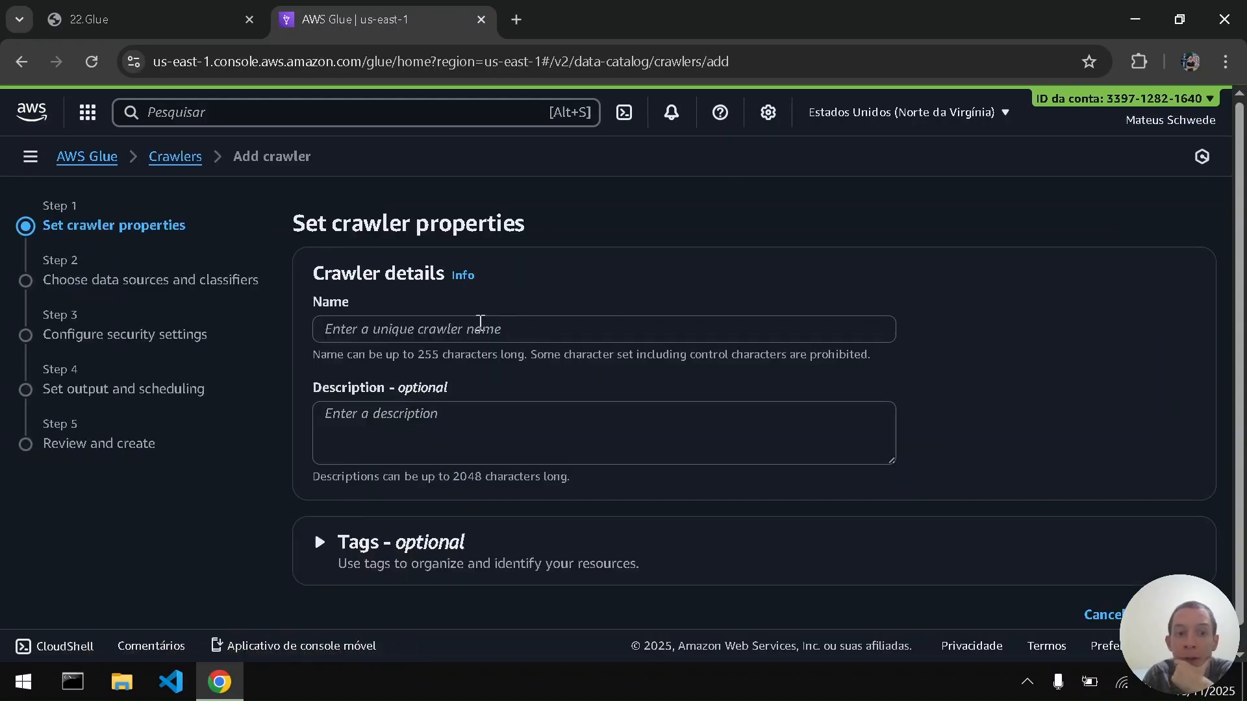
click(477, 329)
key(ctrl+Tab)
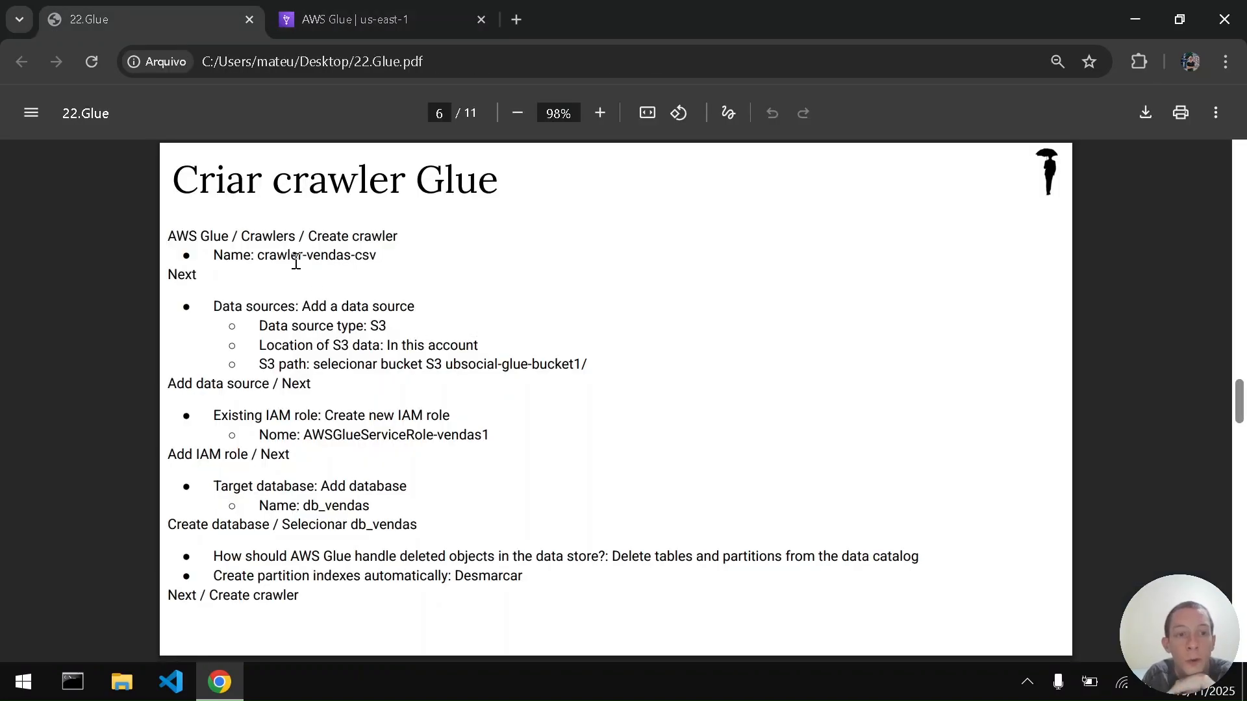
drag(259, 254, 385, 263)
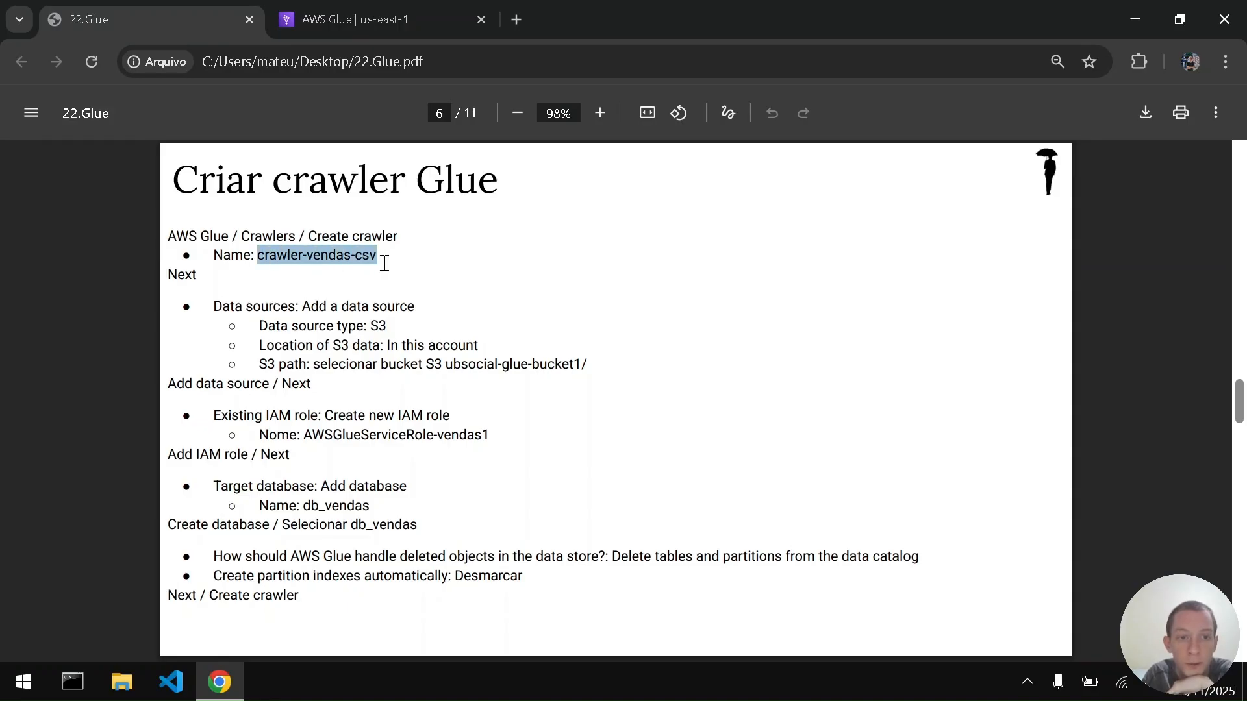
key(ctrl+c)
key(ctrl+Tab)
key(ctrl+v)
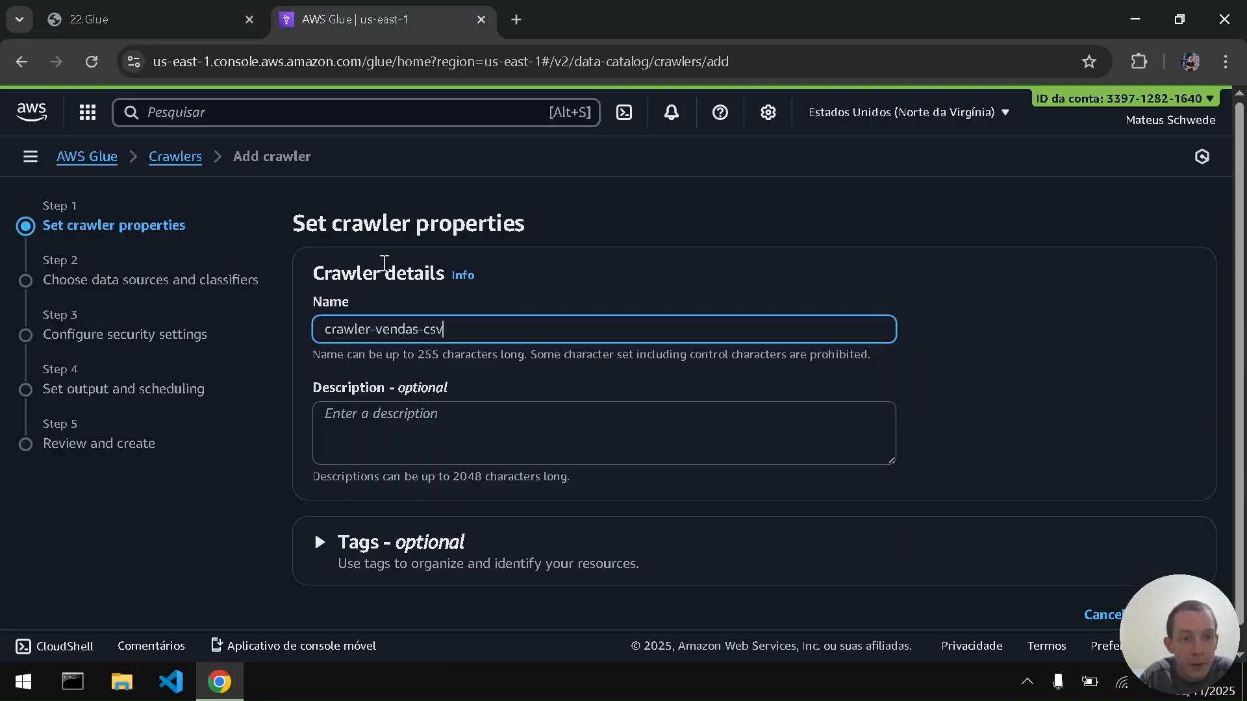
Step: Expand the crawler's optional tags, add none, and continue to choosing data sources and classifiers
scroll(430, 447, down, 1)
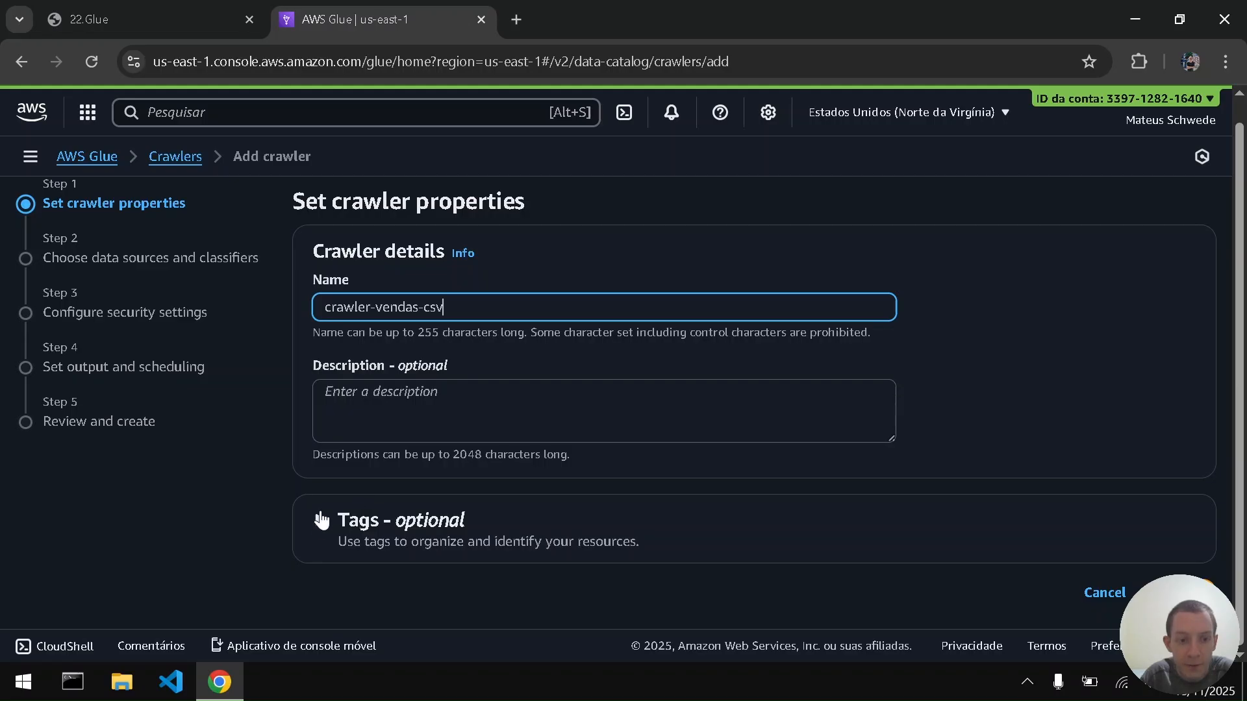
click(317, 519)
scroll(321, 526, down, 1)
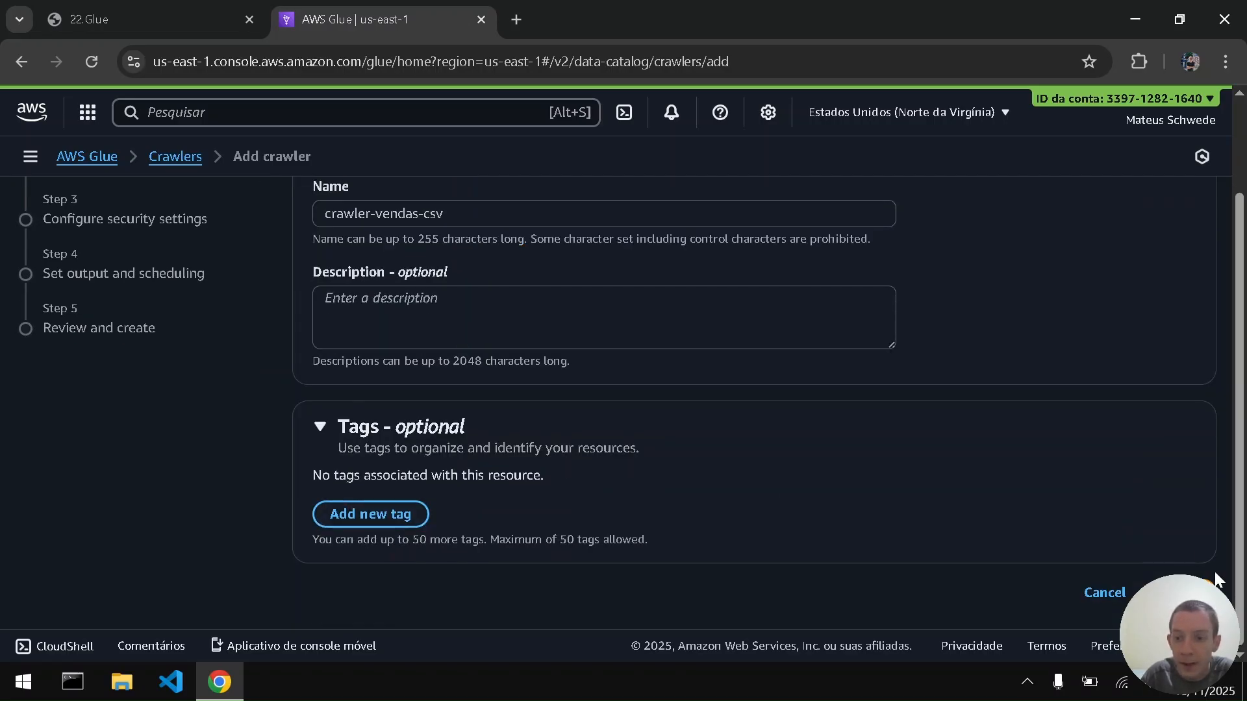
click(1189, 592)
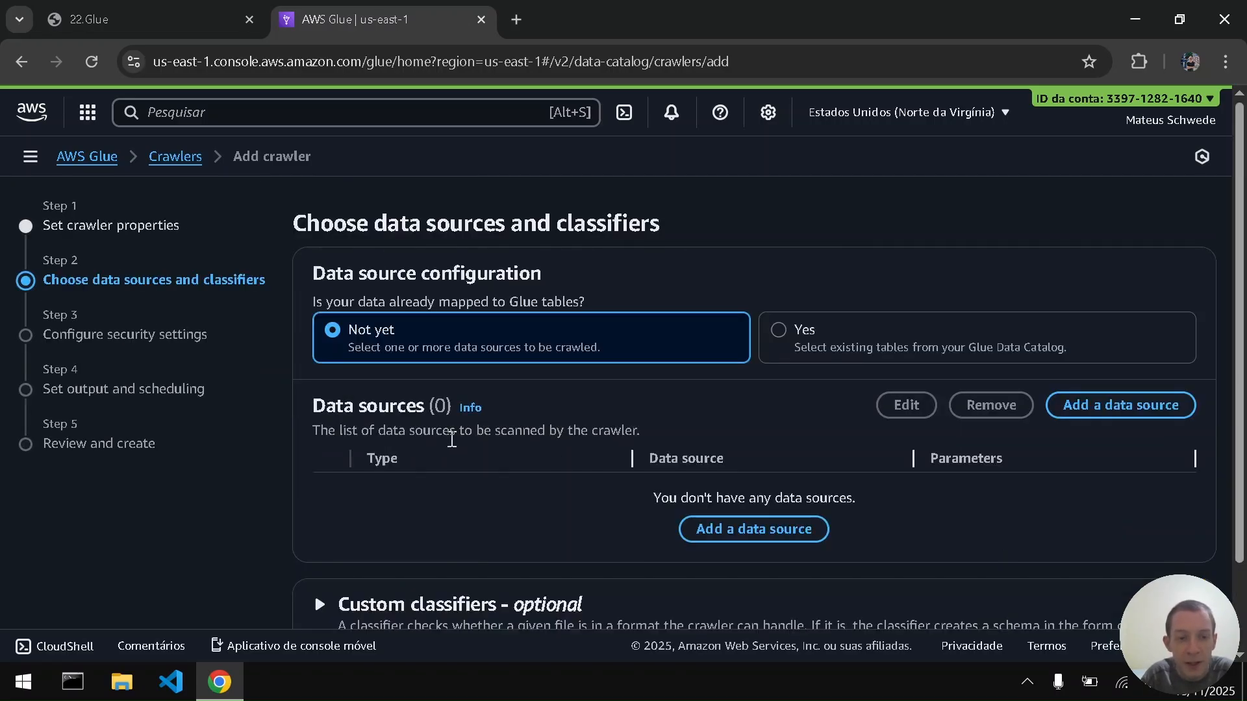
Step: Start adding an S3 data source to the crawler, checking the 22.Glue PDF, and choose bucket ubsocial-glue-bucket1 as its S3 path
key(ctrl+Tab)
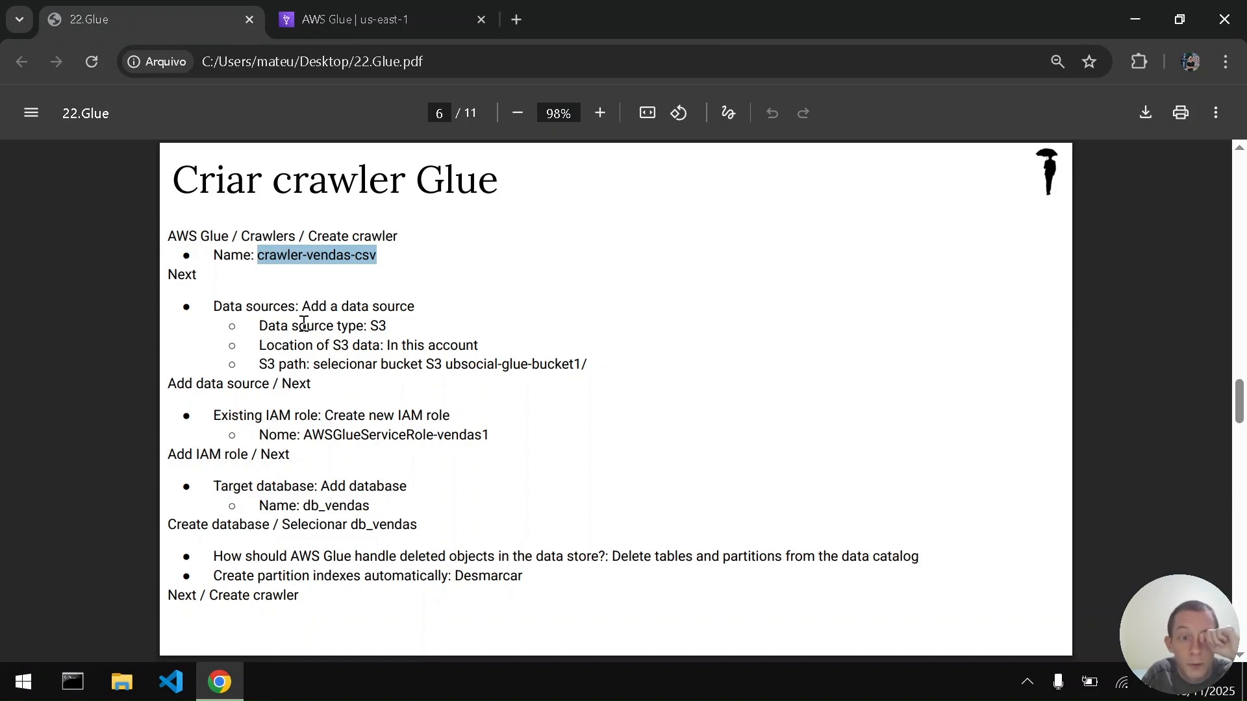
click(320, 9)
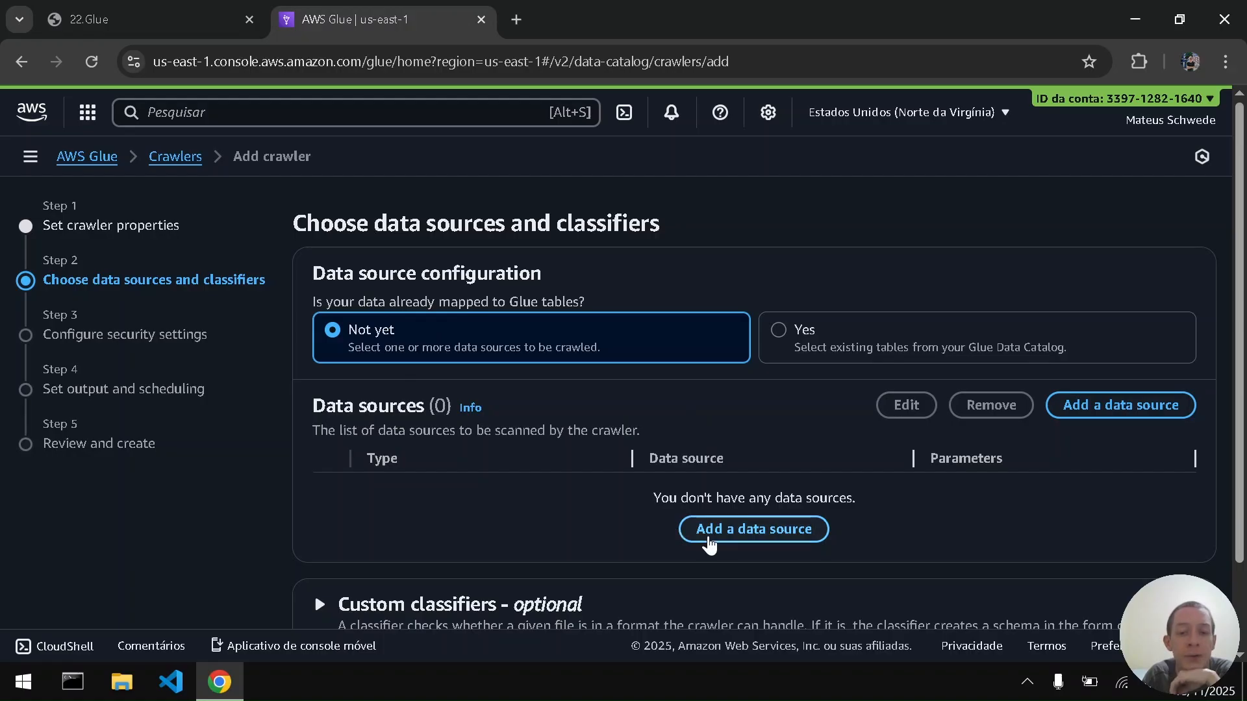
click(711, 539)
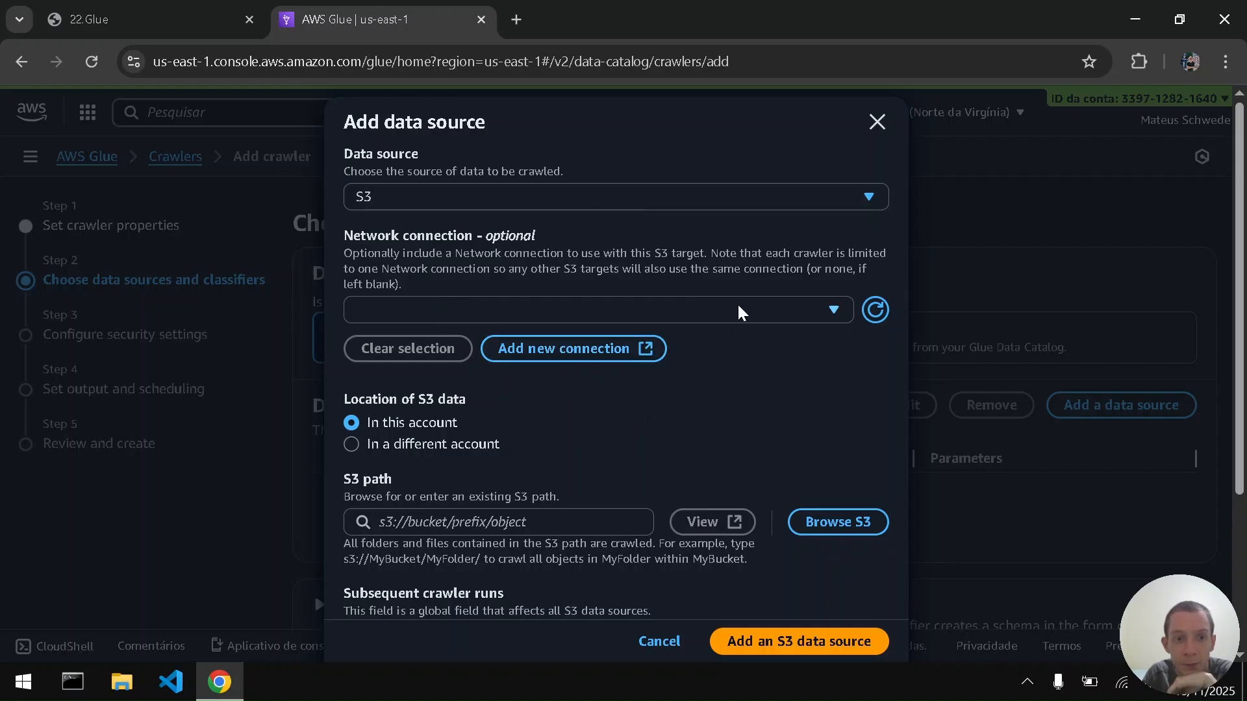
click(750, 318)
click(750, 318)
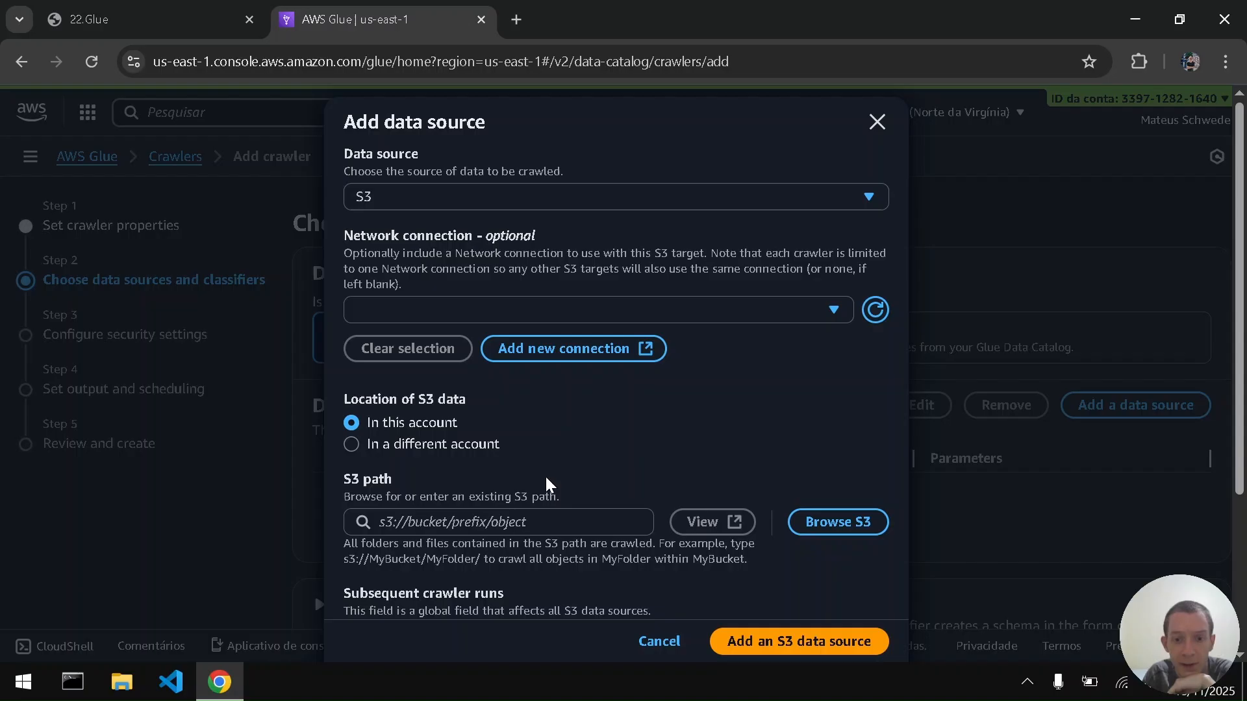
click(835, 529)
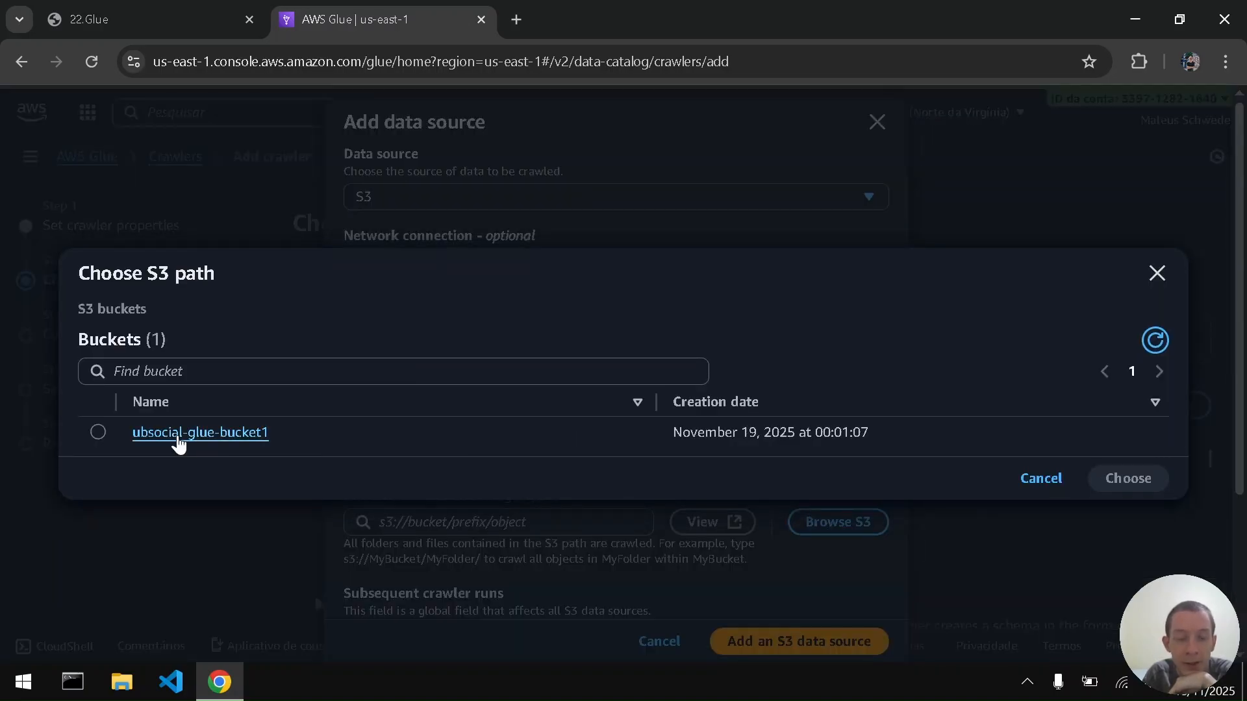
click(97, 432)
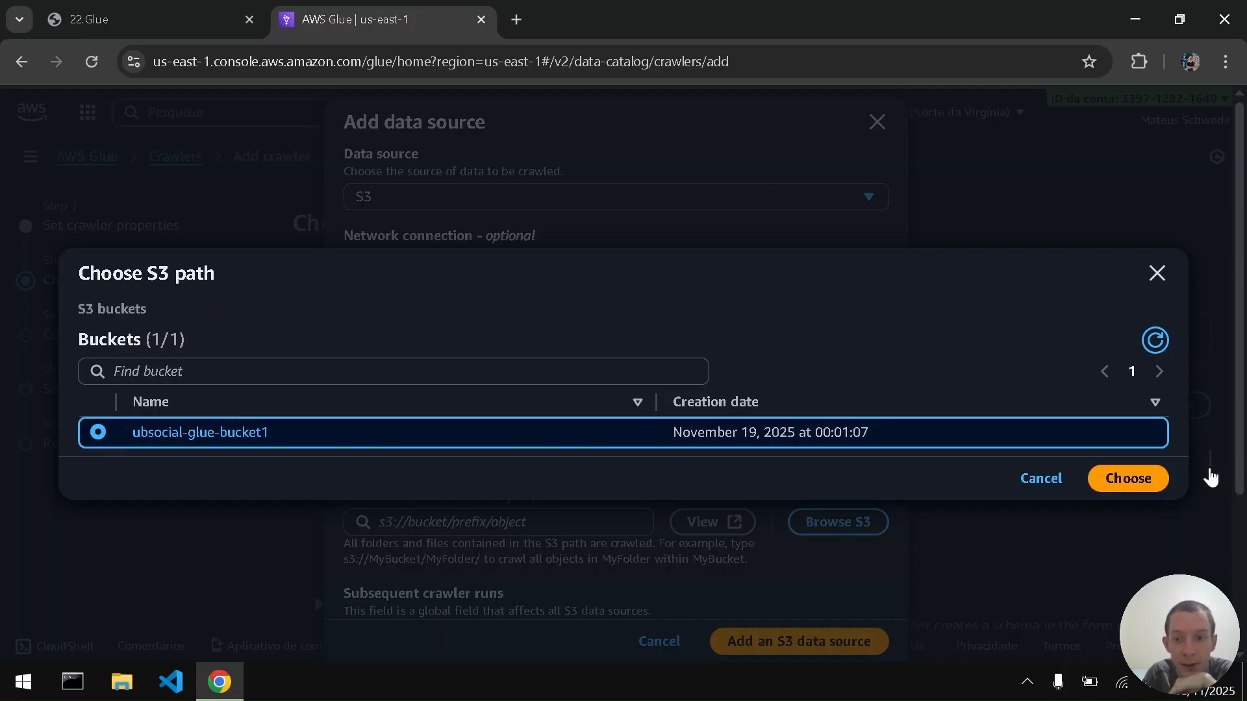
click(1128, 479)
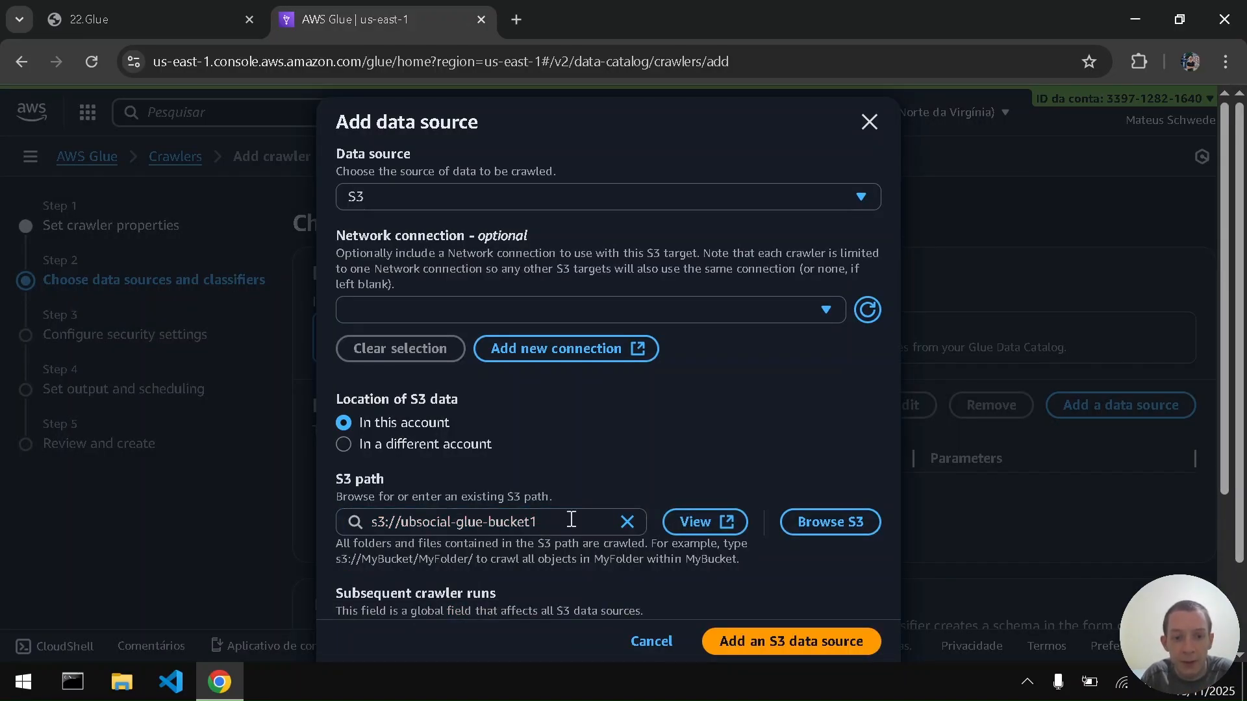
Step: Append the trailing slash from the 22.Glue PDF to make the path s3://ubsocial-glue-bucket1/ and add the S3 data source with all sub-folders crawled
key(ctrl+shift+Tab)
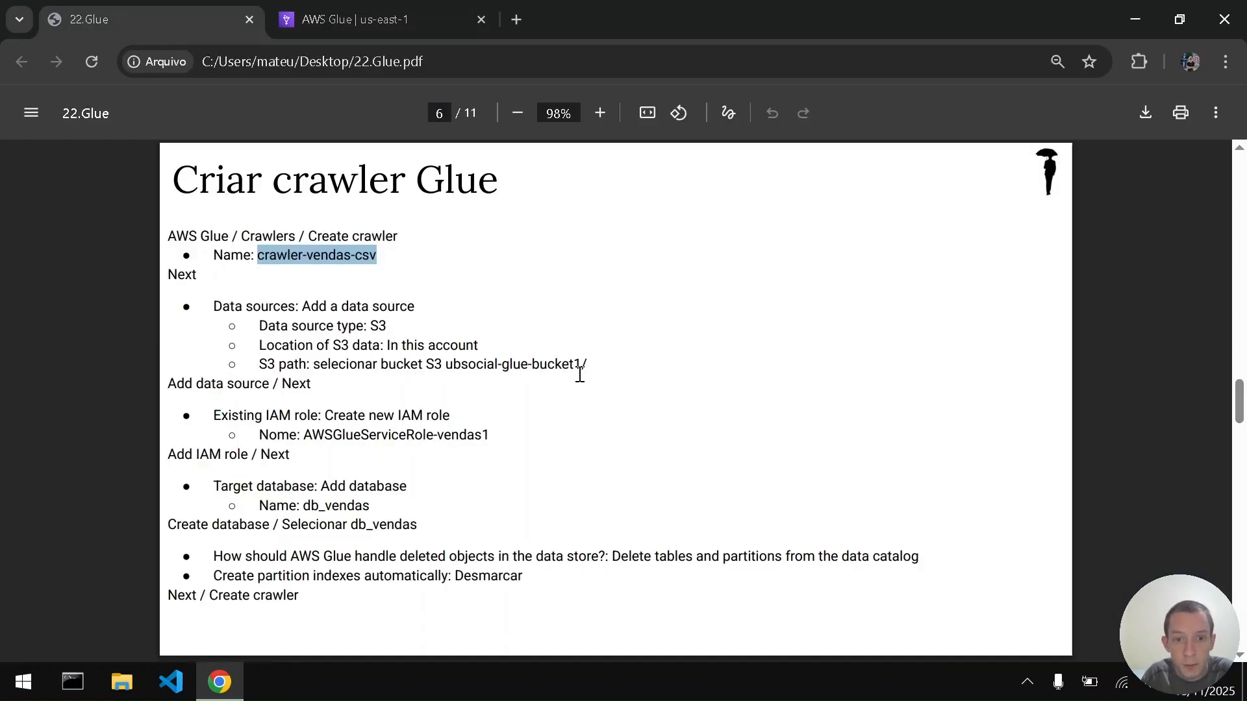
drag(580, 371, 596, 375)
key(ctrl+Tab)
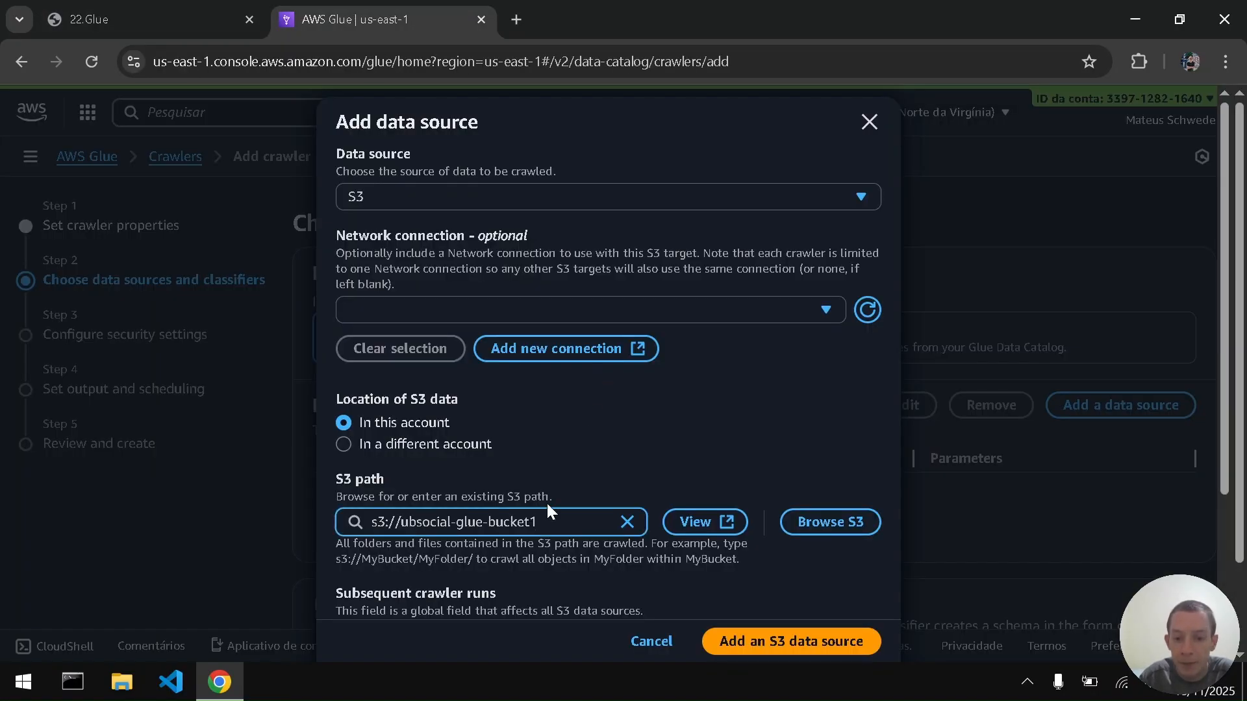
key(ctrl+v)
click(687, 430)
scroll(687, 430, down, 3)
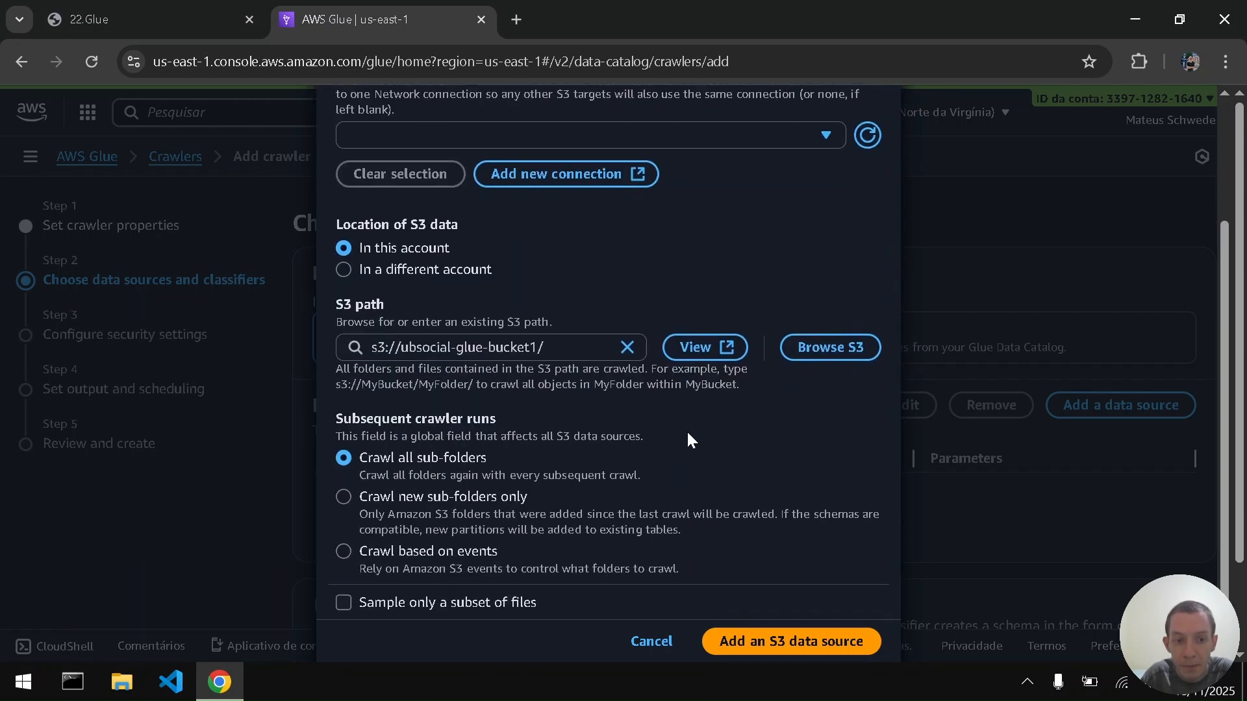
scroll(688, 434, down, 2)
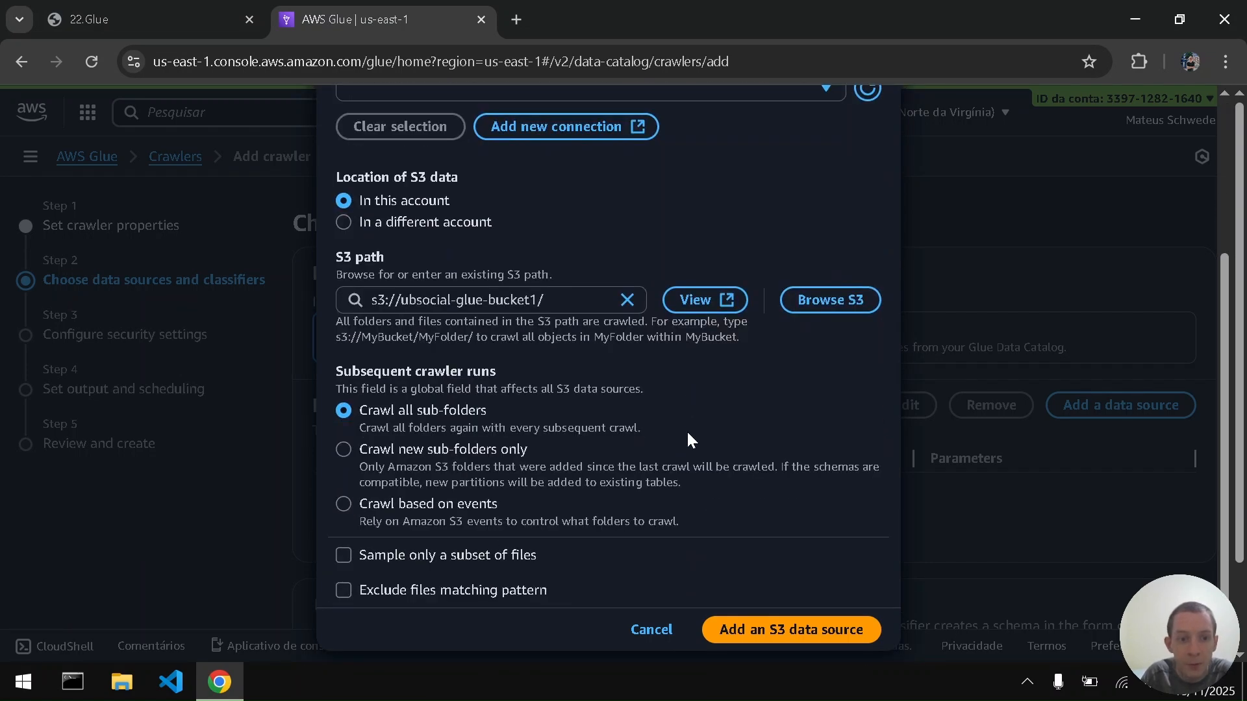
key(ctrl+Tab)
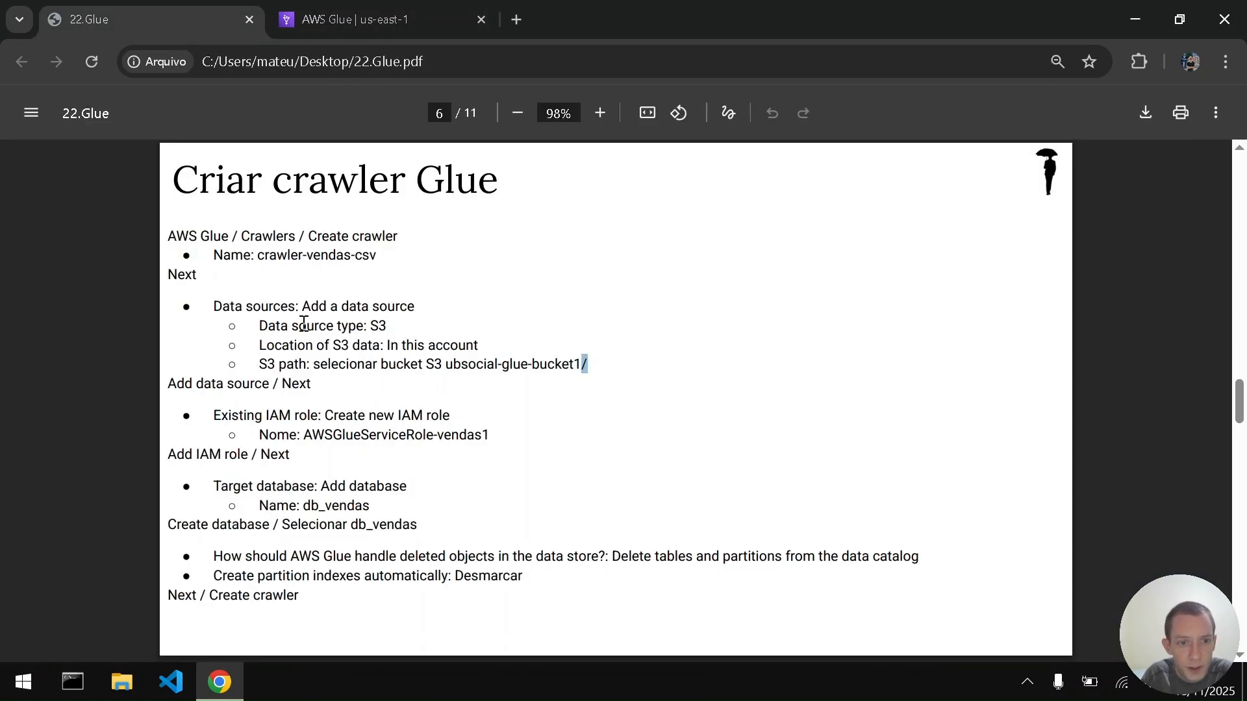
key(ctrl+Tab)
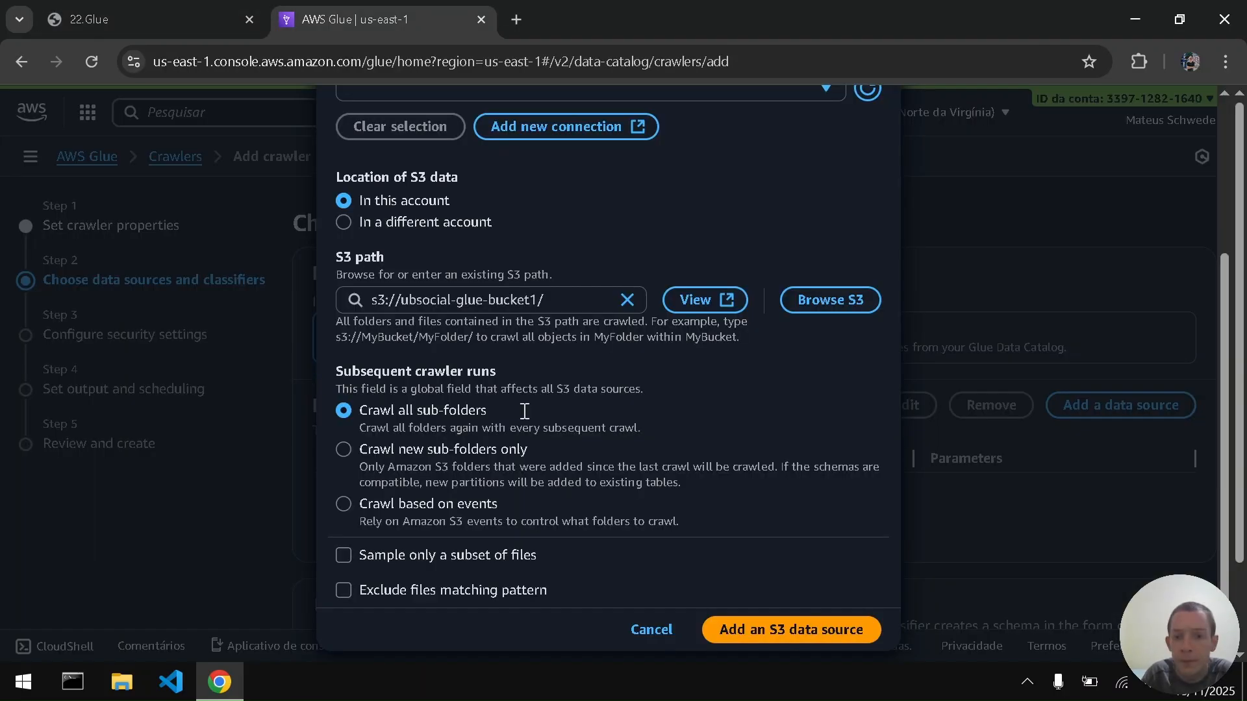
click(781, 626)
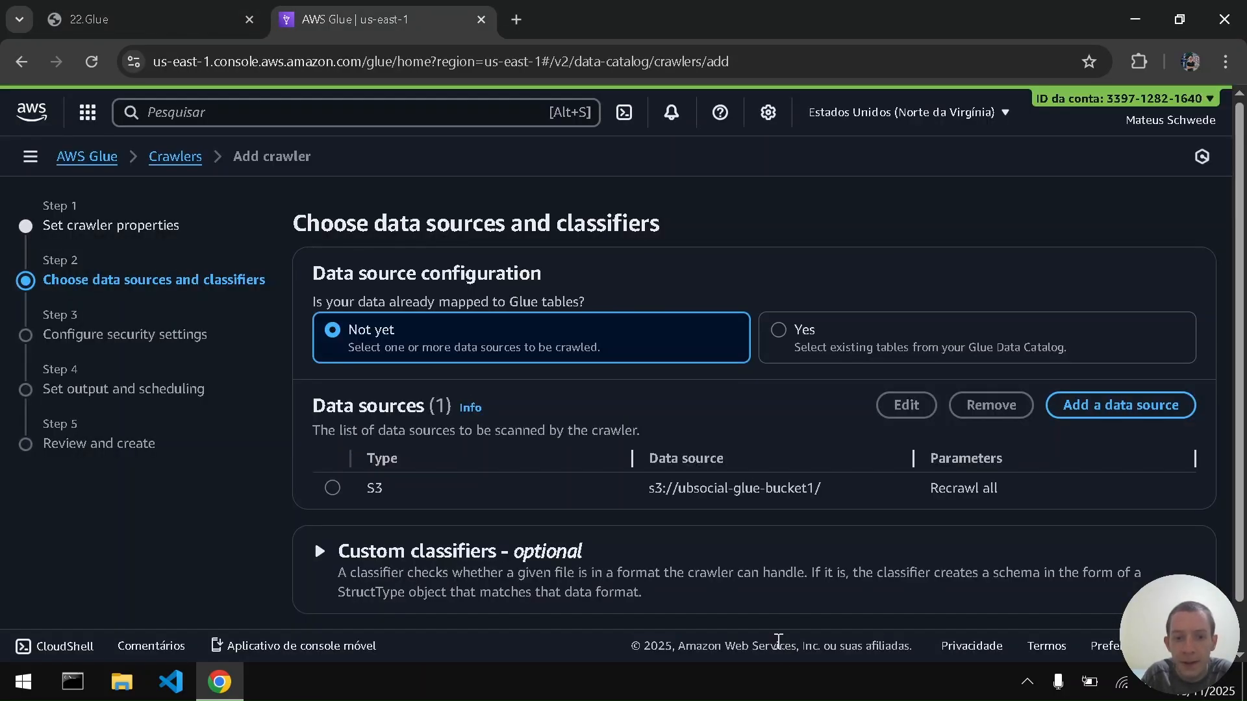
Step: Expand the optional custom classifiers, select none, and continue to the crawler's security settings
scroll(264, 537, down, 1)
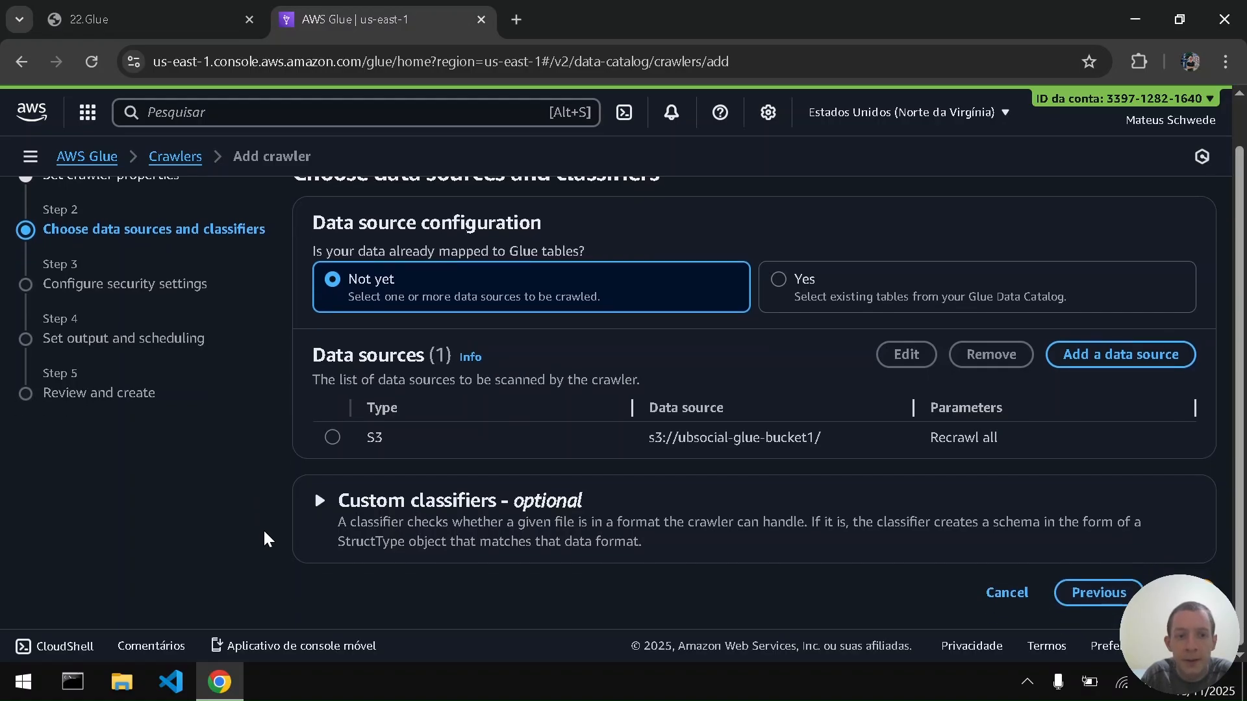
click(318, 500)
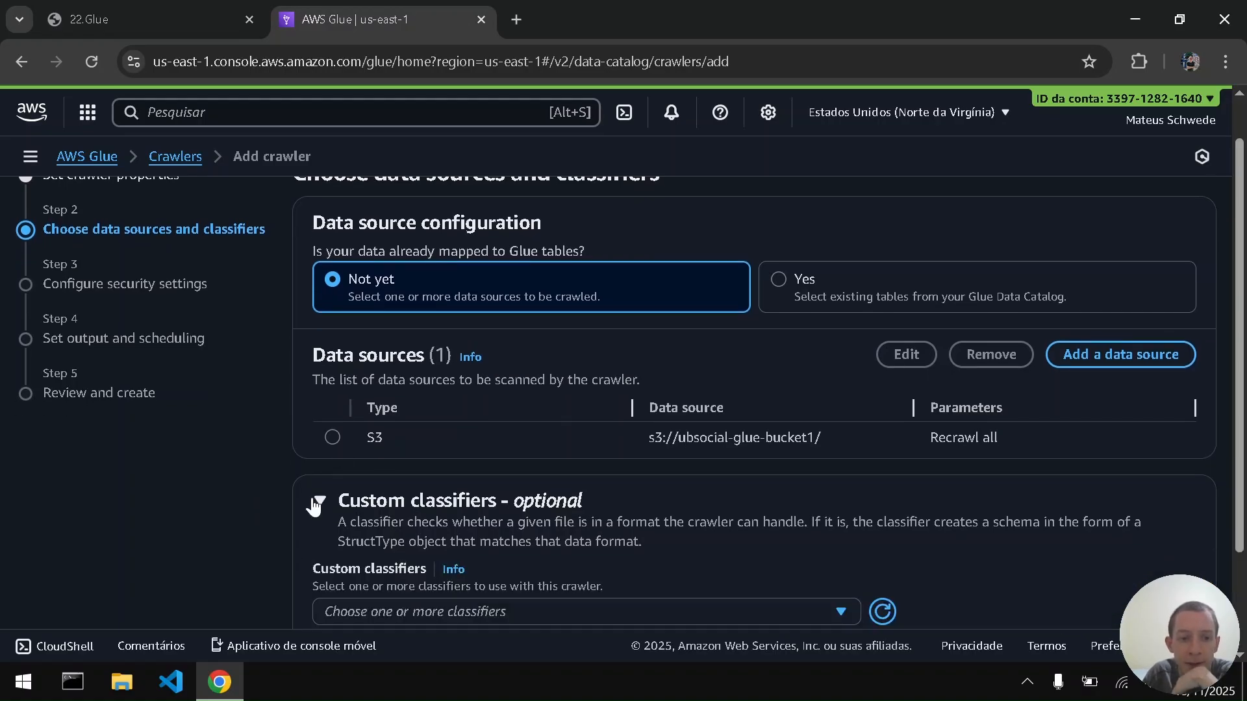
scroll(265, 492, down, 2)
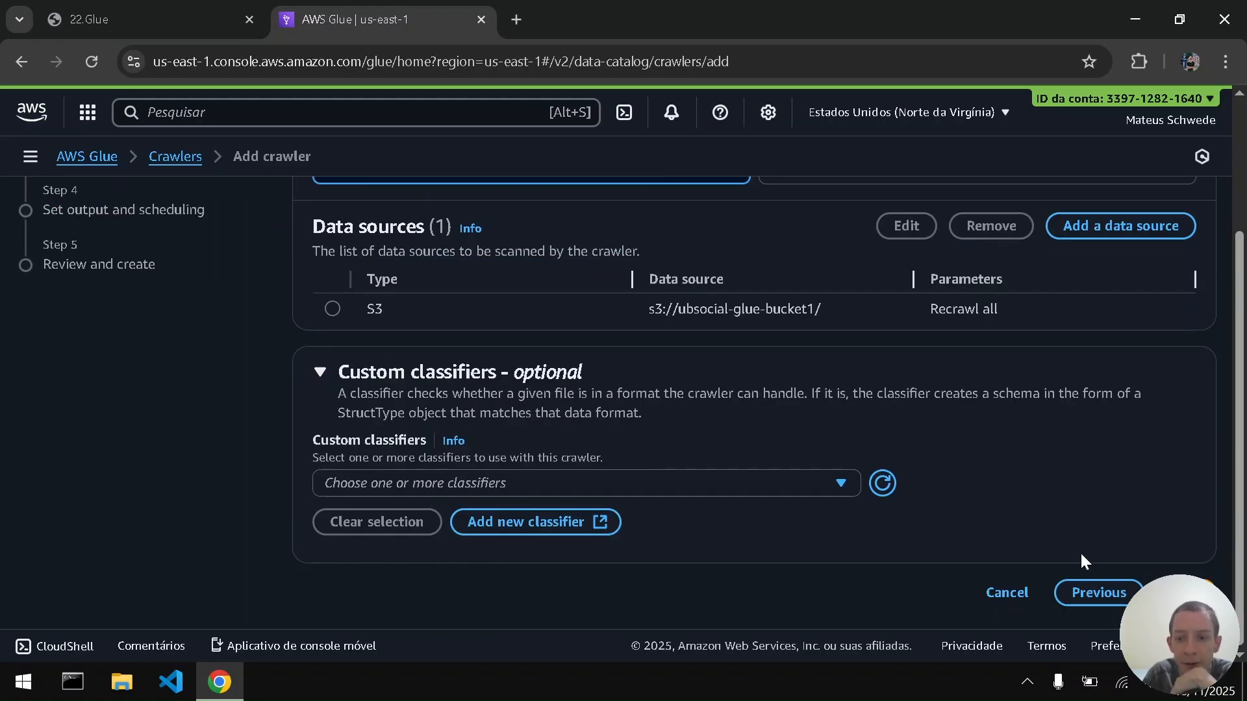
click(1179, 592)
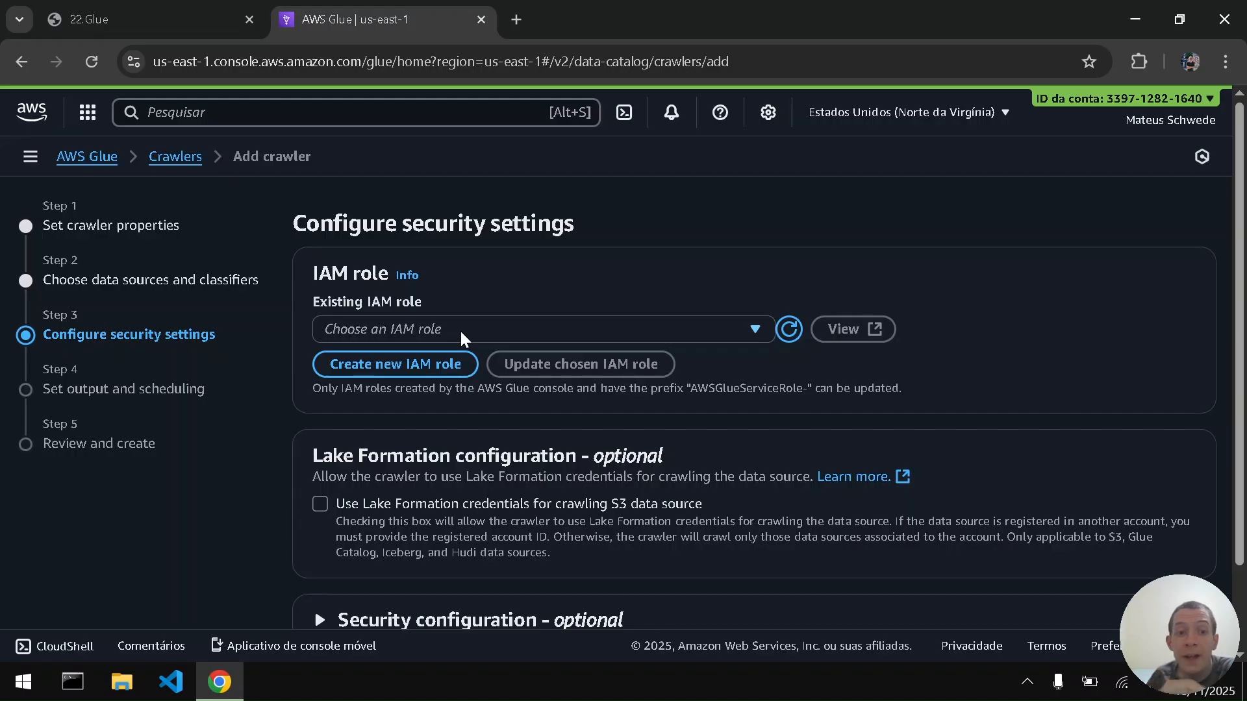
Step: Create a new IAM role named AWSGlueServiceRole-vendas1 for the crawler, copying the suffix vendas1 from the 22.Glue PDF
click(445, 363)
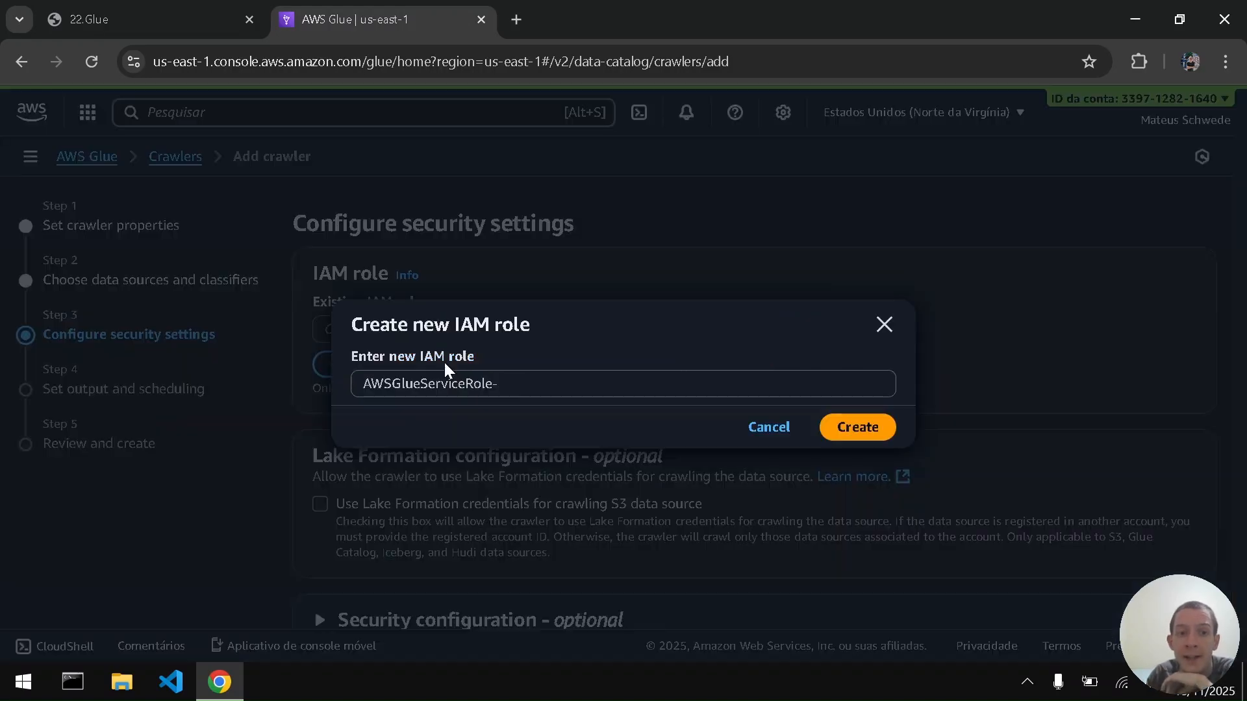
click(549, 393)
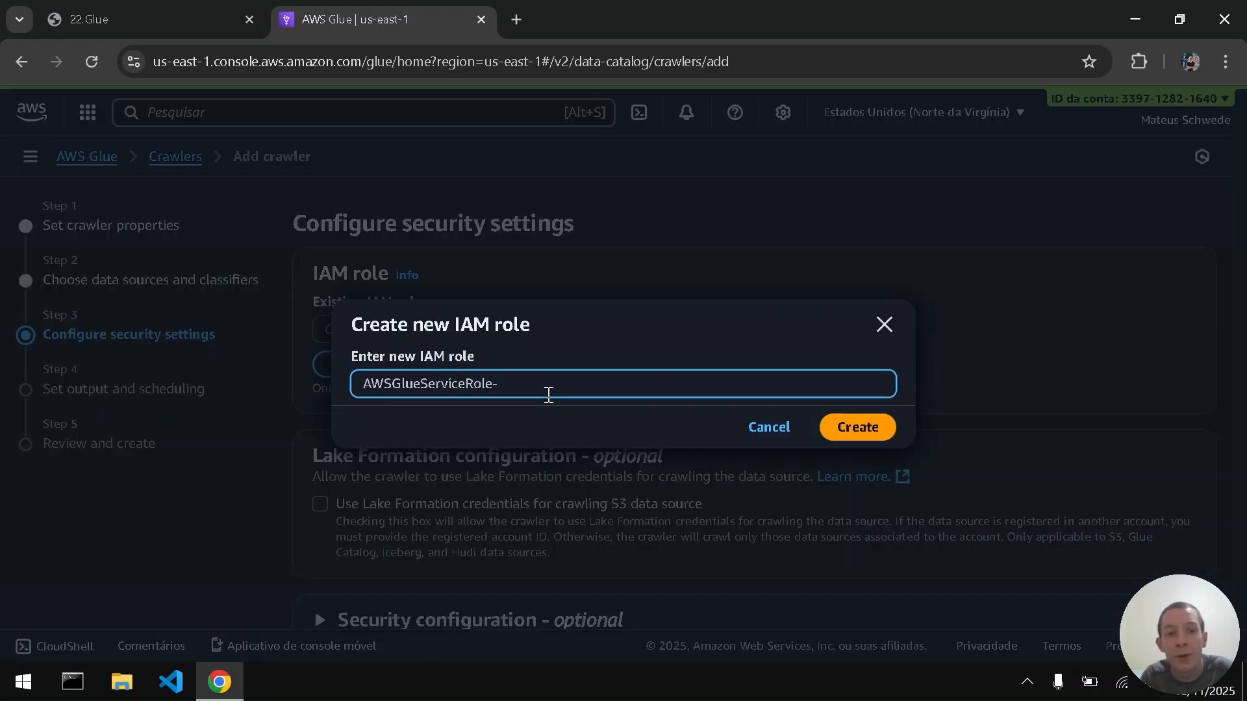
key(ctrl+shift+Tab)
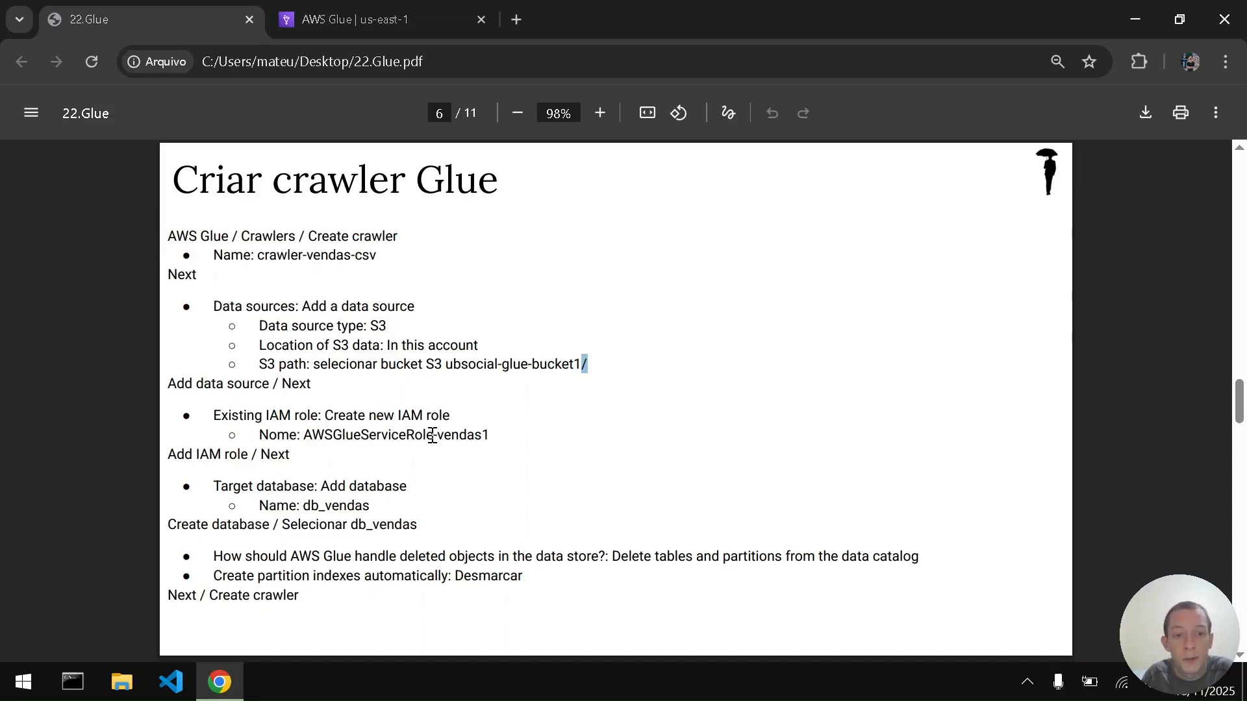
drag(436, 435, 494, 440)
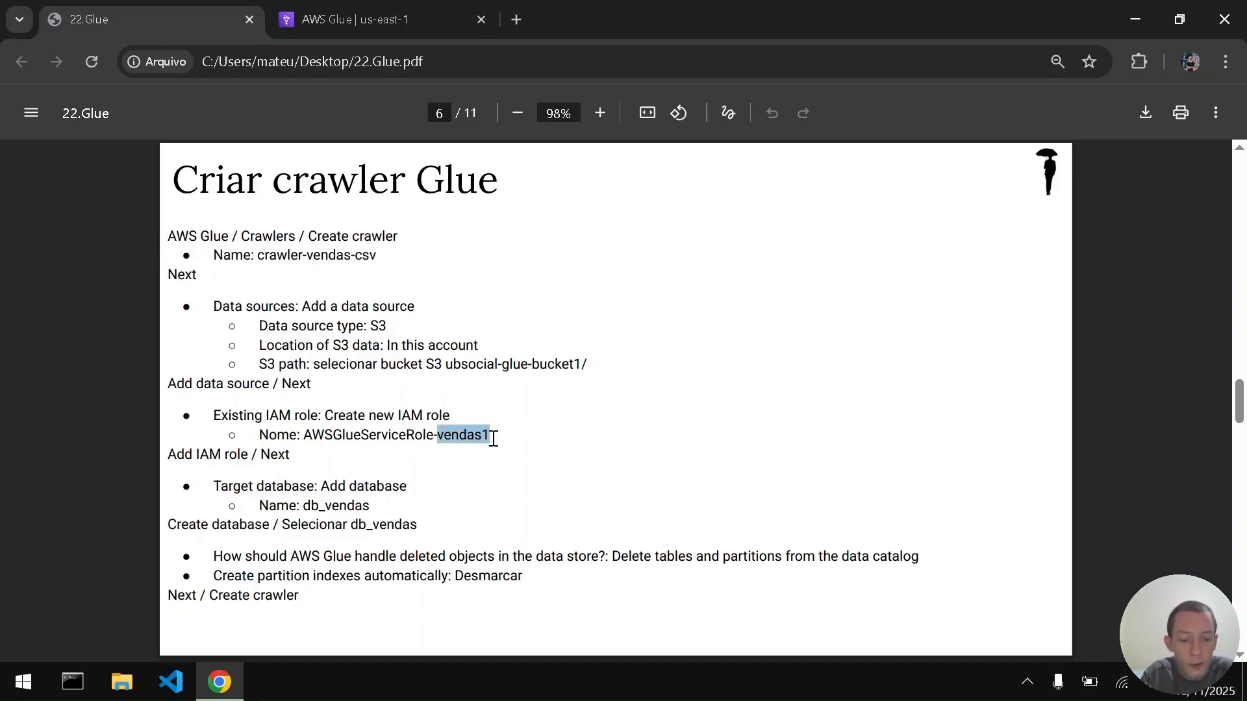
key(ctrl+c)
key(ctrl+Tab)
key(ctrl+v)
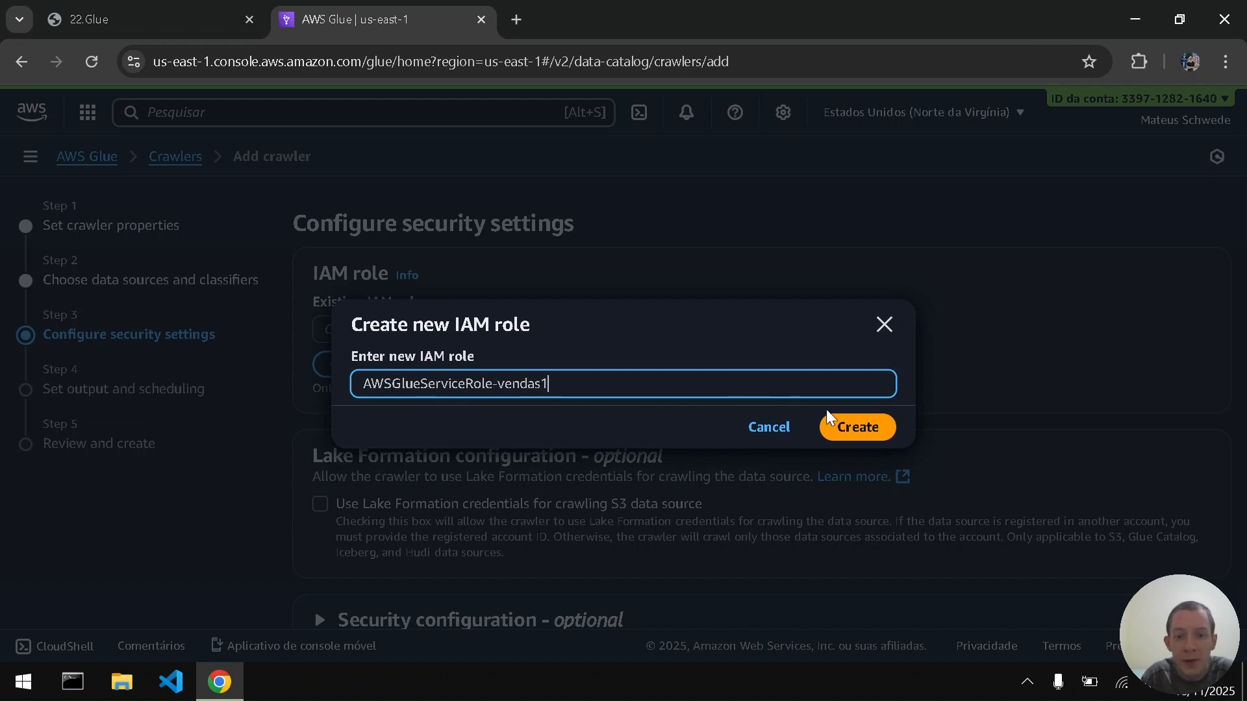
click(841, 427)
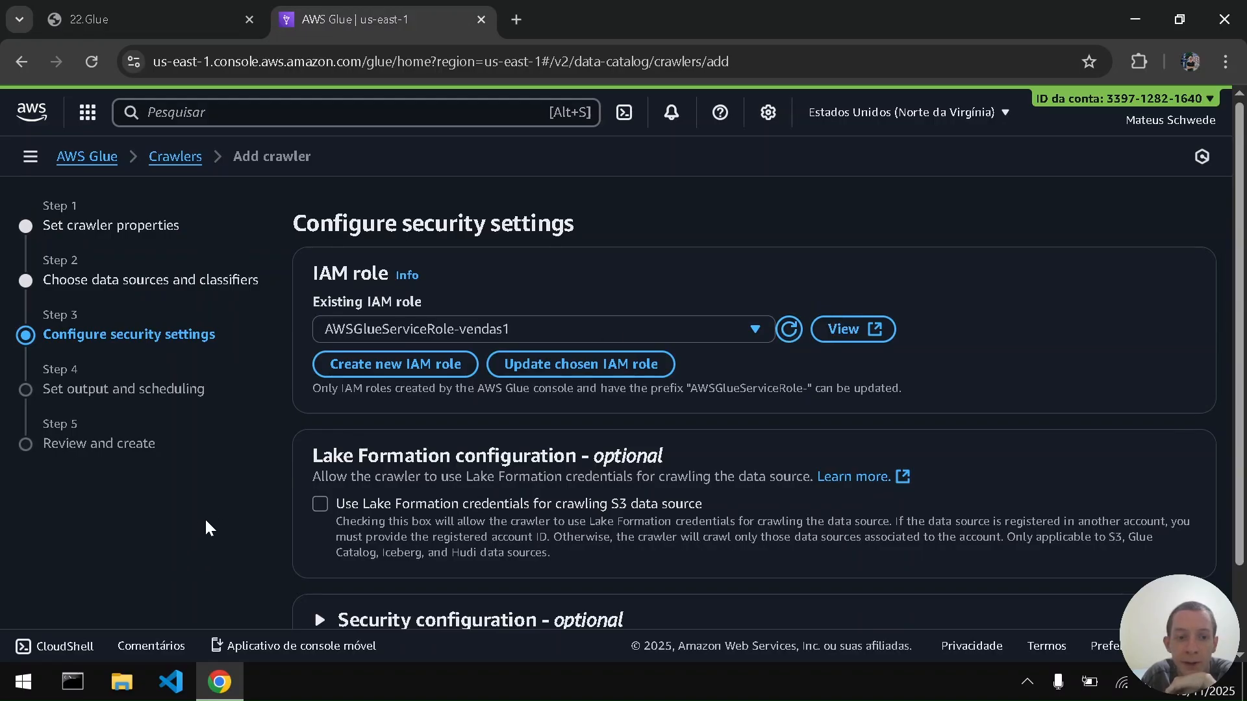
Step: Expand the optional security configuration, leave it at None, check the 22.Glue PDF, and continue to output and scheduling
scroll(207, 530, down, 2)
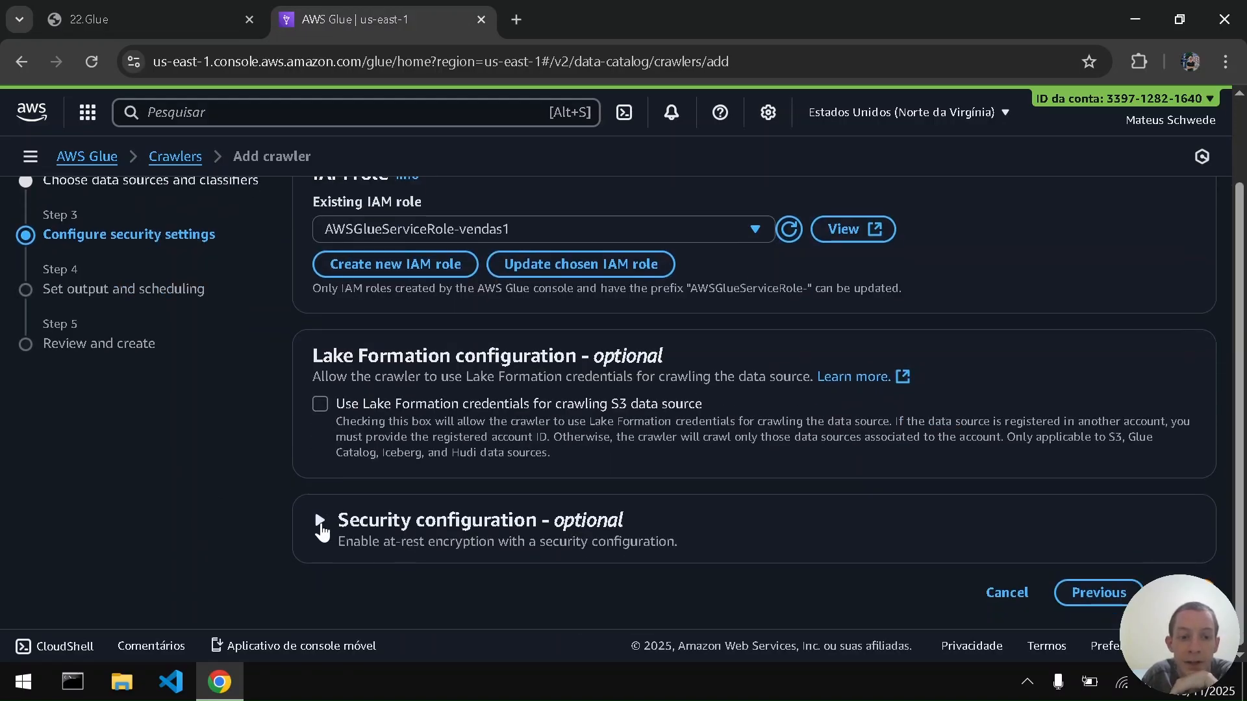
click(320, 520)
scroll(267, 513, down, 1)
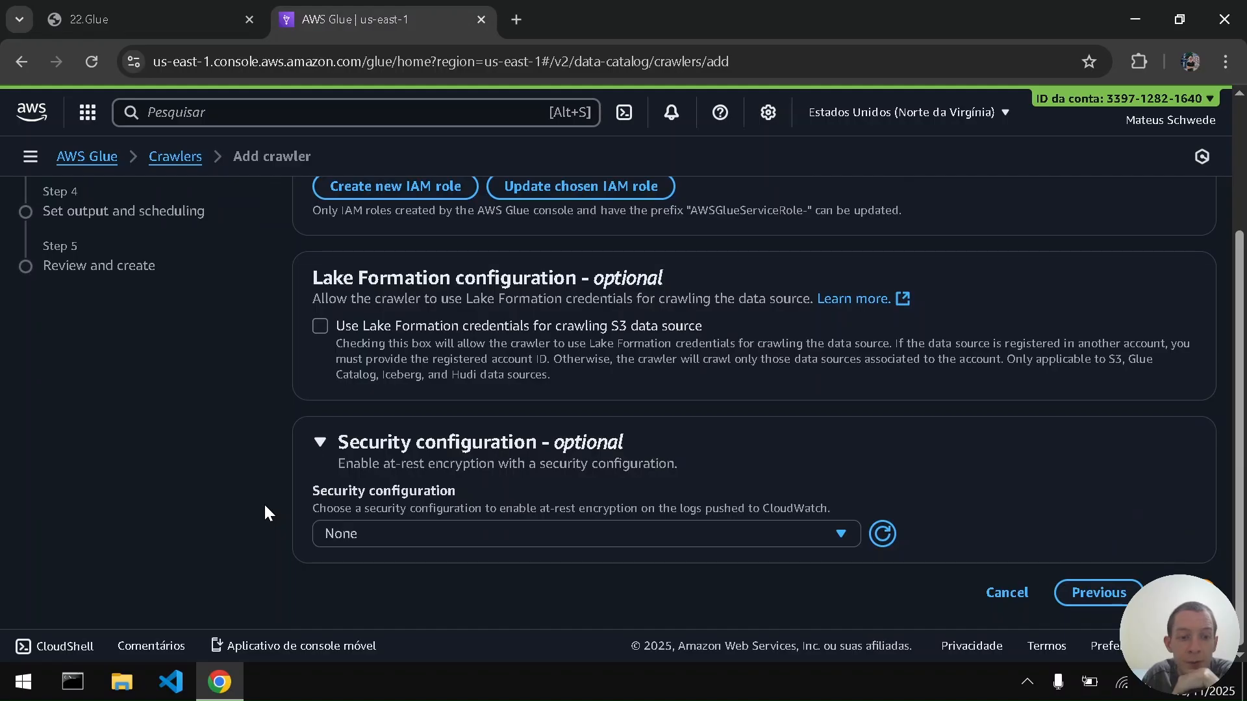
click(232, 14)
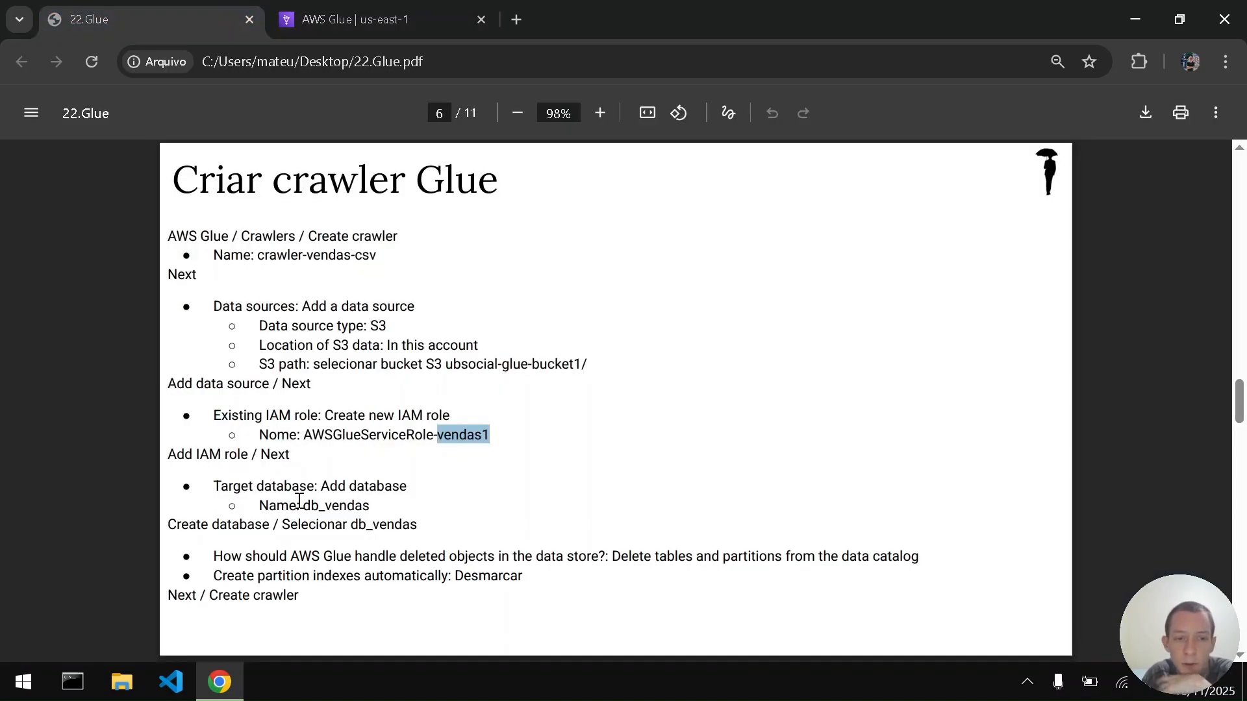
click(454, 3)
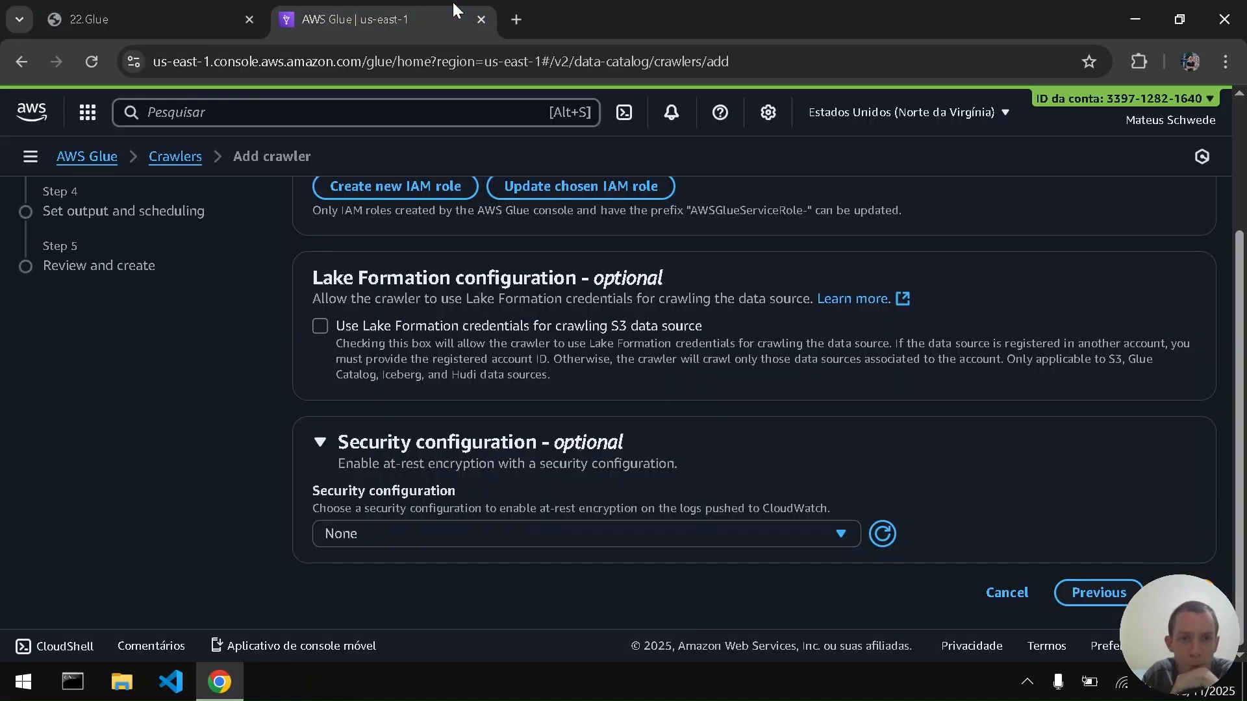
click(1182, 592)
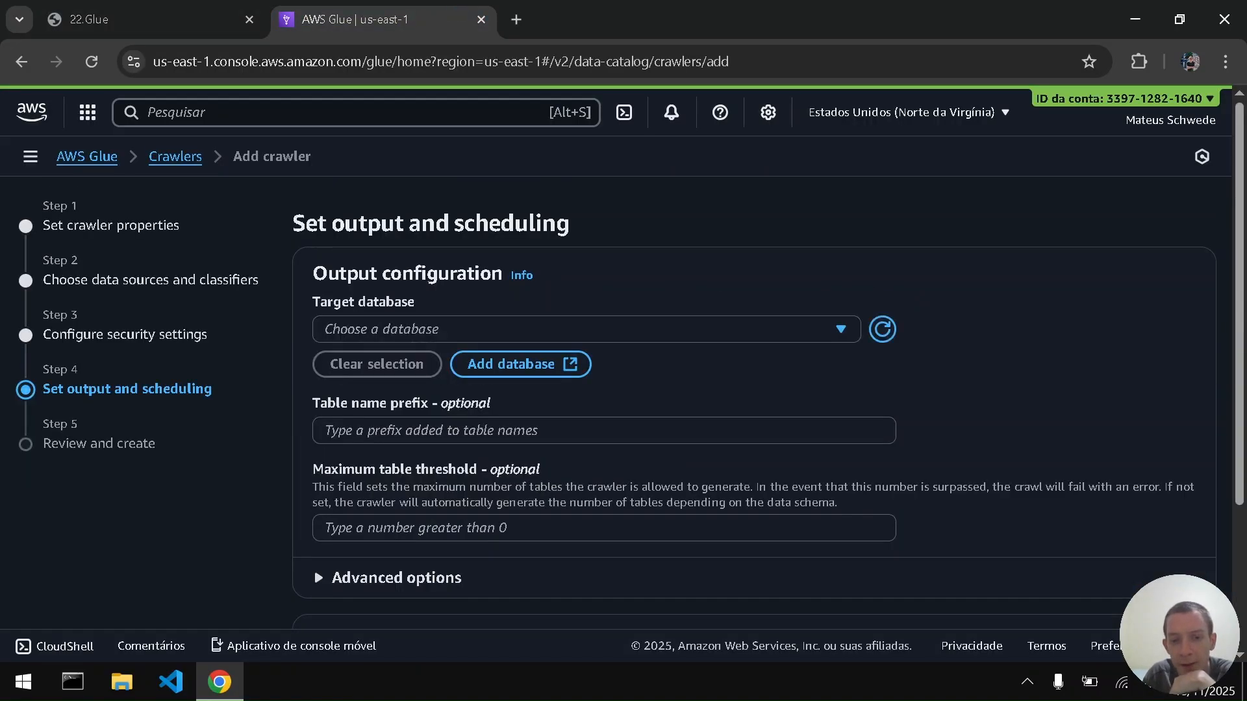
Step: Create a new Glue database named db_vendas from the crawler's target database setting, leaving description and location empty
click(679, 327)
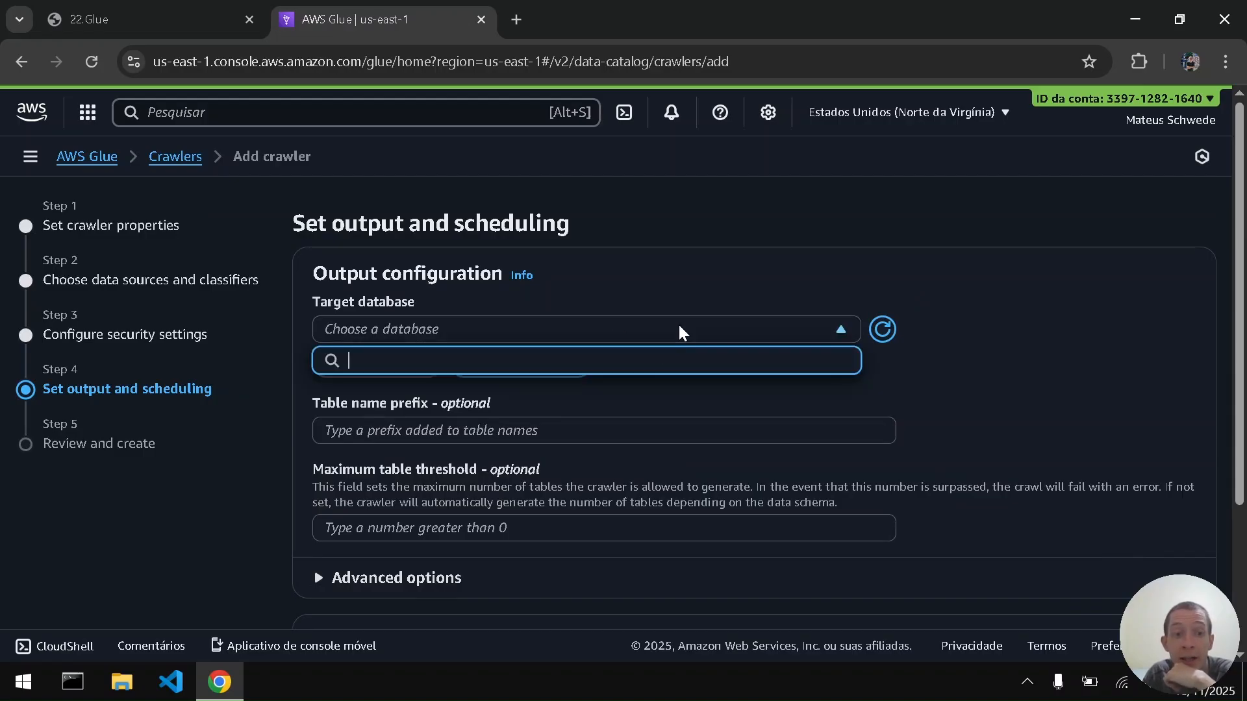
click(679, 328)
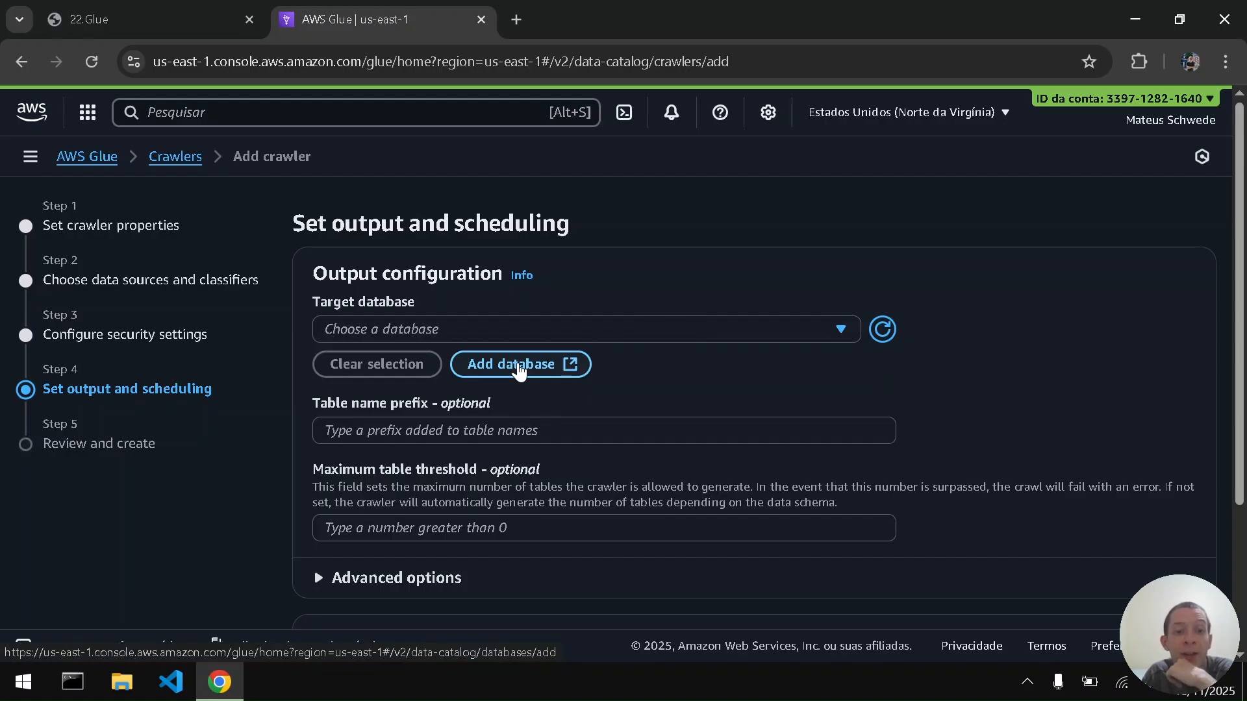
click(518, 368)
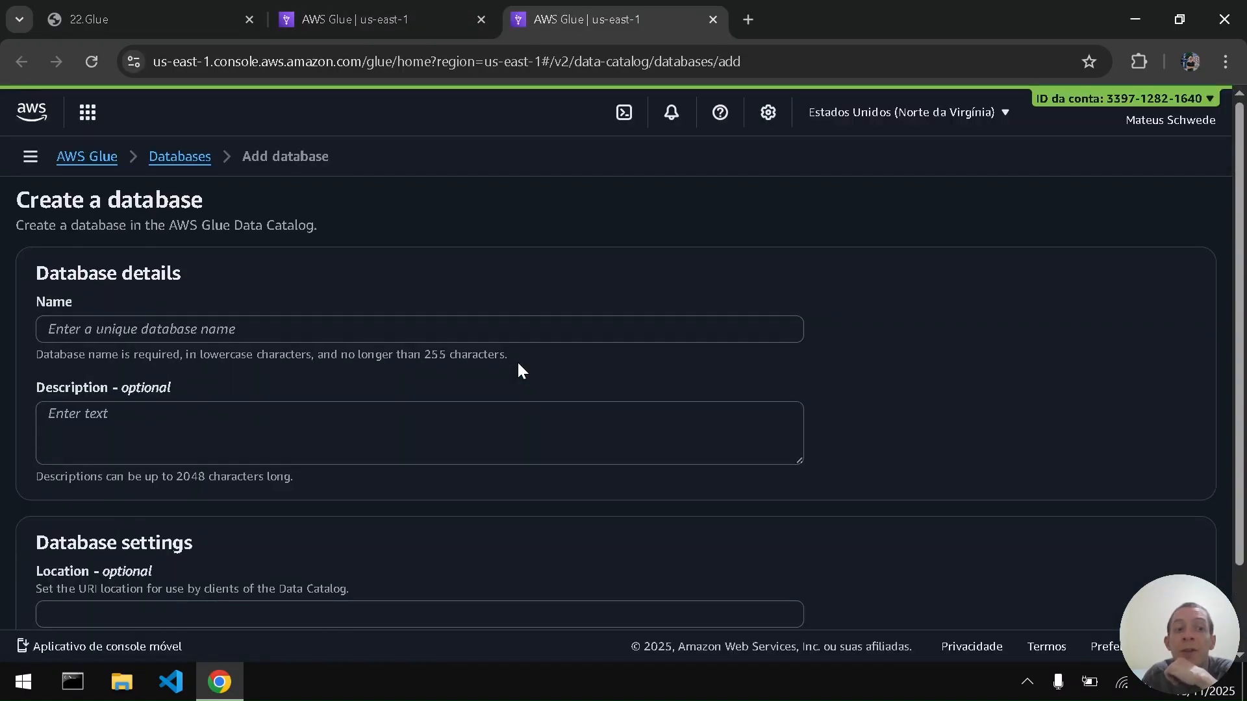
click(350, 333)
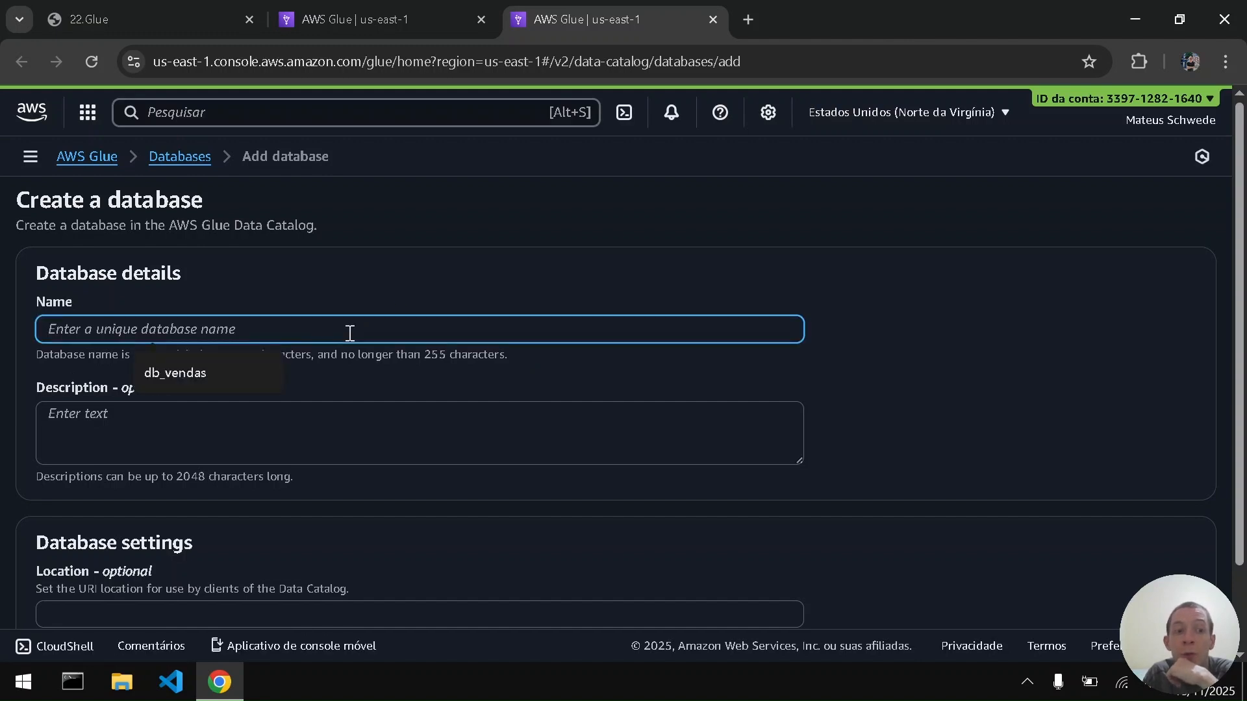
click(236, 368)
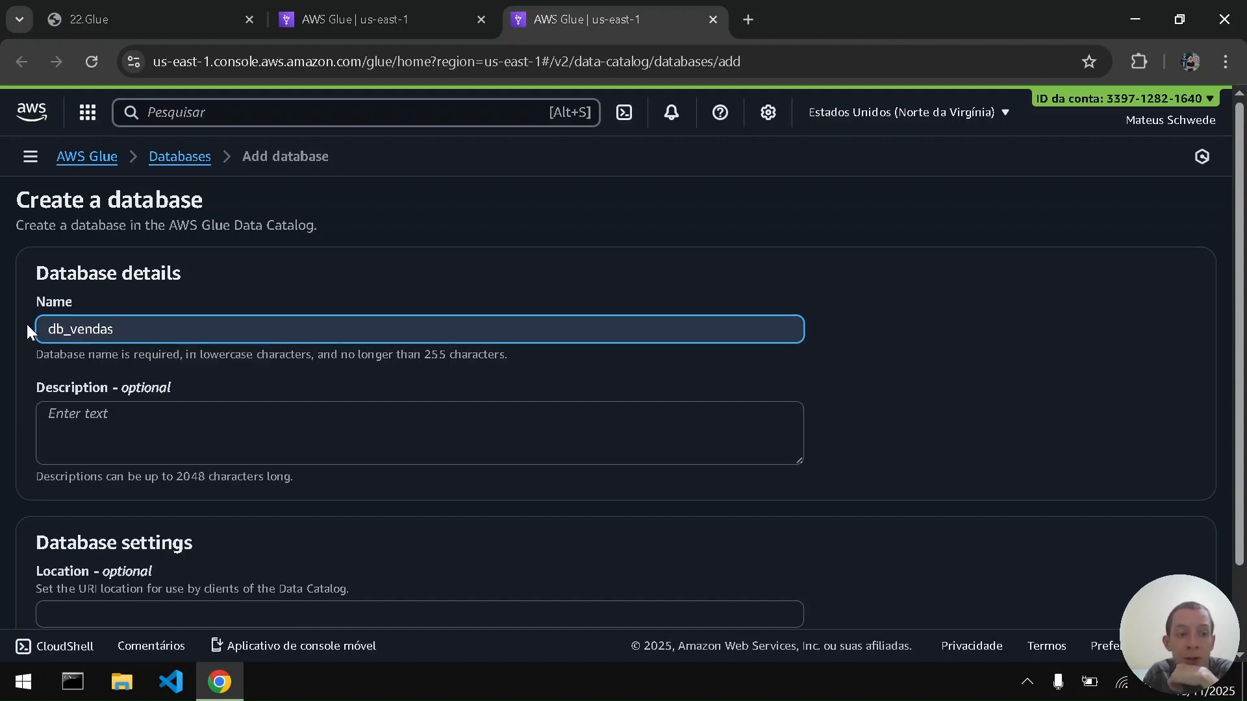
click(4, 472)
scroll(3, 472, down, 1)
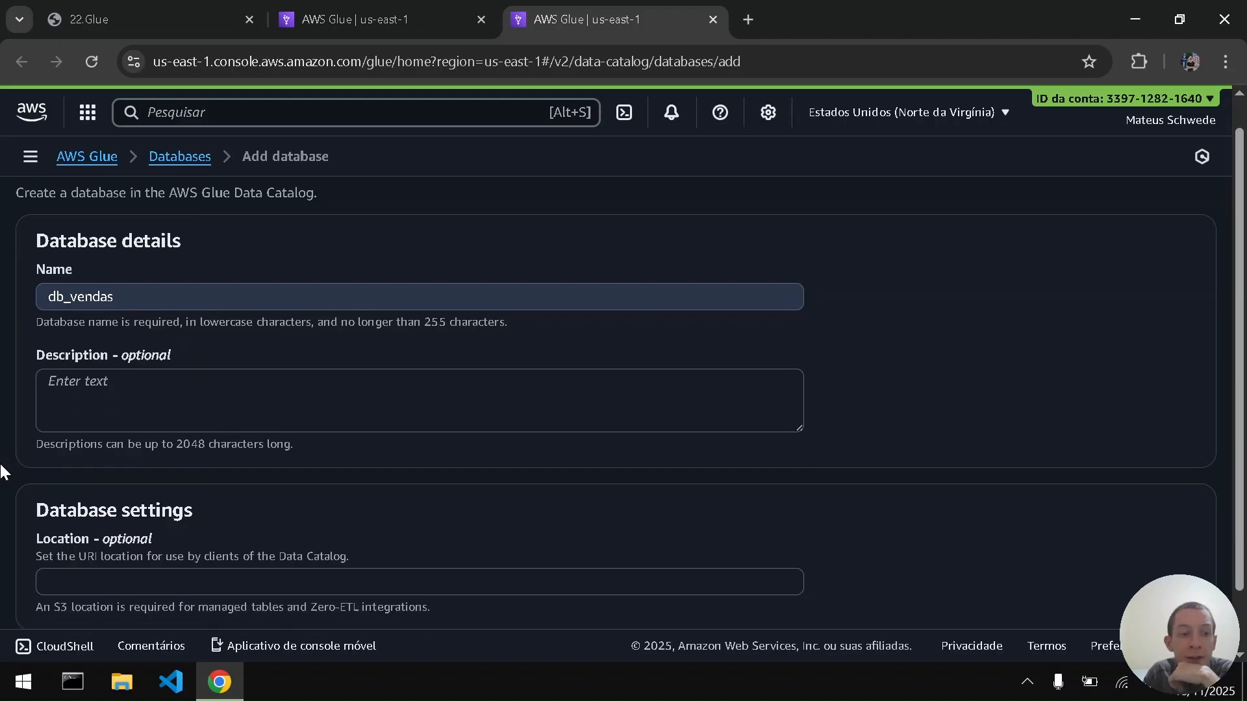
scroll(4, 472, down, 1)
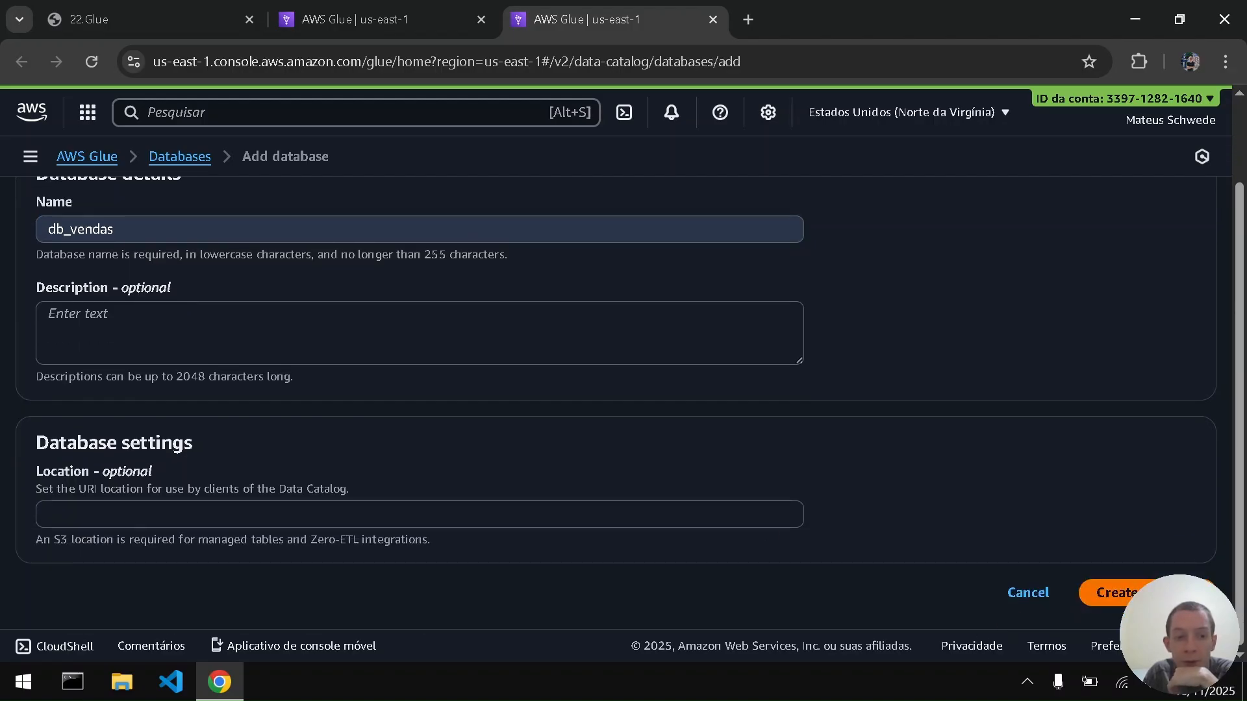
click(1114, 592)
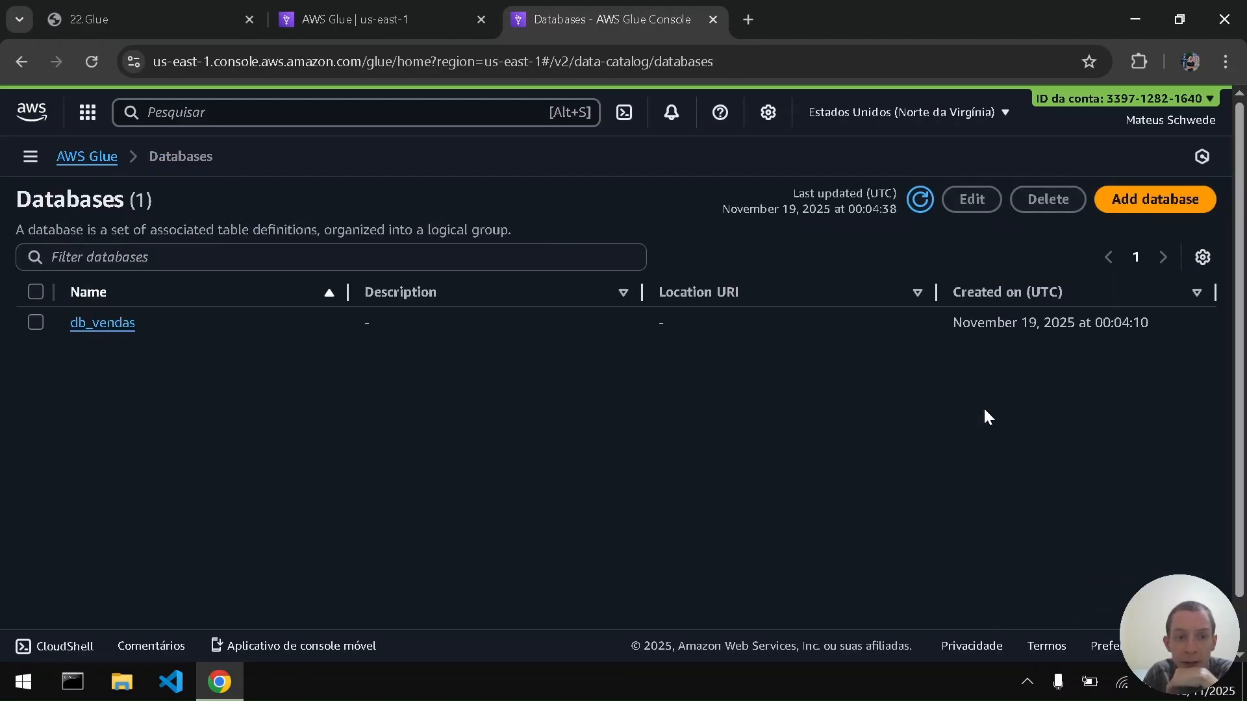
Step: Return to the crawler setup, refresh the database list, and choose db_vendas as the target database
click(391, 1)
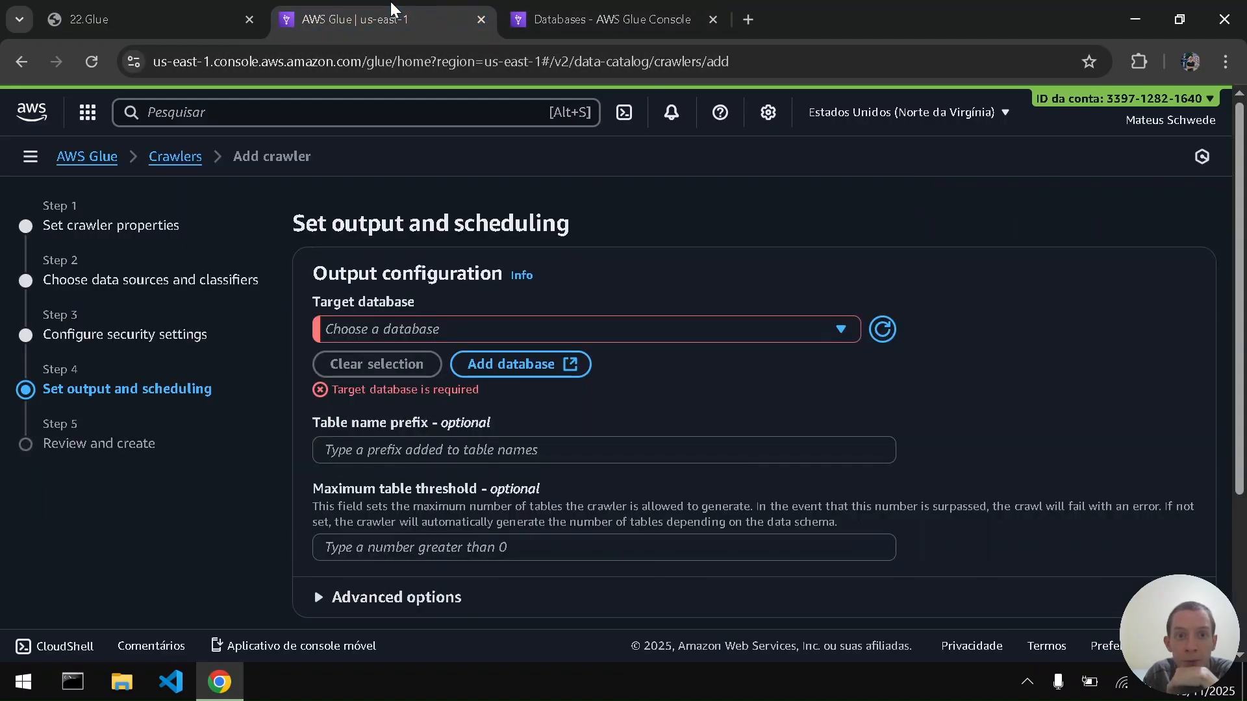
click(882, 330)
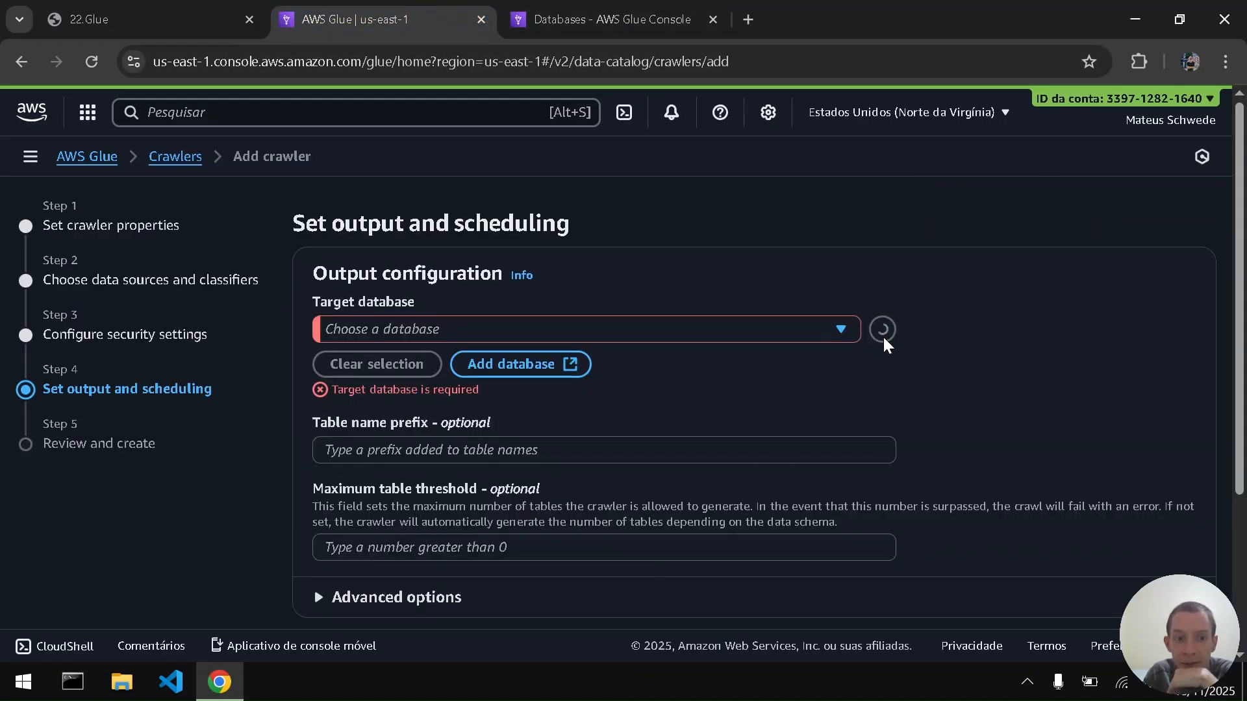
click(837, 332)
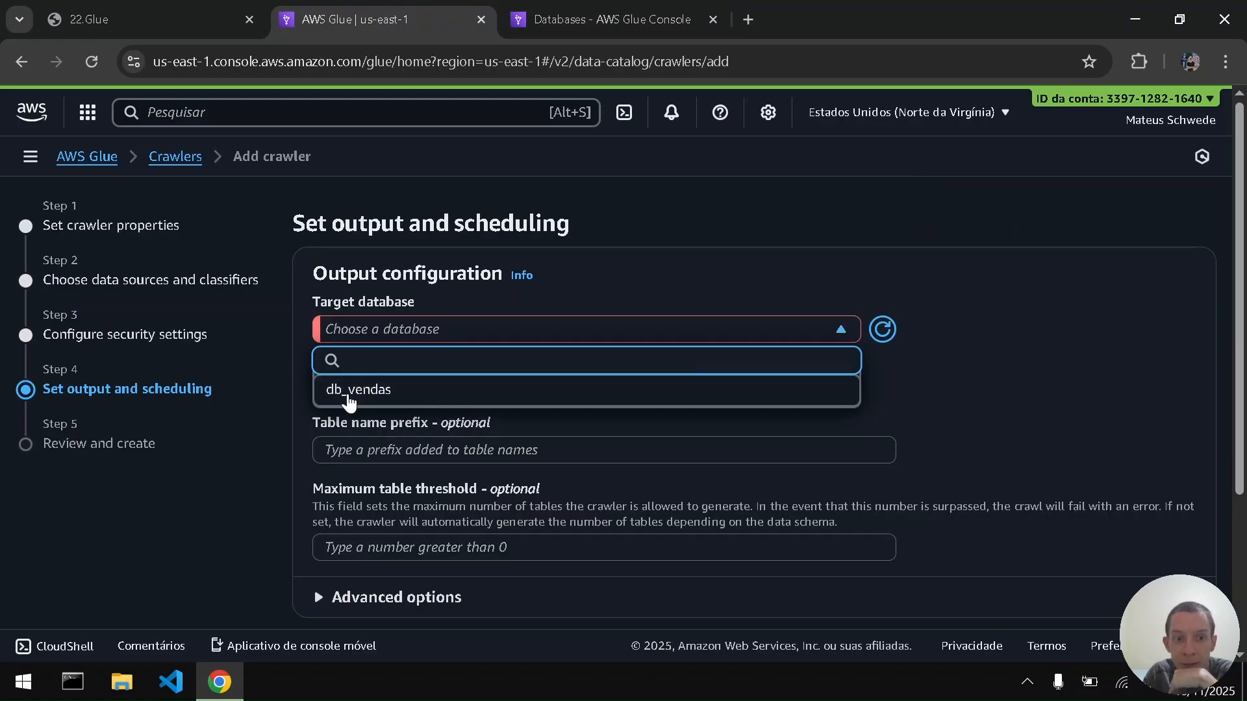
click(338, 391)
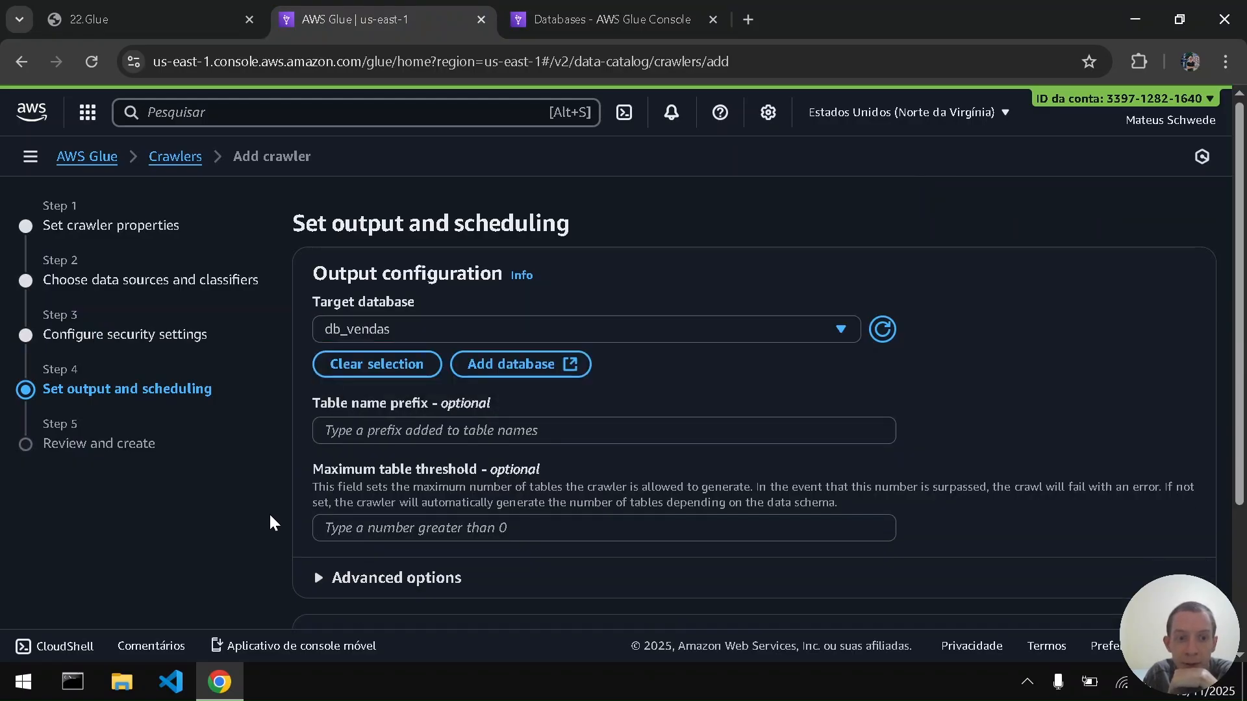
Step: Check the 22.Glue PDF for the deleted-objects instruction and expand the crawler's advanced output options
scroll(269, 512, down, 2)
click(180, 9)
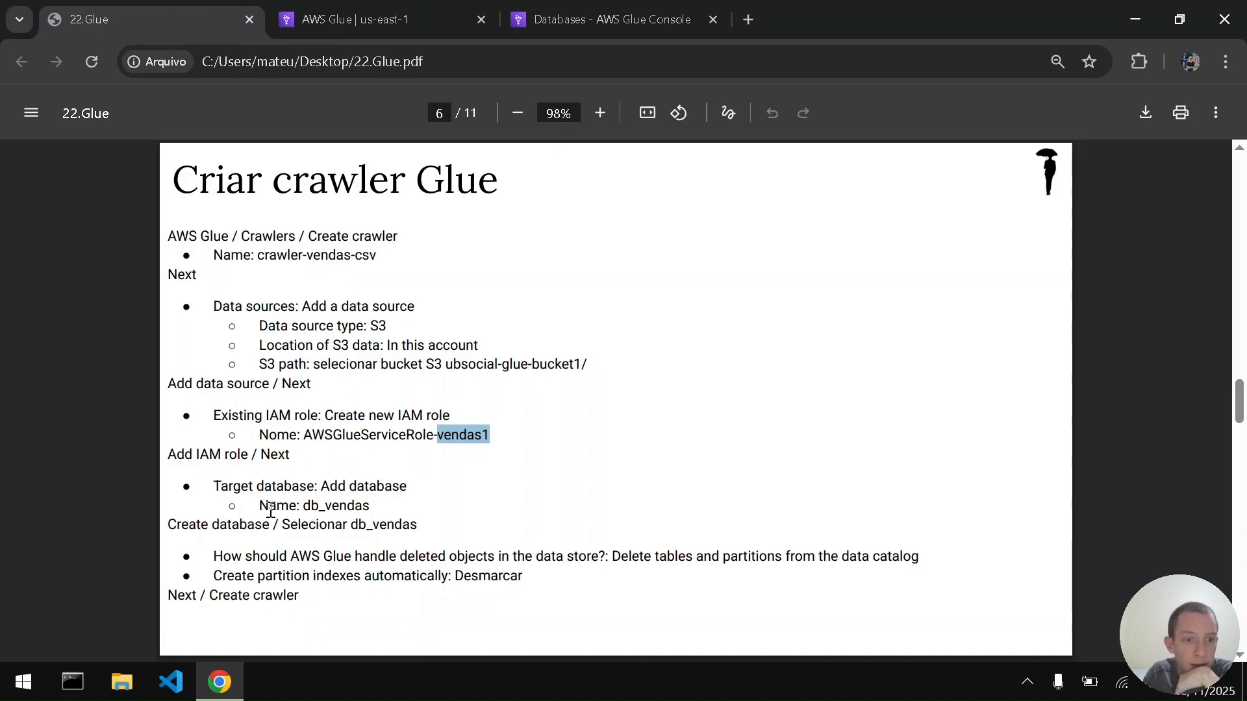
click(278, 508)
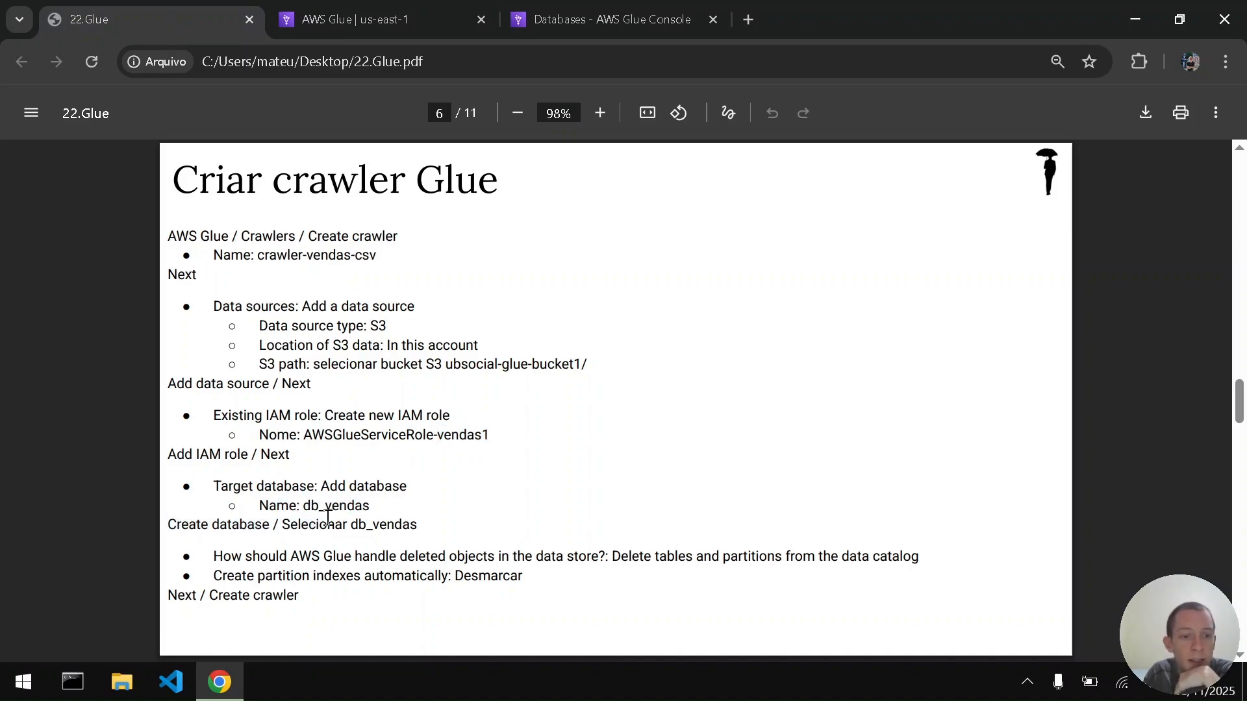
drag(241, 525, 335, 525)
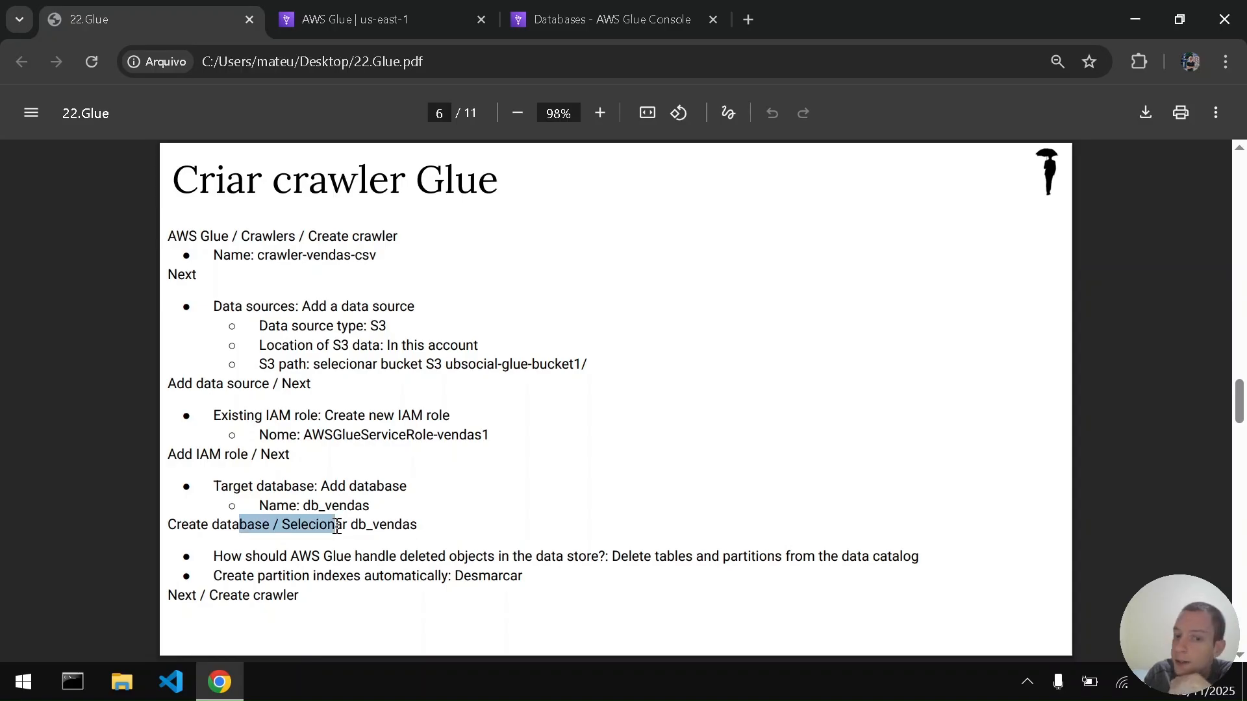
click(335, 525)
drag(217, 558, 509, 545)
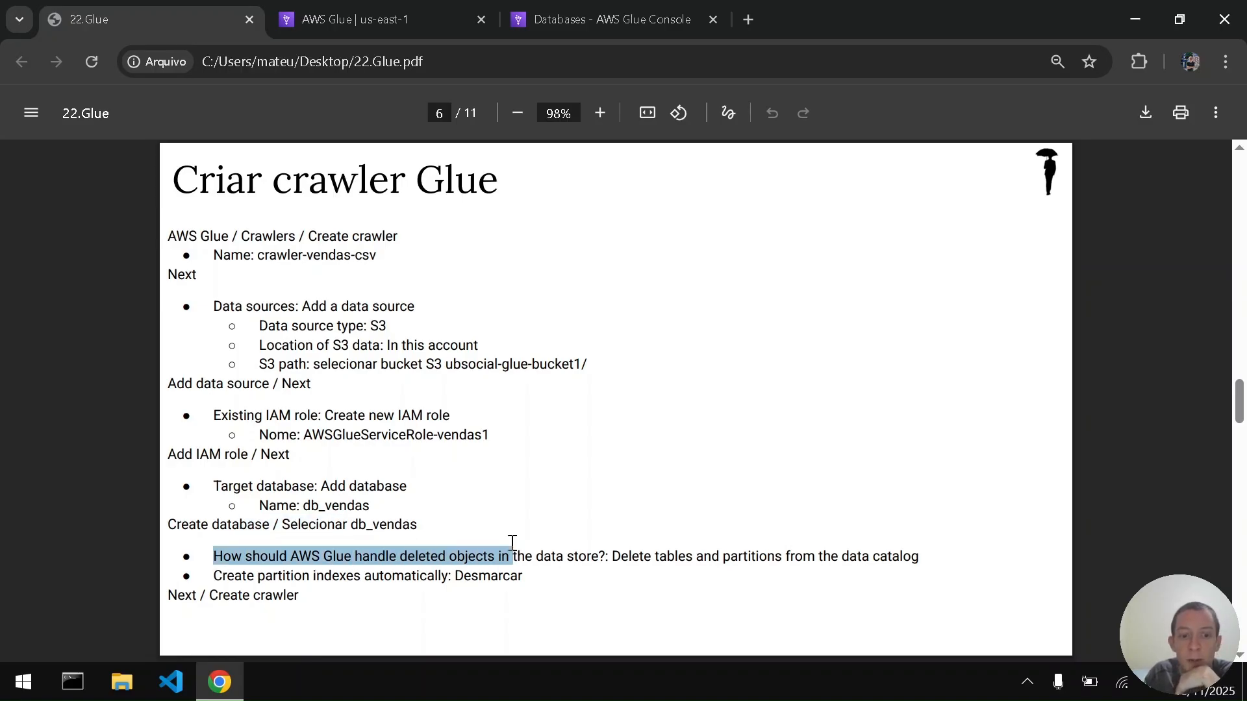
click(380, 14)
scroll(193, 513, down, 1)
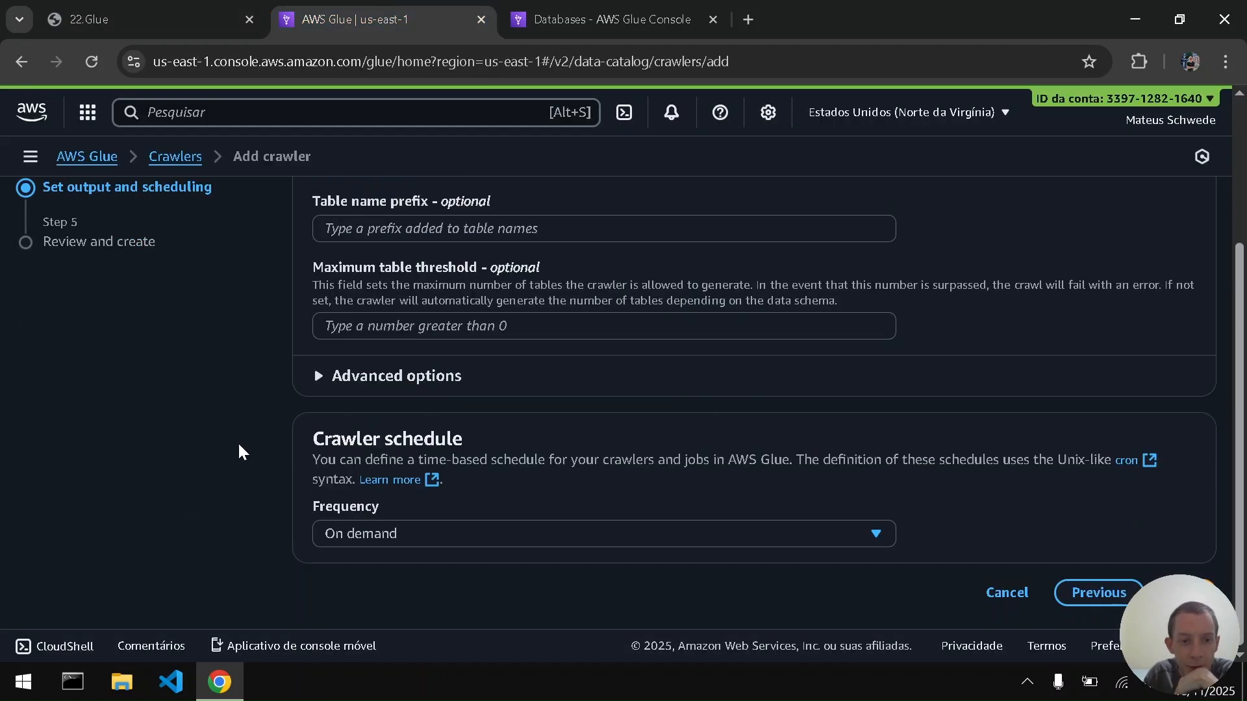
click(318, 377)
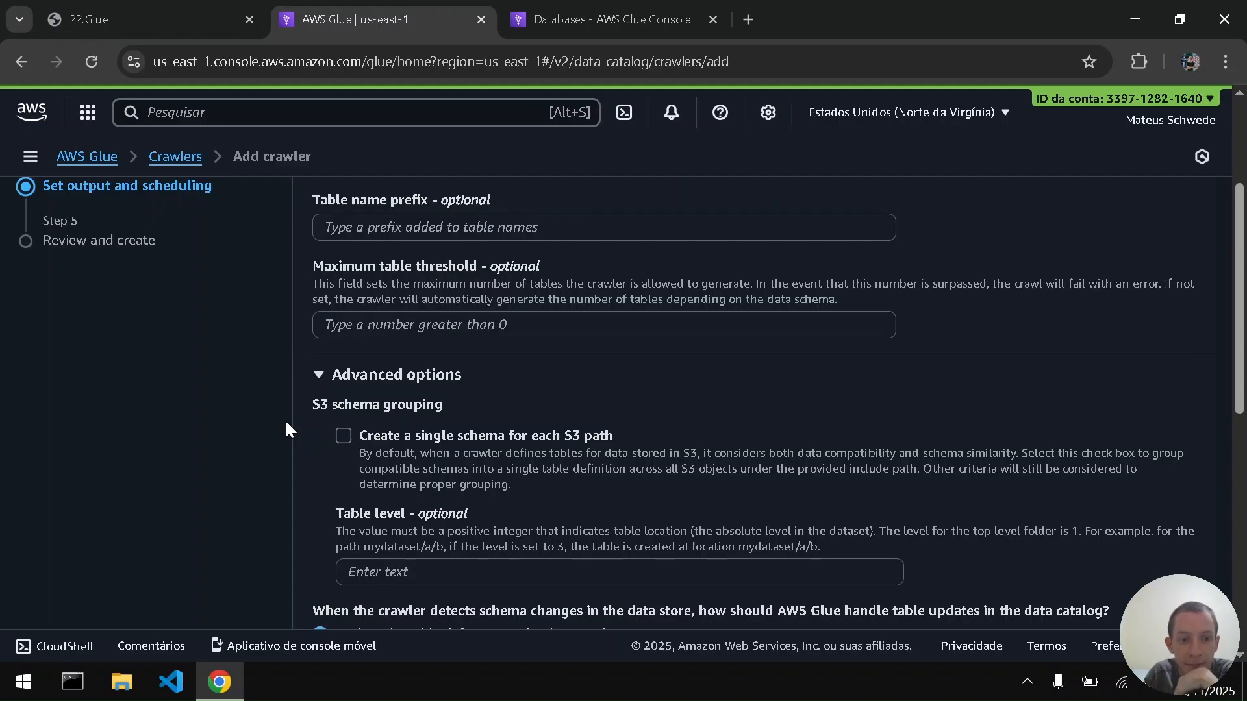
Step: Set the handling of deleted objects in the data store to Delete tables and partitions from the data catalog
scroll(286, 423, down, 1)
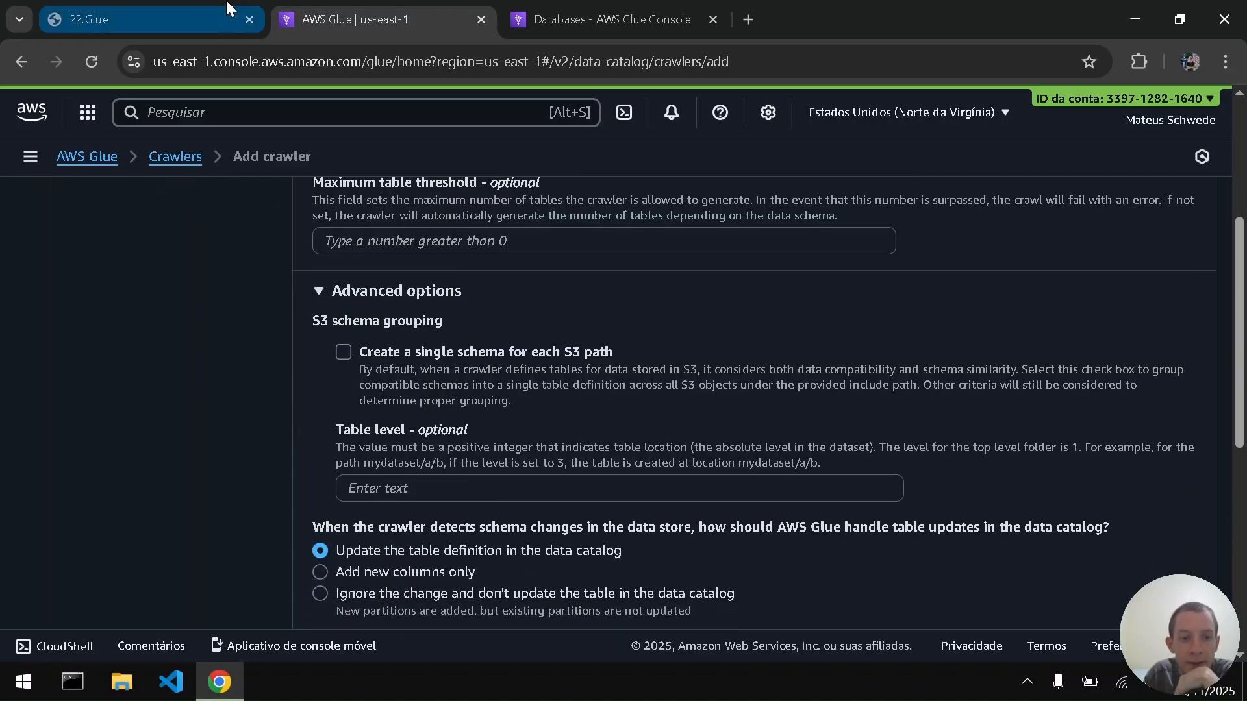
click(229, 14)
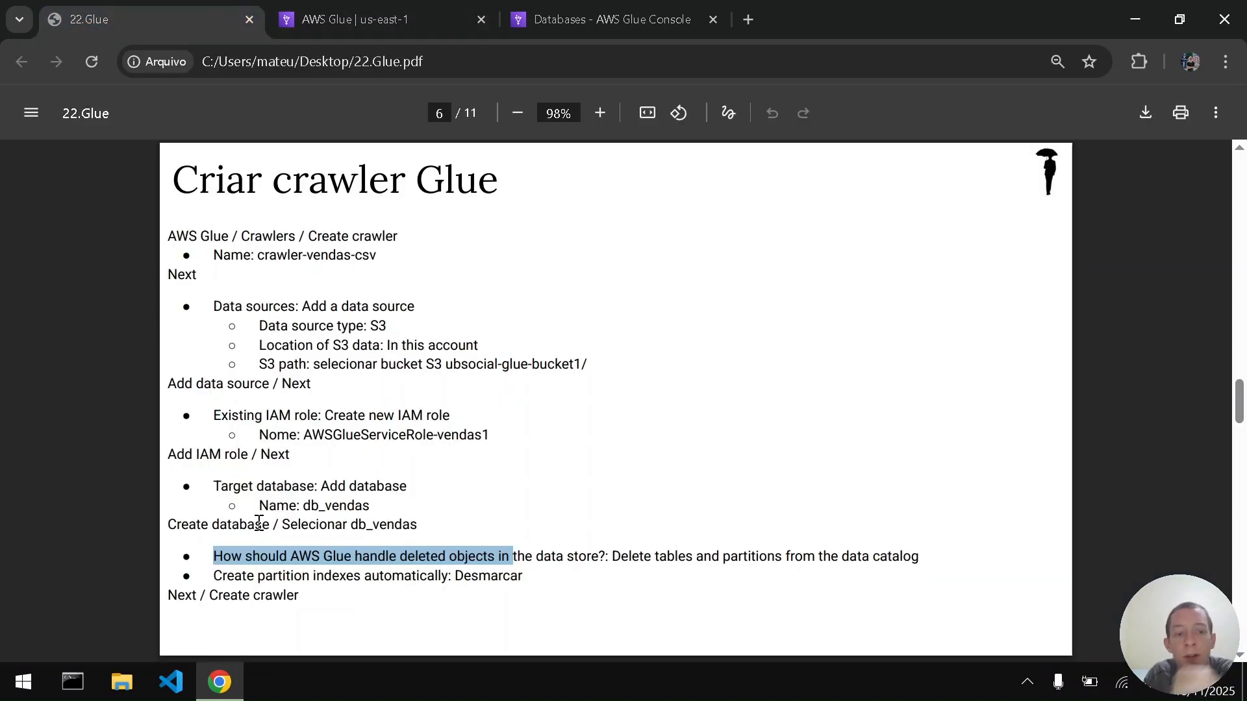
click(383, 14)
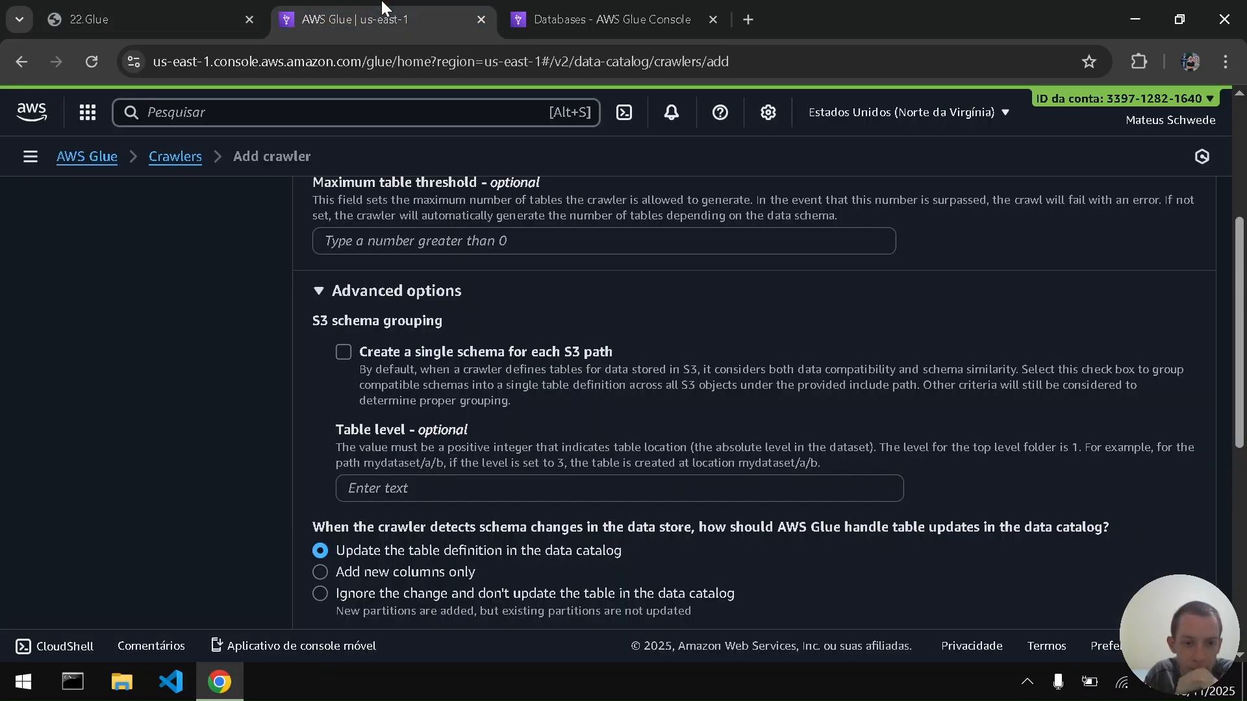
scroll(252, 513, down, 1)
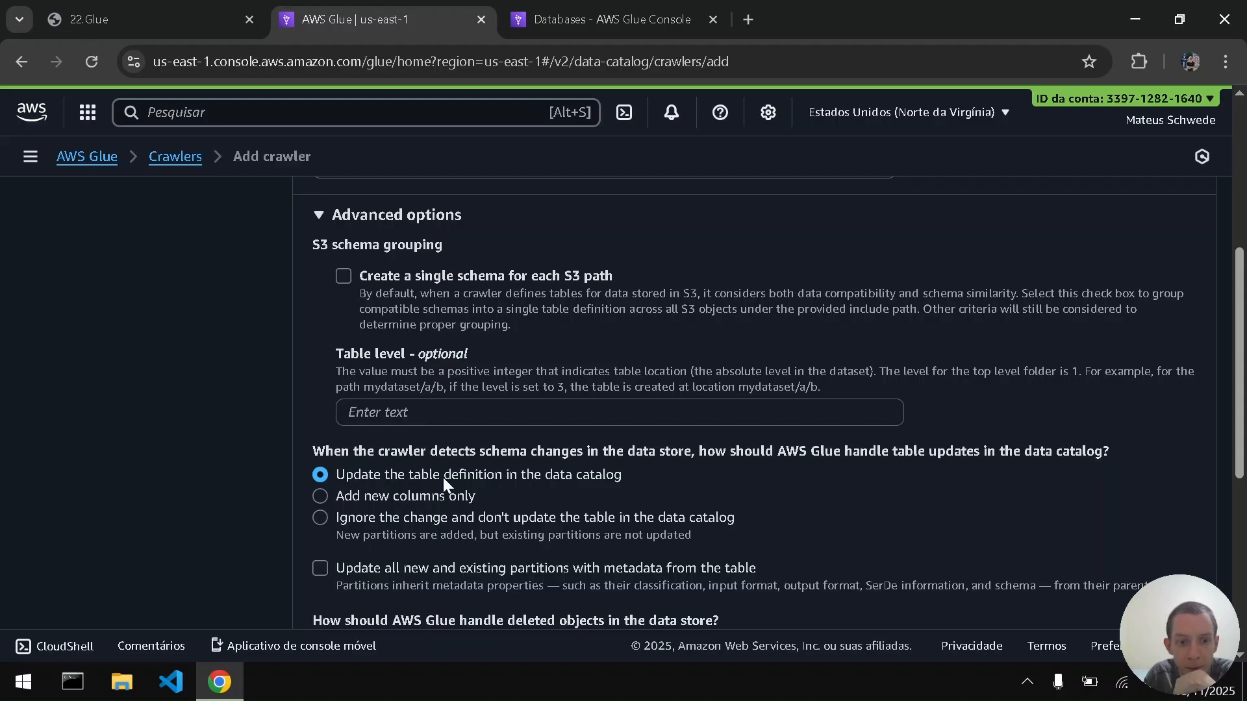
scroll(204, 462, down, 3)
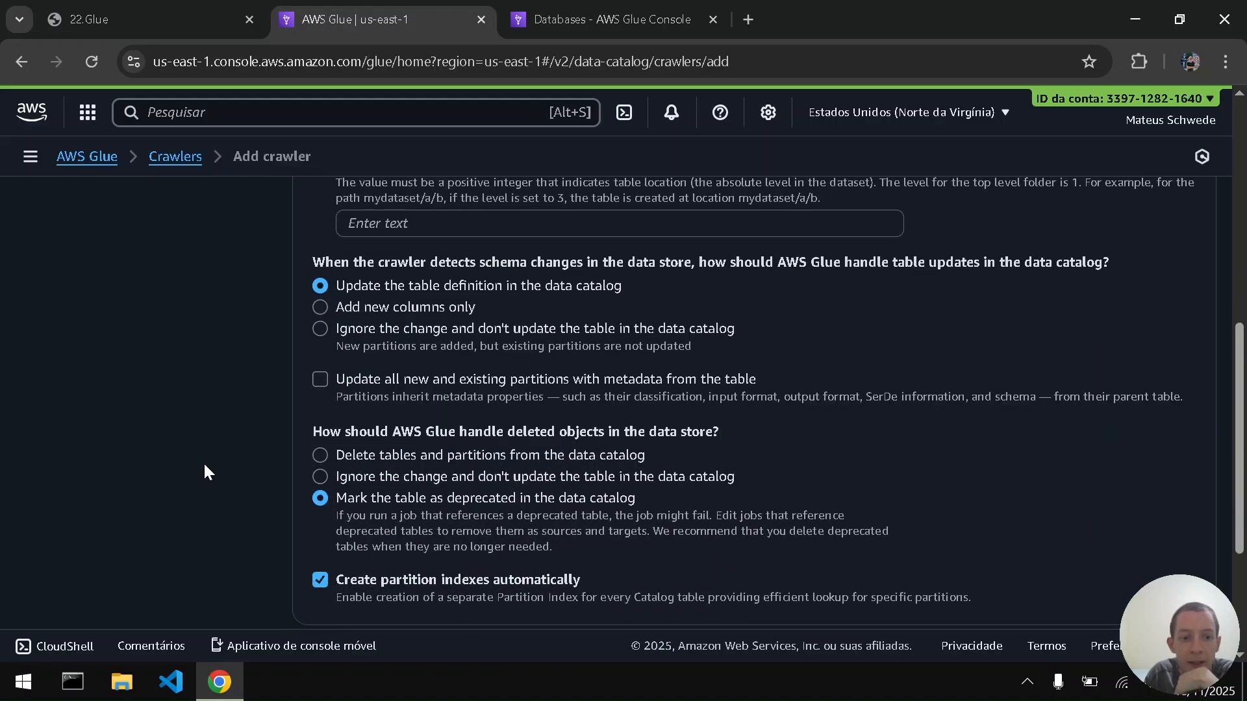
click(320, 453)
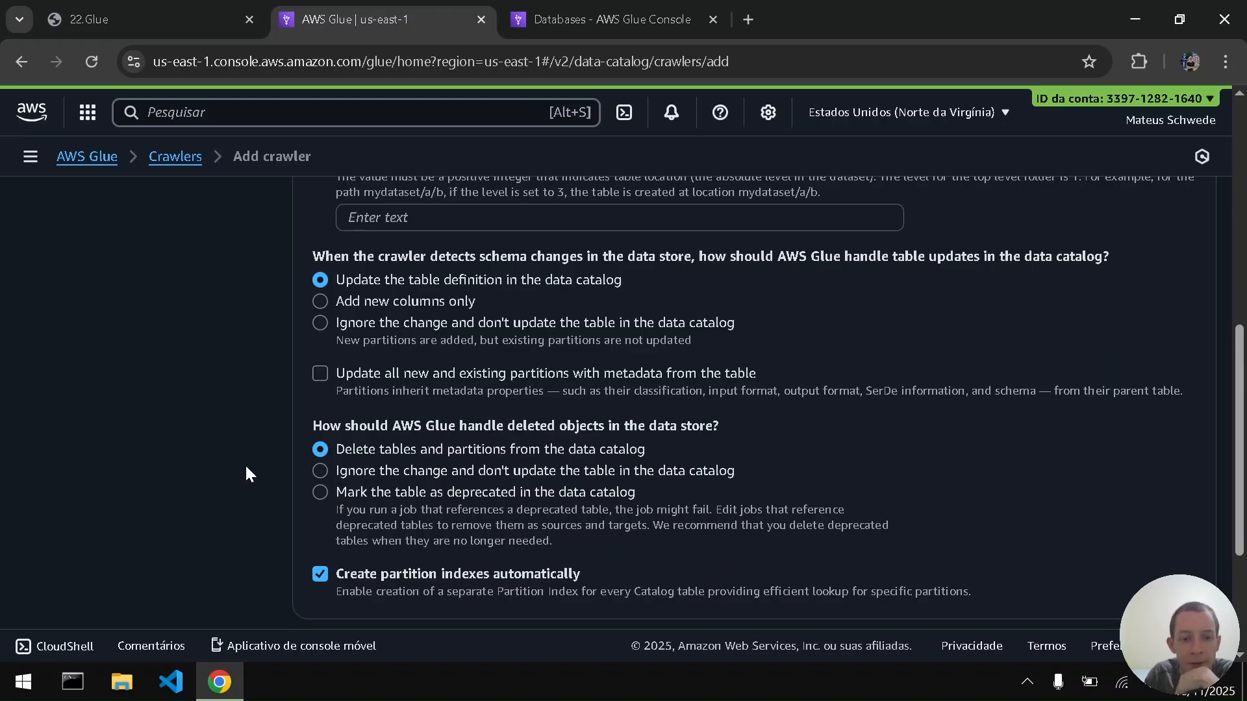
Step: Check the partition index instruction in the 22.Glue PDF and turn off Create partition indexes automatically
scroll(247, 474, down, 3)
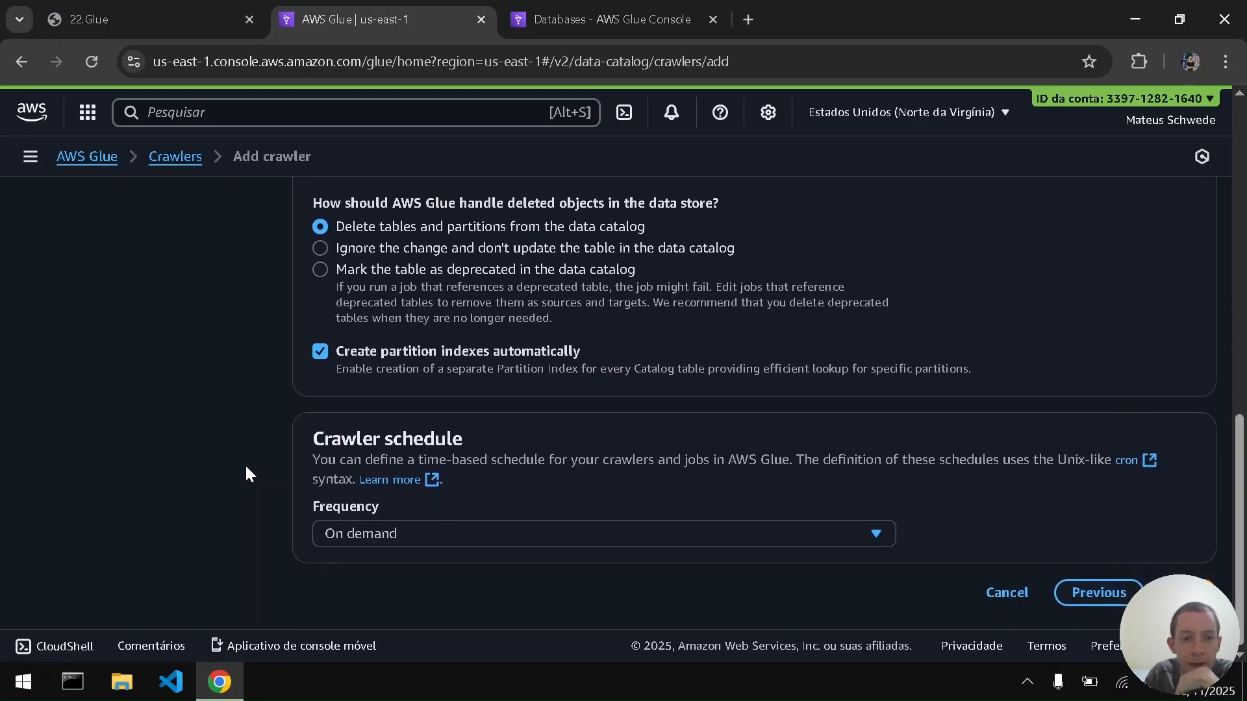
click(170, 10)
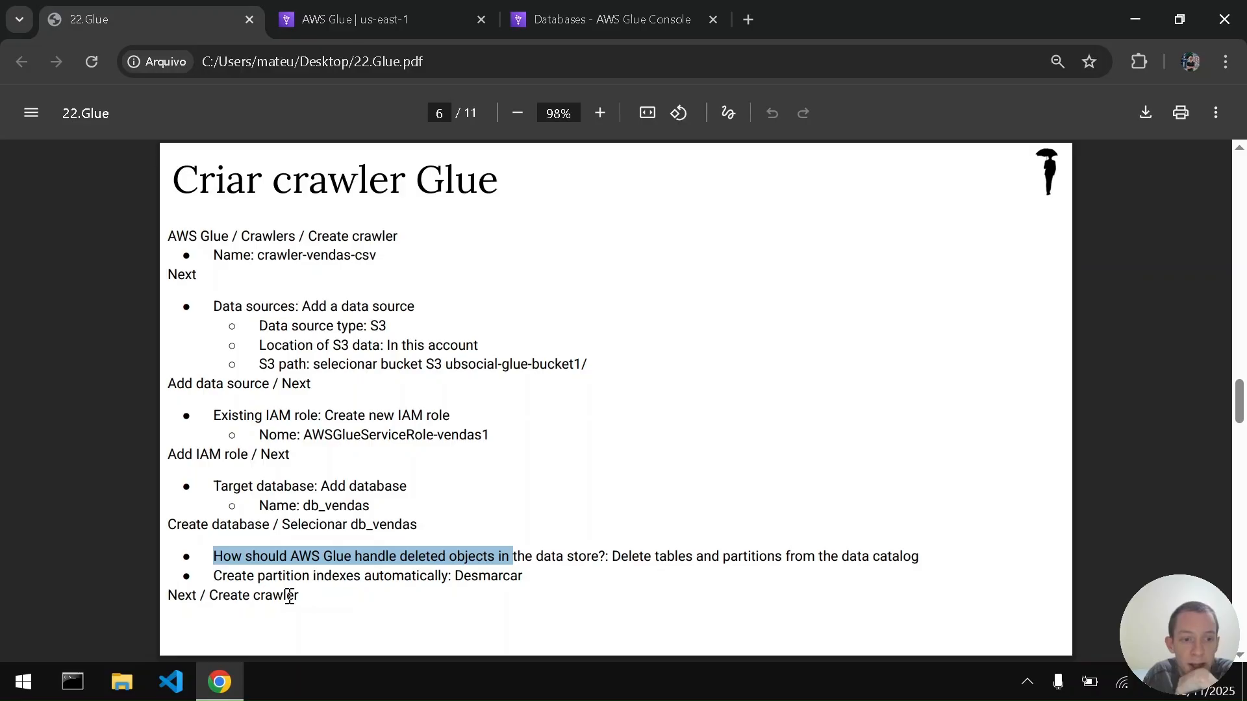
drag(242, 577, 401, 578)
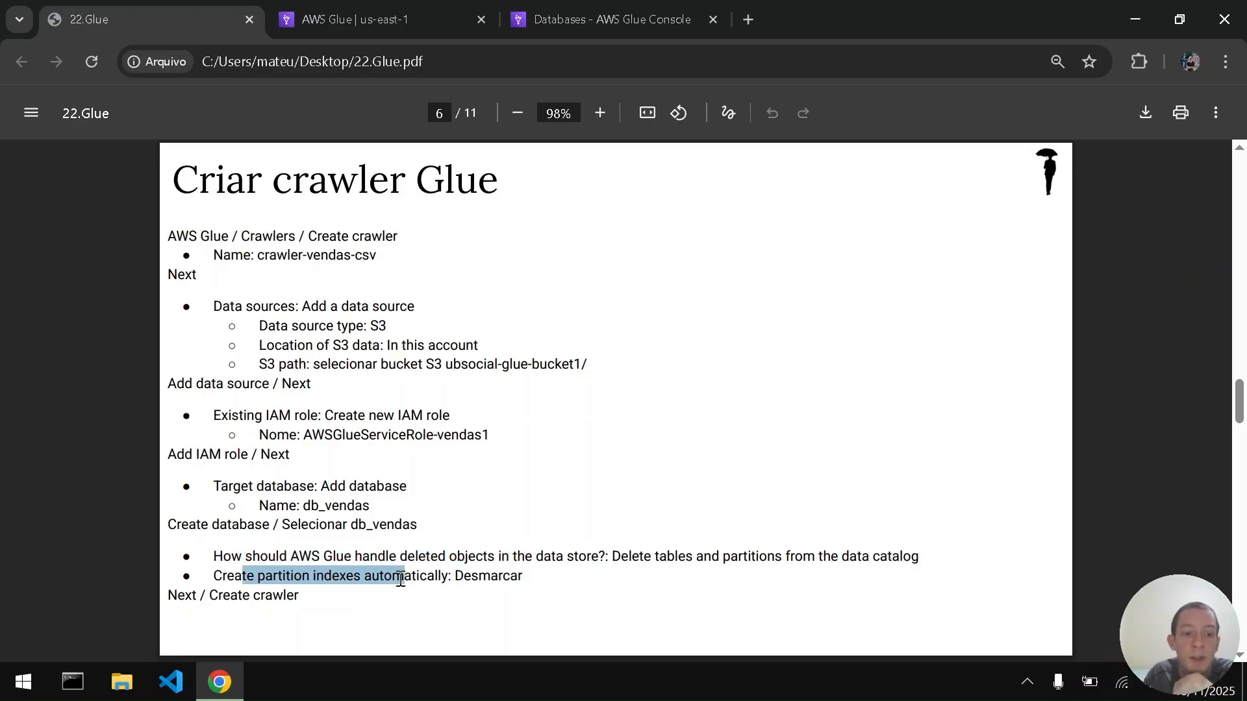
click(362, 8)
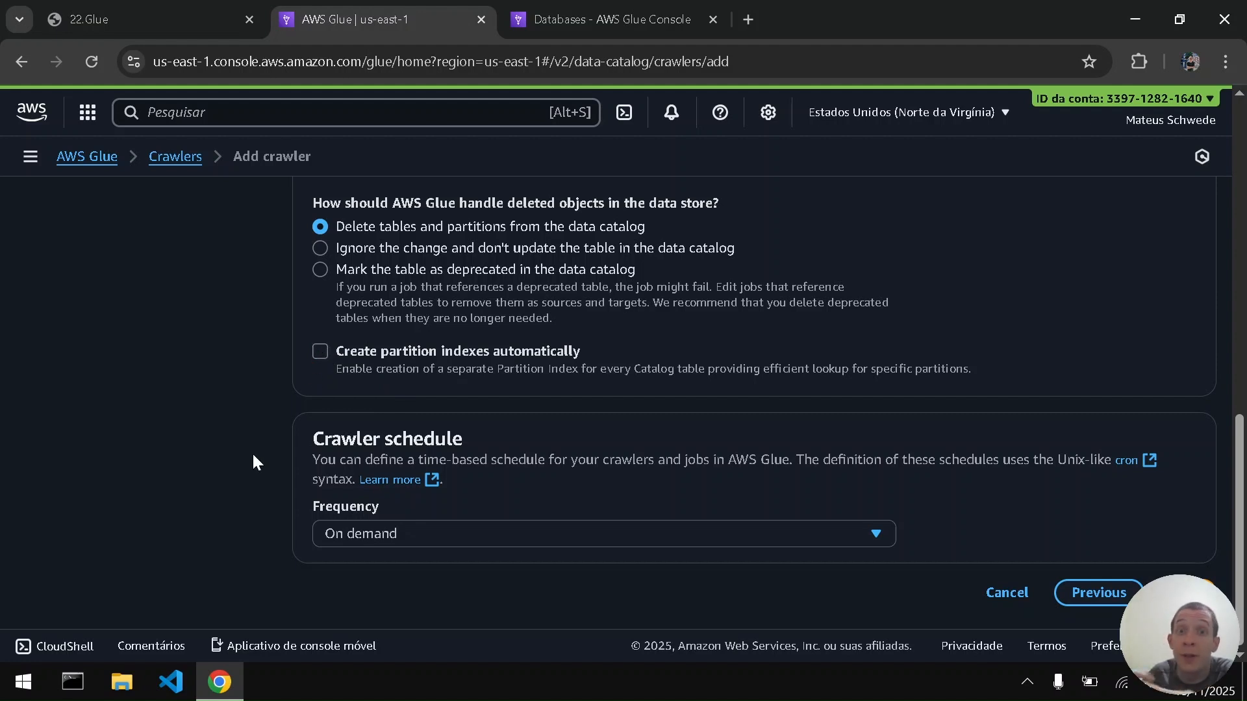
Step: Look over the output and scheduling settings, continue to Review and create, and check the crawler's configuration summary
scroll(254, 456, up, 8)
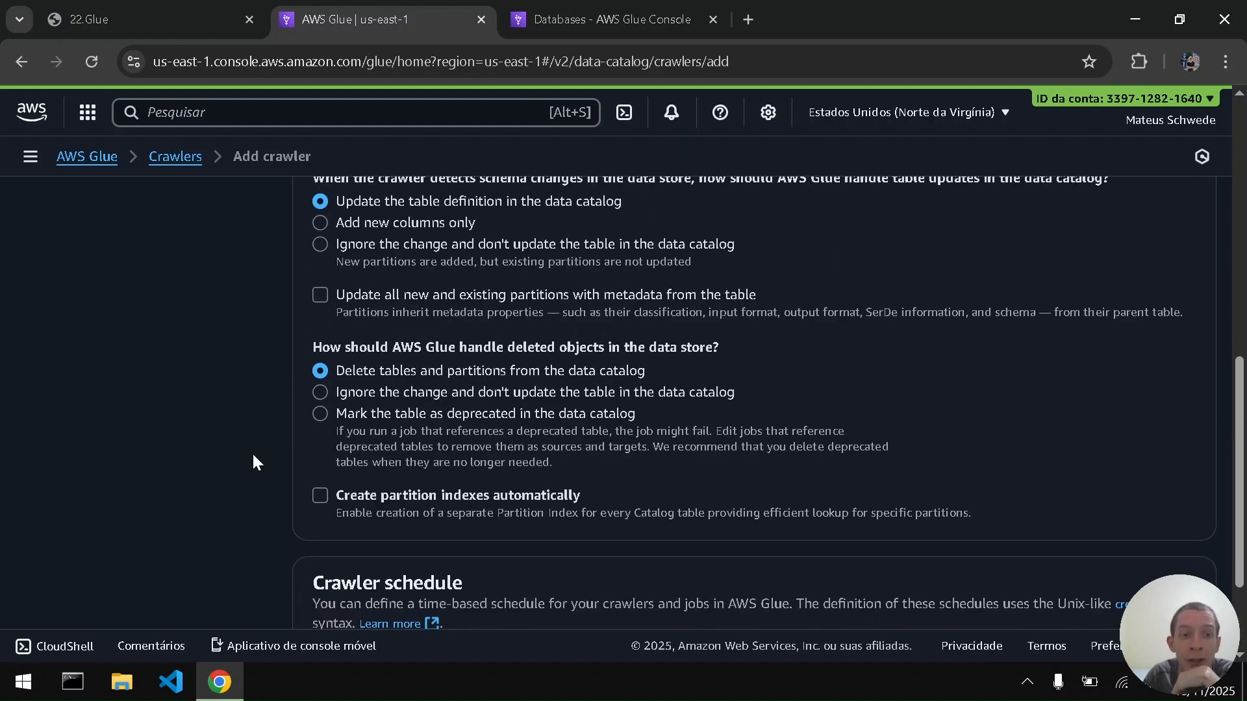
scroll(253, 462, up, 5)
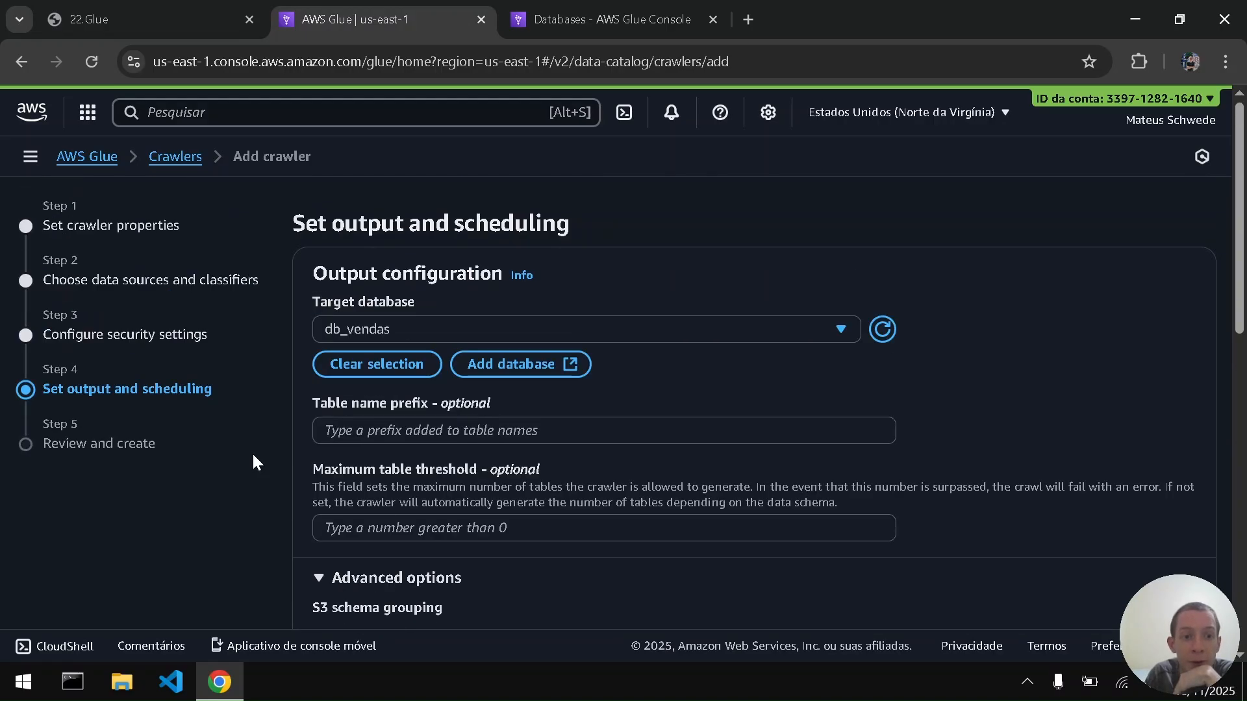
scroll(254, 462, down, 1)
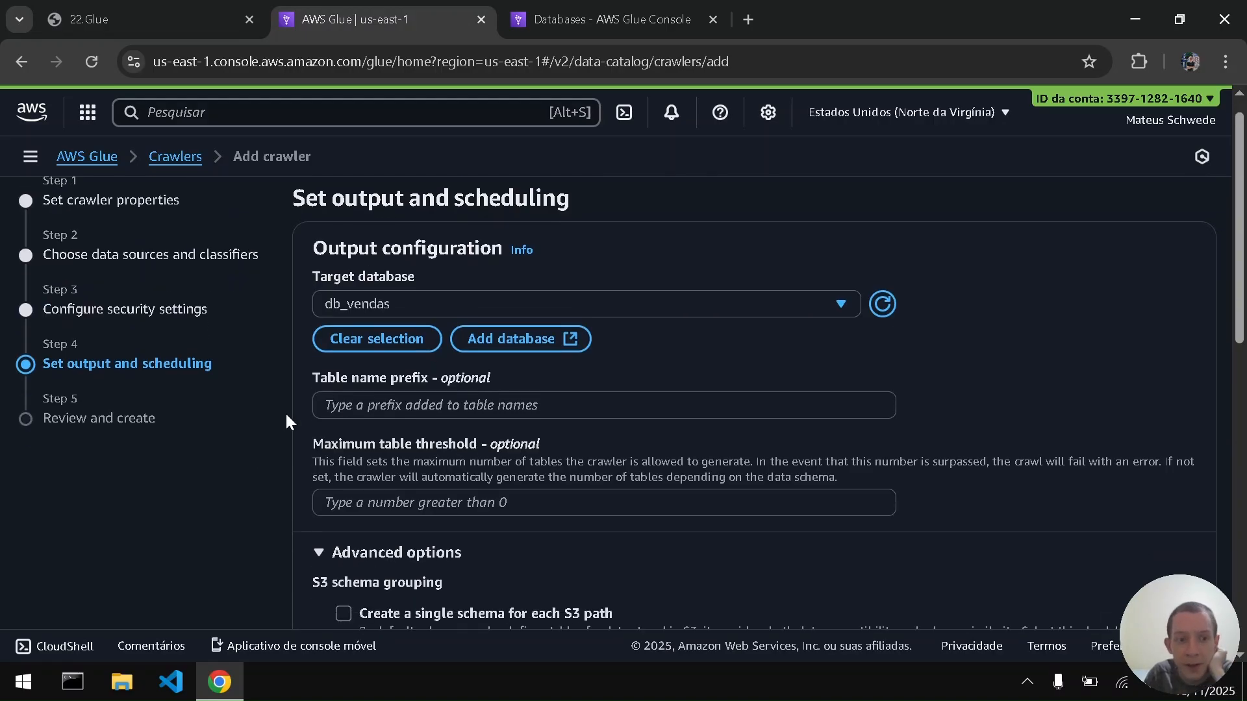
scroll(241, 531, down, 5)
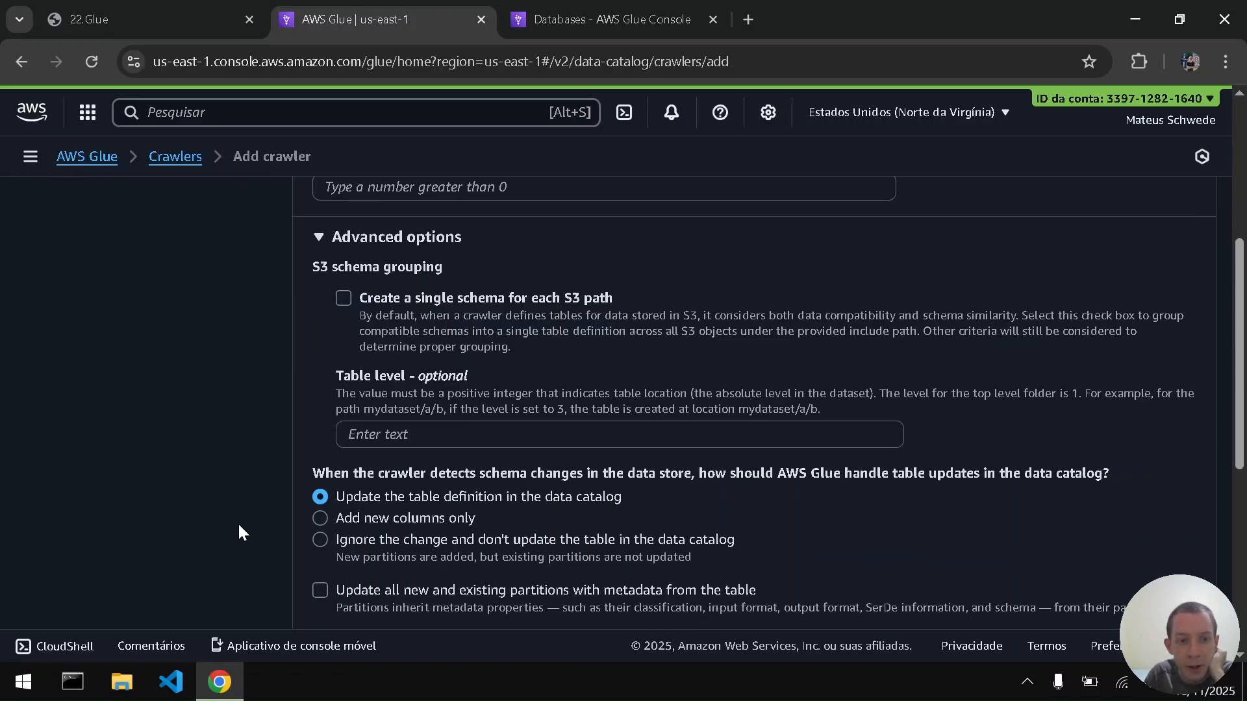
scroll(240, 531, down, 7)
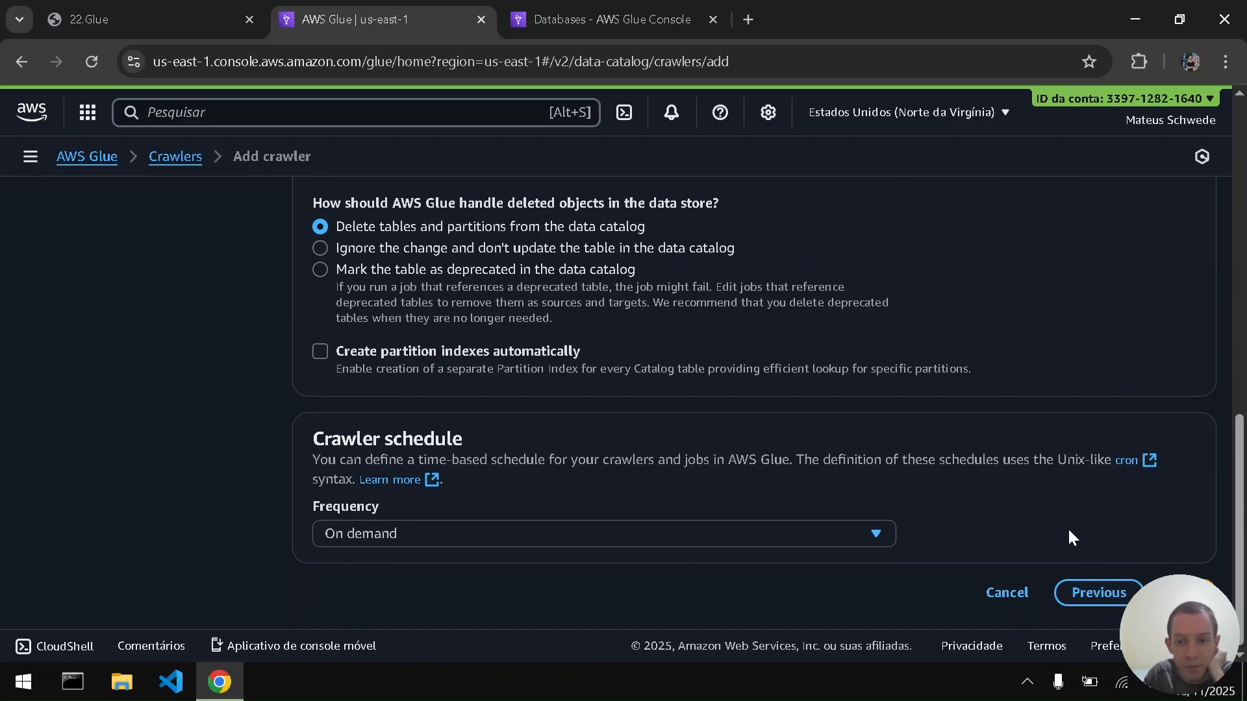
click(1183, 592)
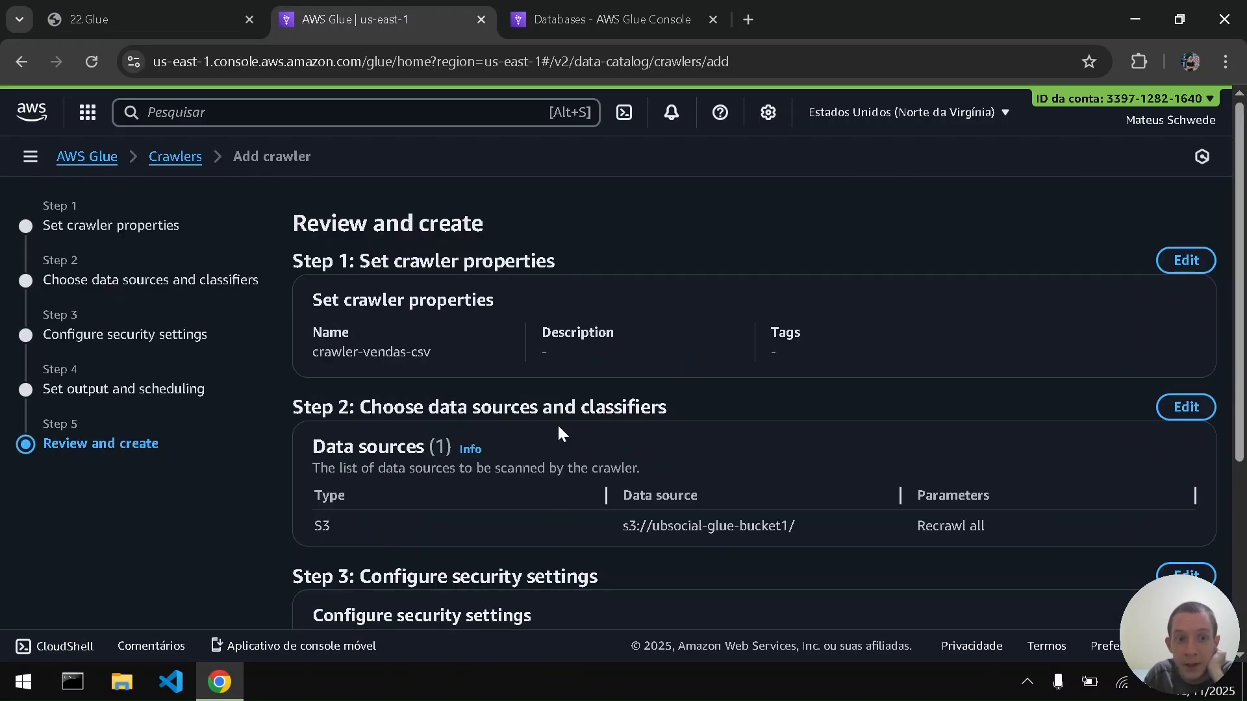
scroll(558, 432, down, 5)
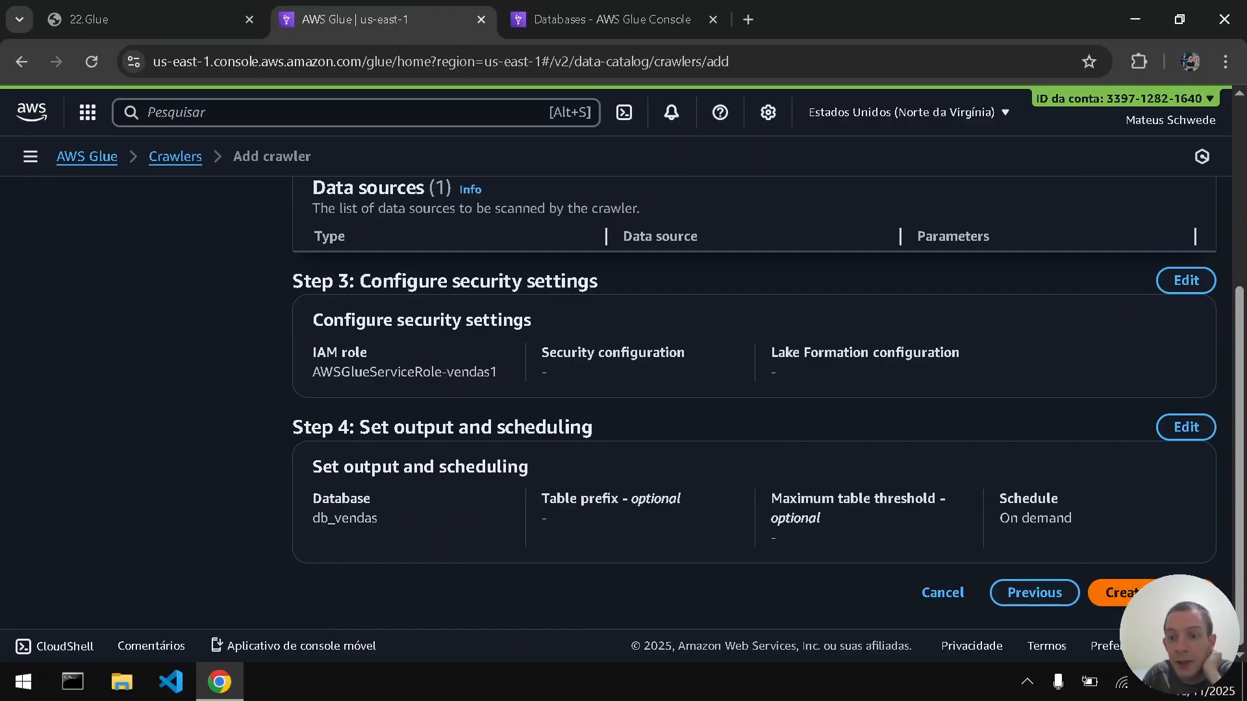
Step: Create the crawler crawler-vendas-csv and check the next instruction in the 22.Glue PDF
click(1137, 593)
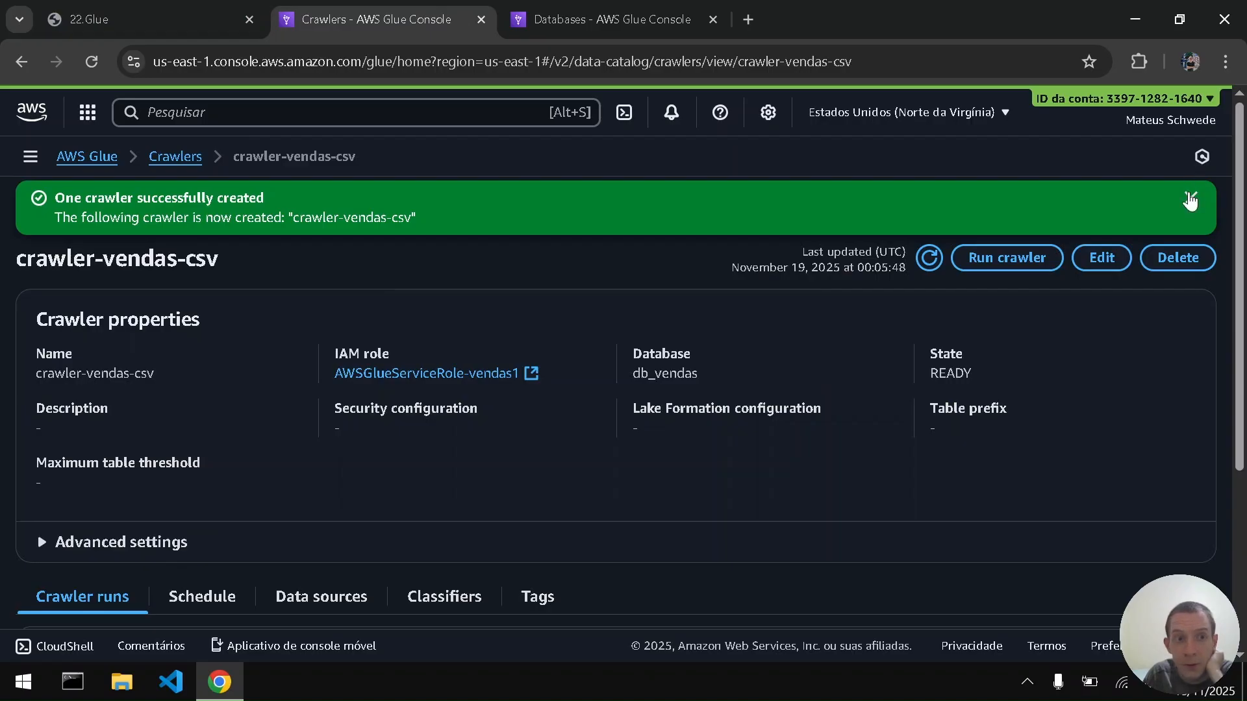
click(1190, 199)
click(100, 4)
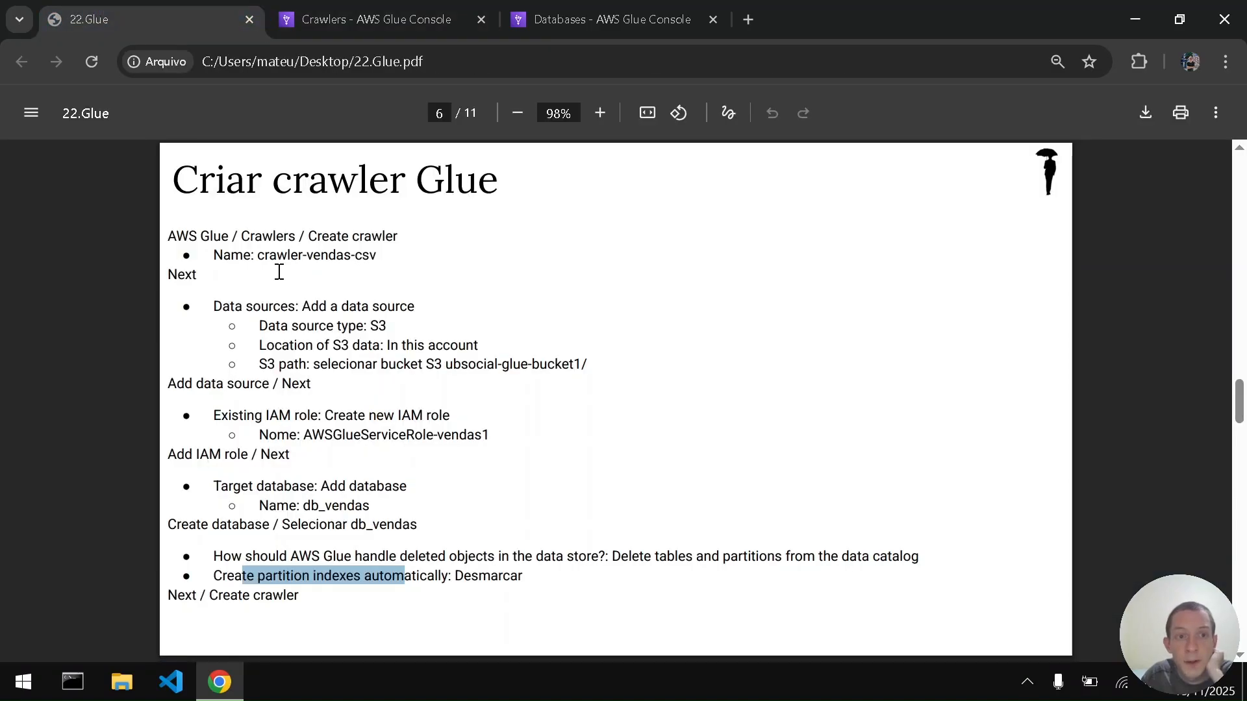
scroll(279, 272, down, 5)
click(314, 5)
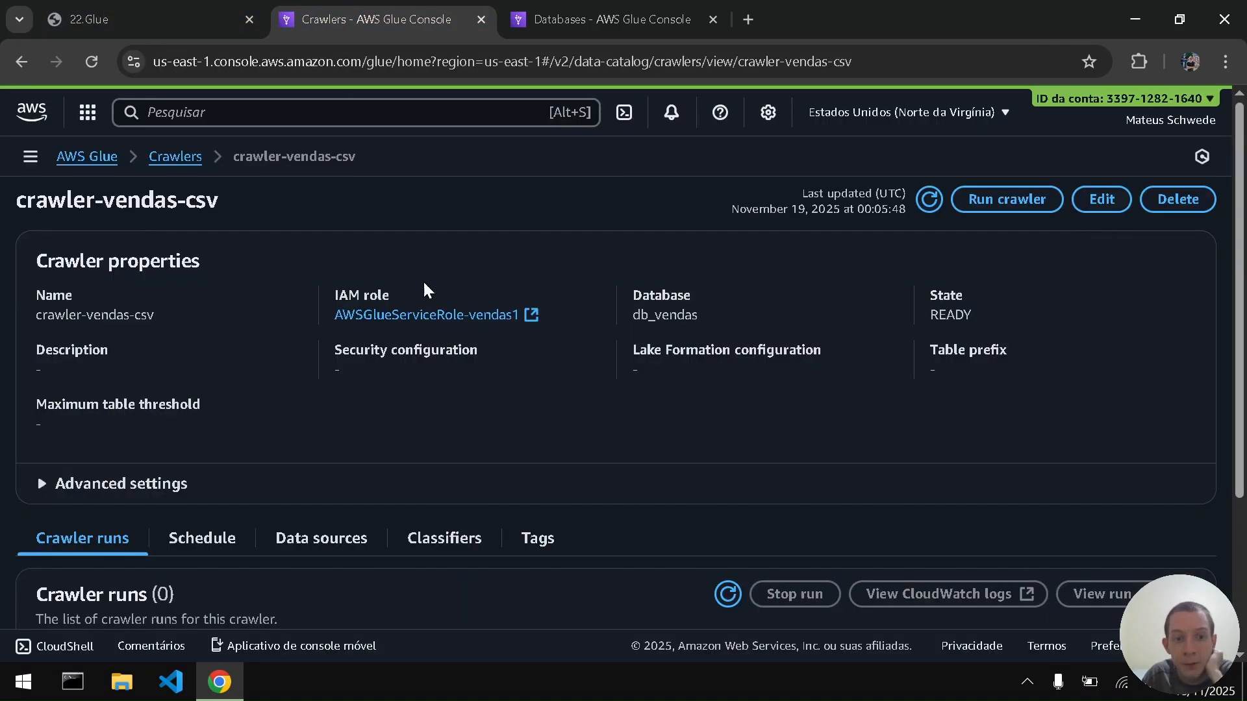
Step: Run the crawler crawler-vendas-csv, refresh its list of runs and check the run's status and table changes
scroll(518, 436, down, 3)
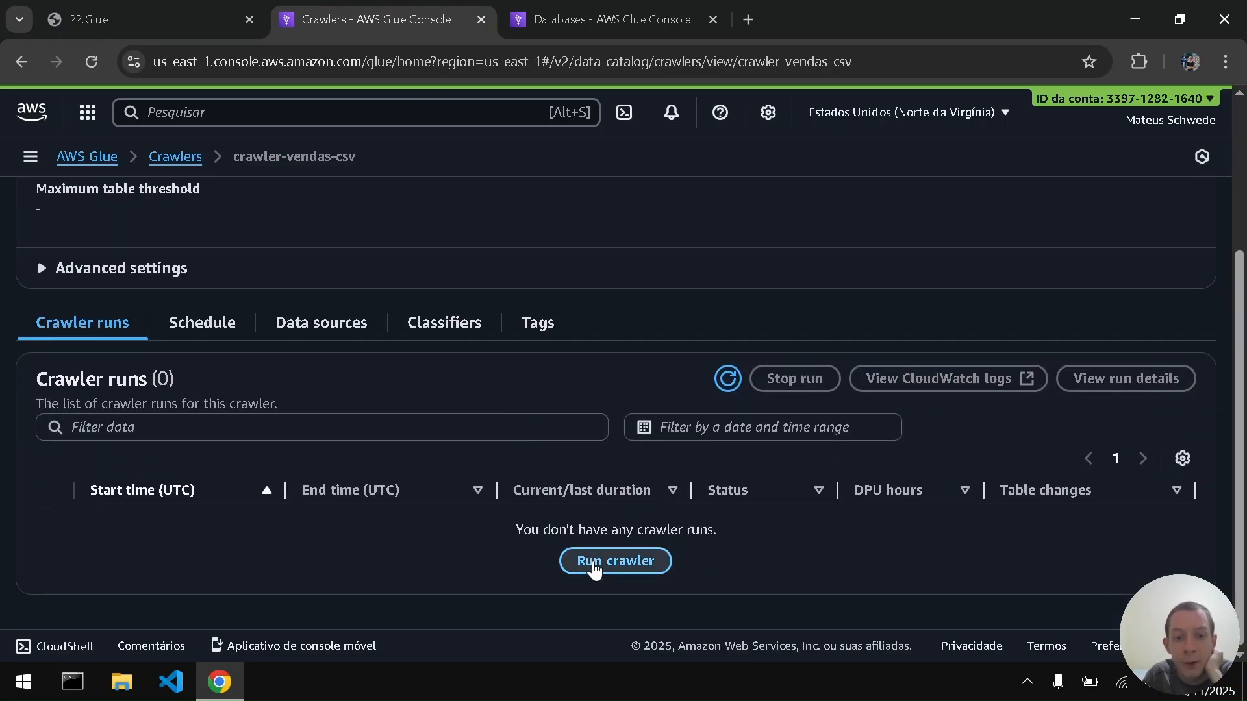
click(594, 566)
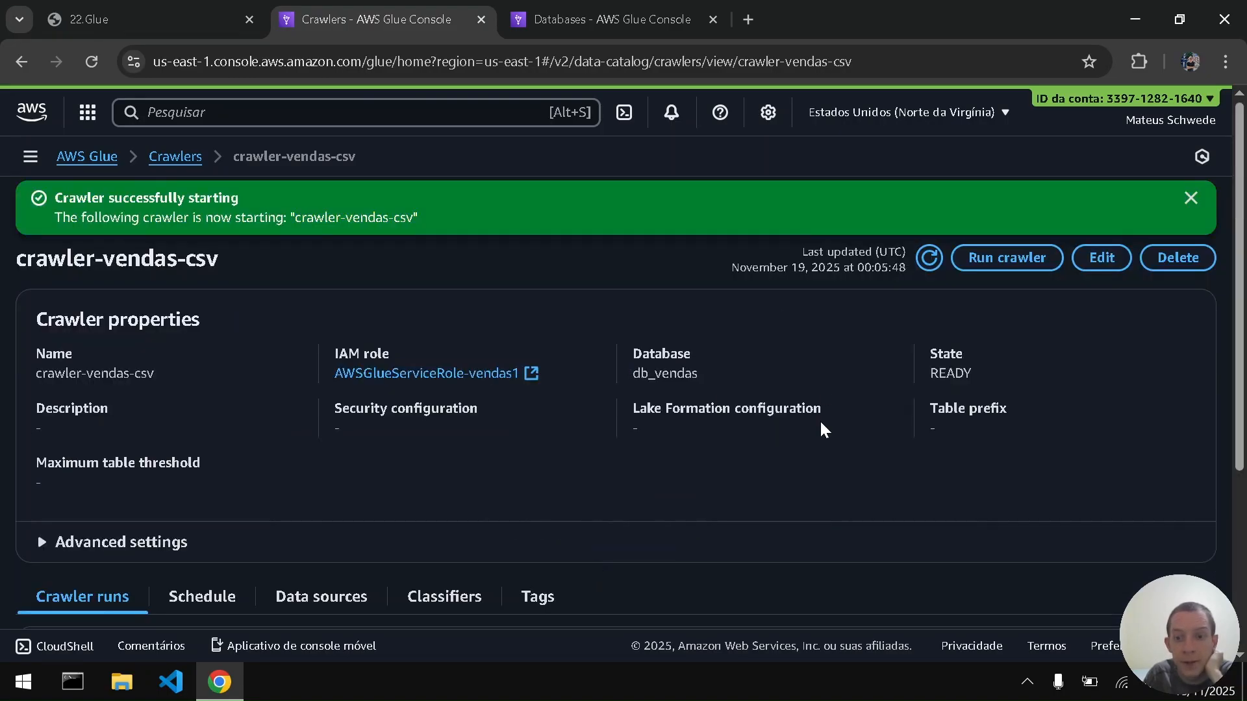
scroll(822, 428, down, 3)
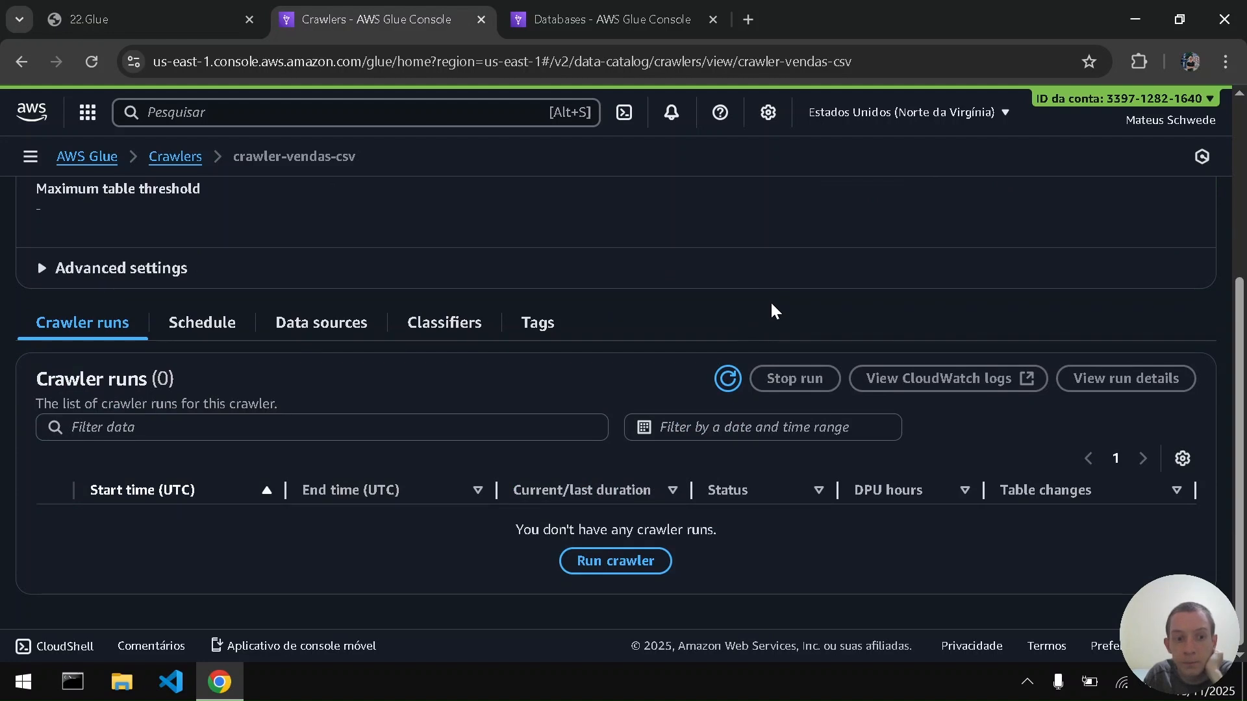
click(727, 379)
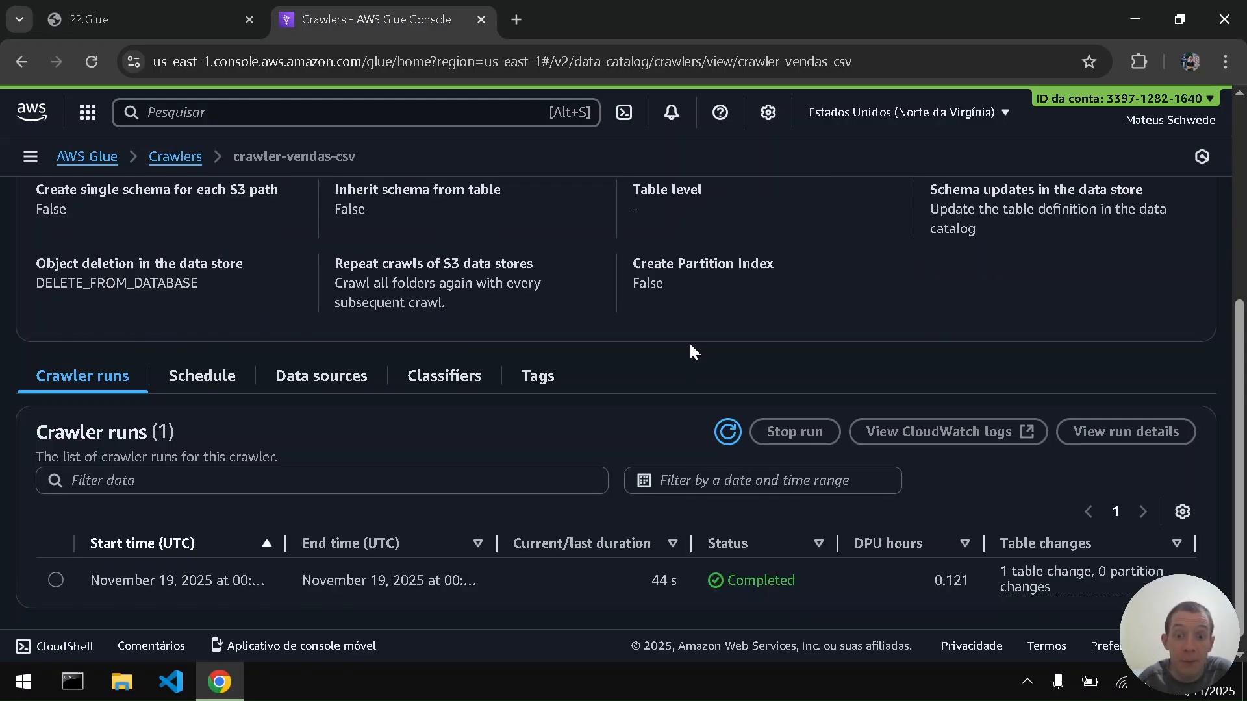
scroll(690, 347, down, 1)
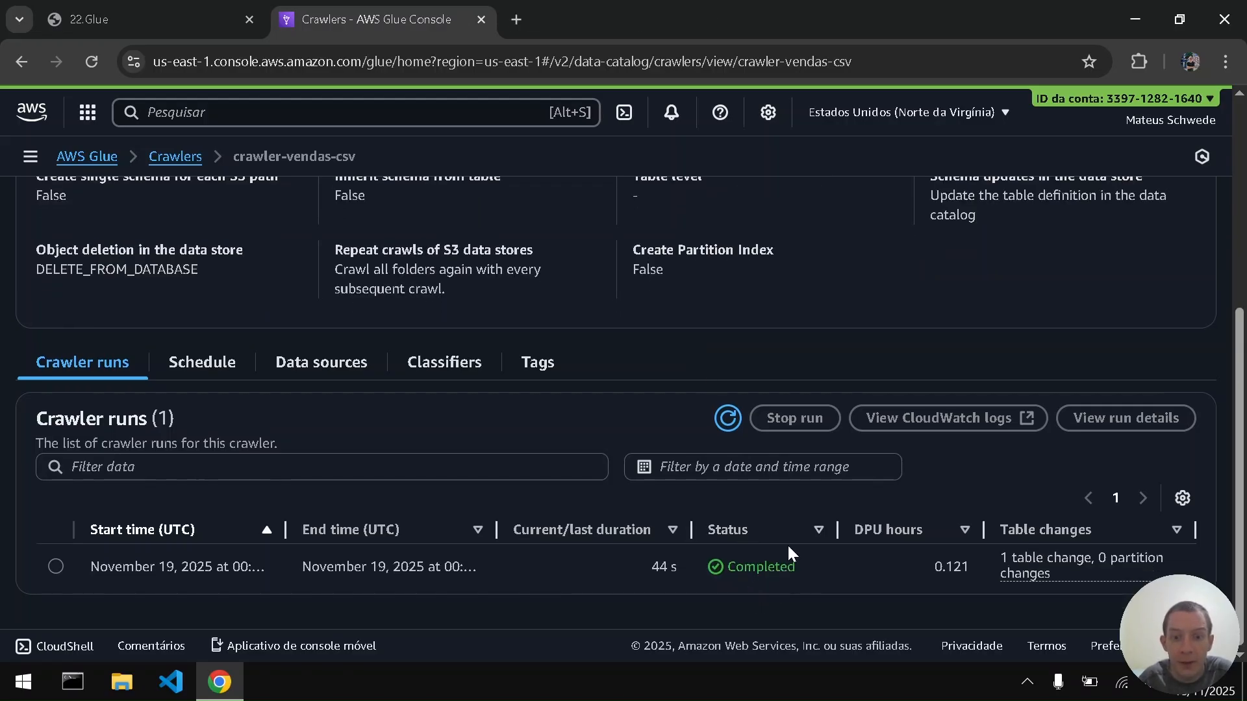
scroll(564, 410, up, 5)
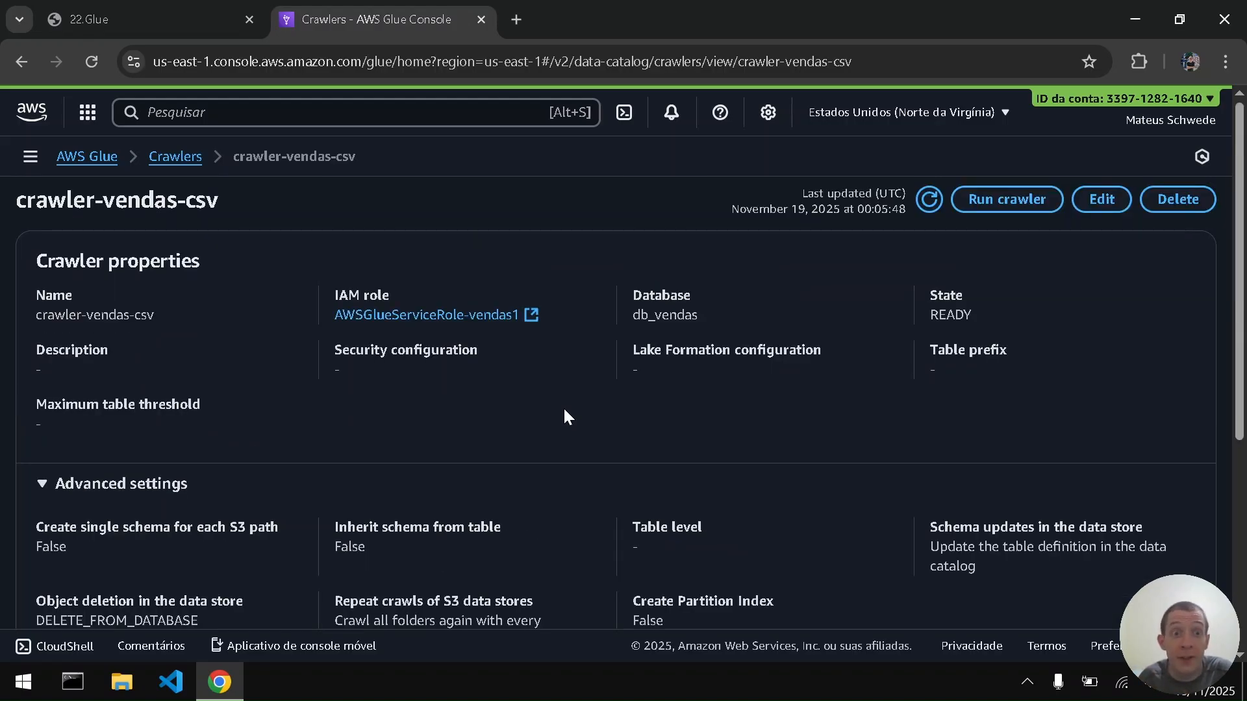
Step: Check the Data Catalog verification page in the 22.Glue PDF, search for glue in AWS and open the refreshed list of Data Catalog tables
key(ctrl+shift+Tab)
key(Right)
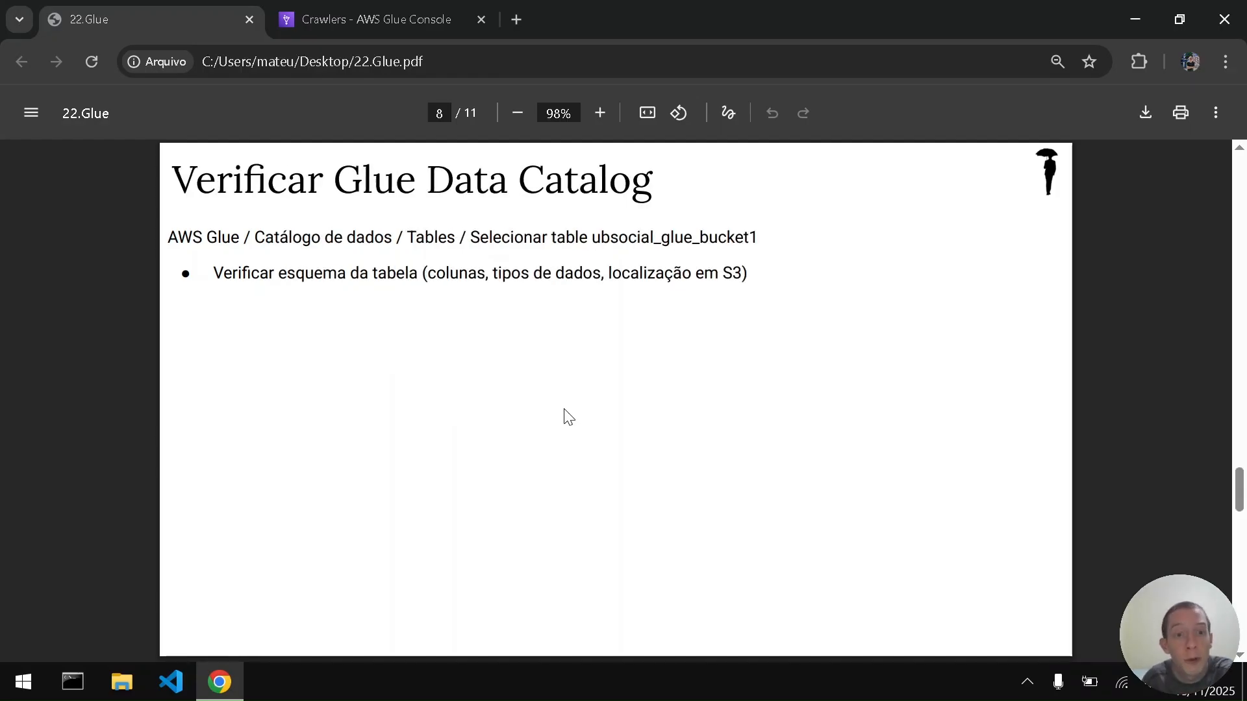
click(373, 8)
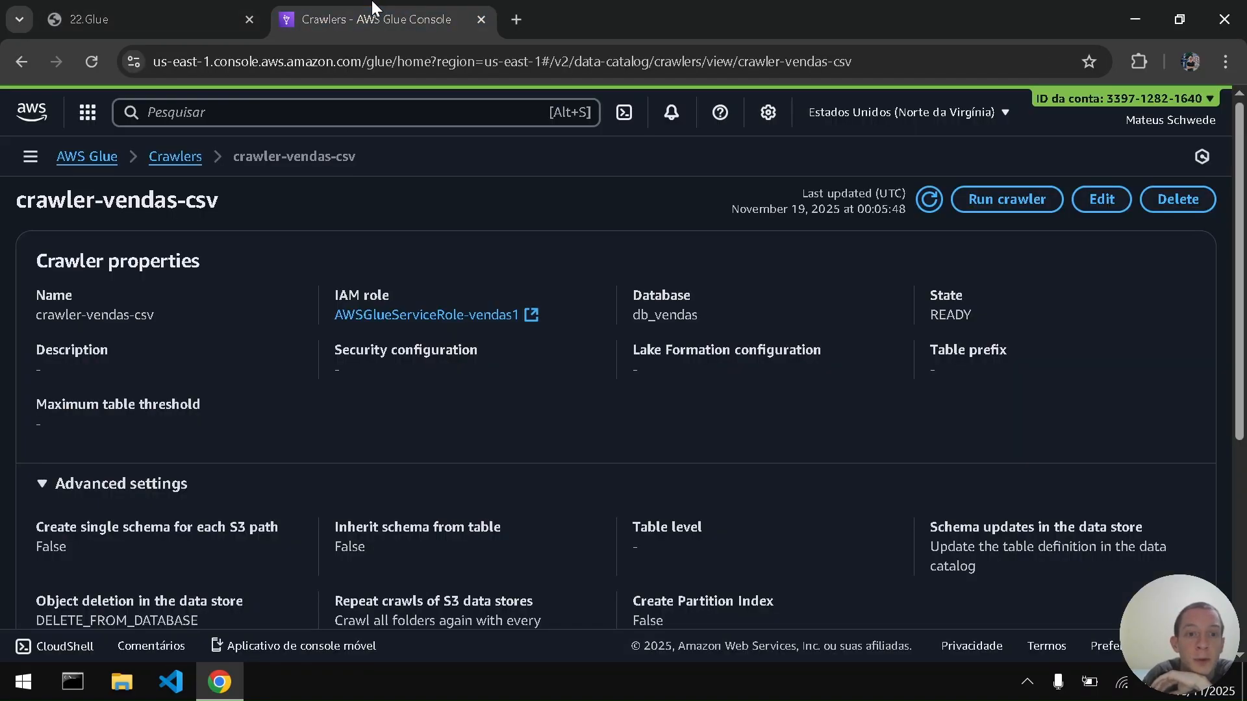
click(366, 112)
text(glue)
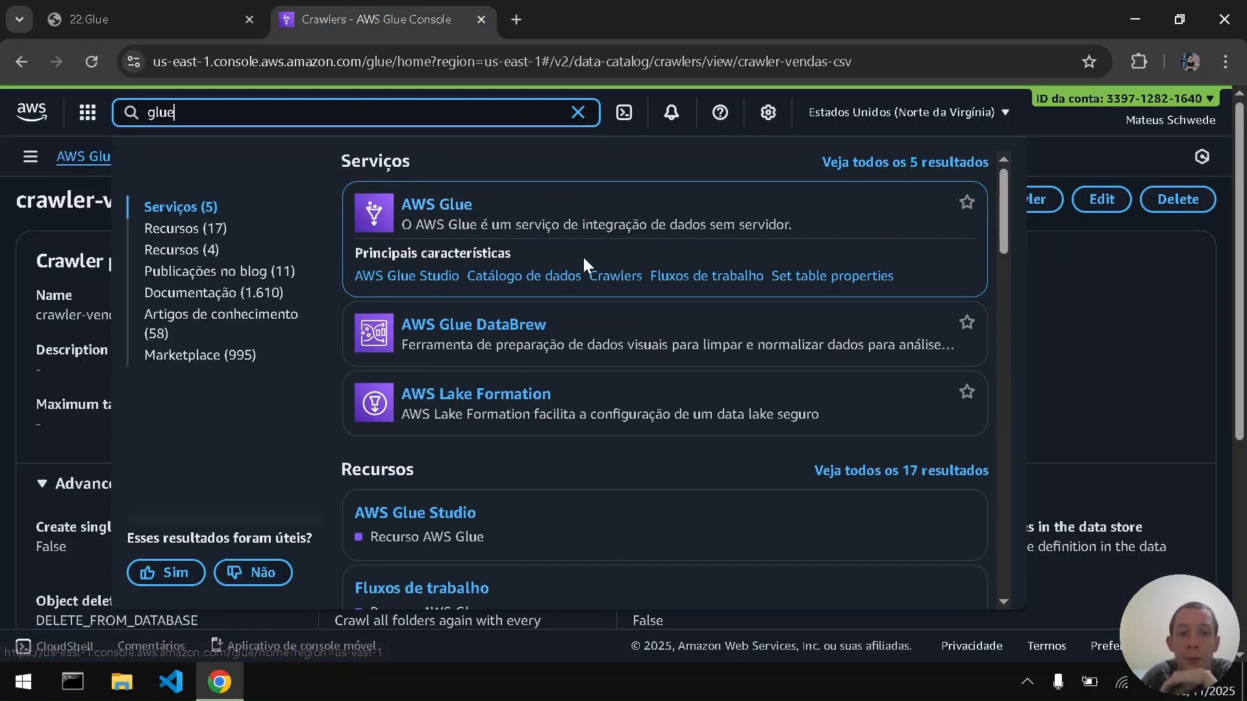
click(533, 275)
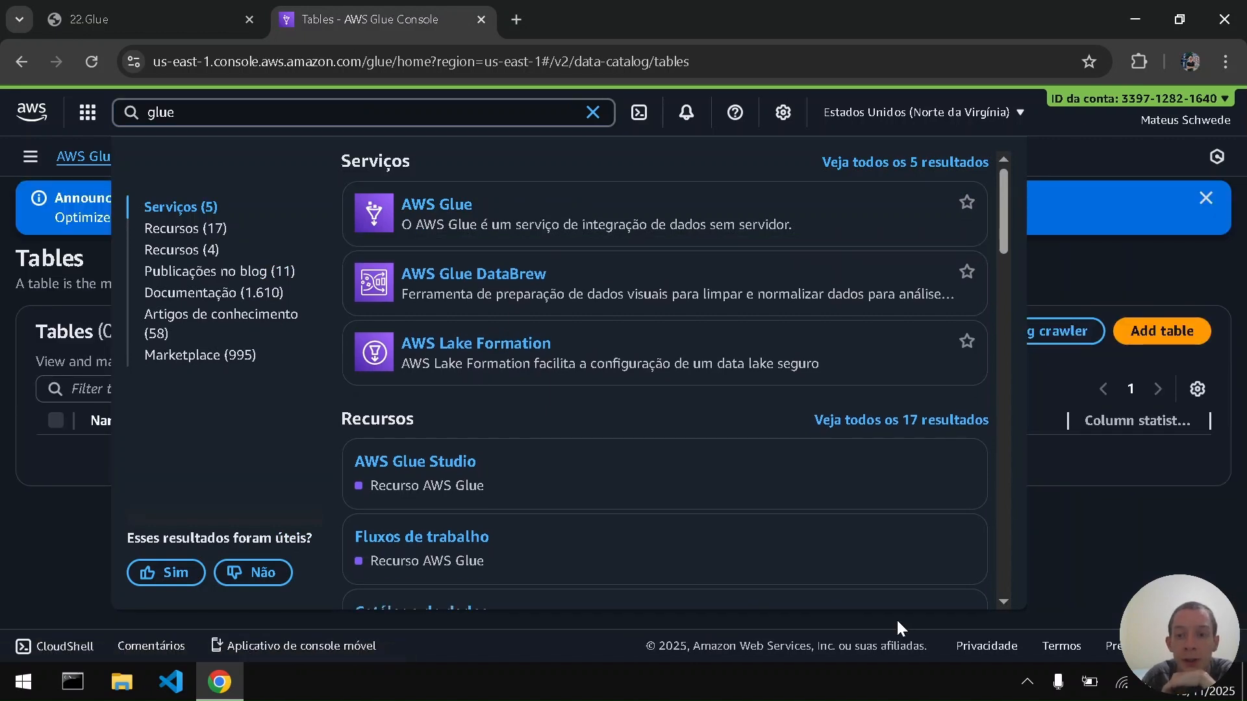
click(1097, 560)
click(804, 332)
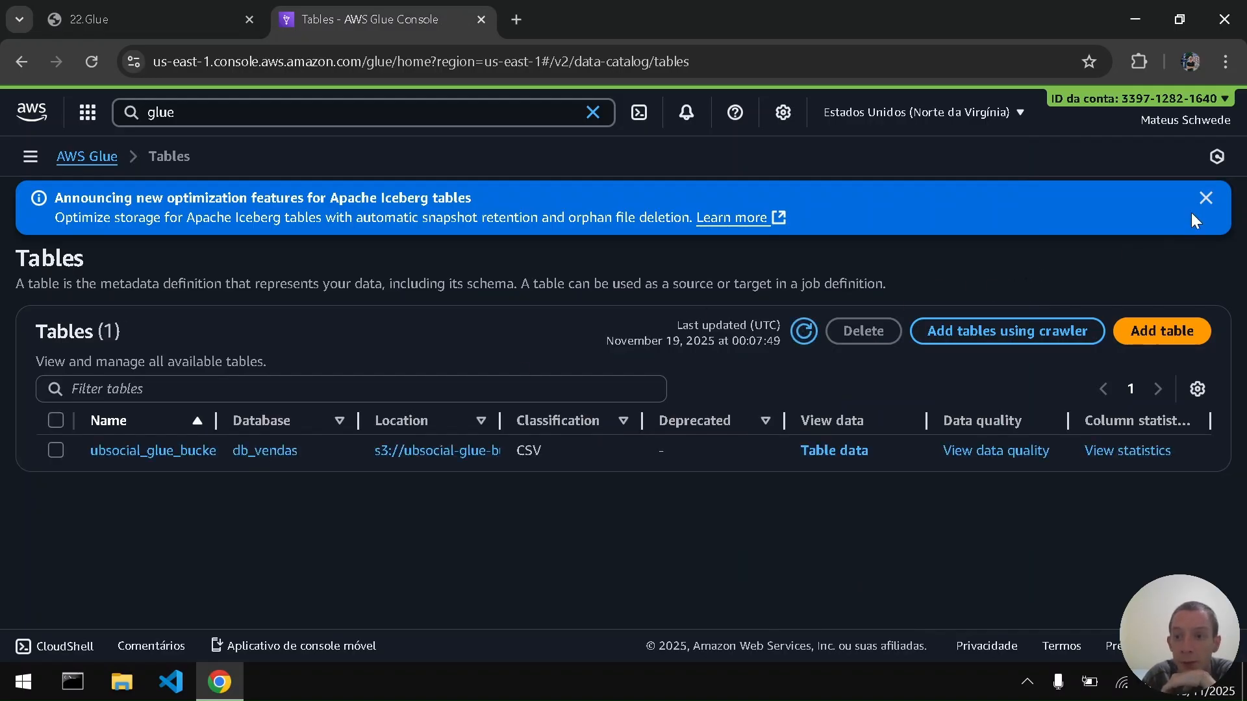
Step: Dismiss the announcements above the tables list and open the ubsocial_glue_bucket1 table
click(1207, 200)
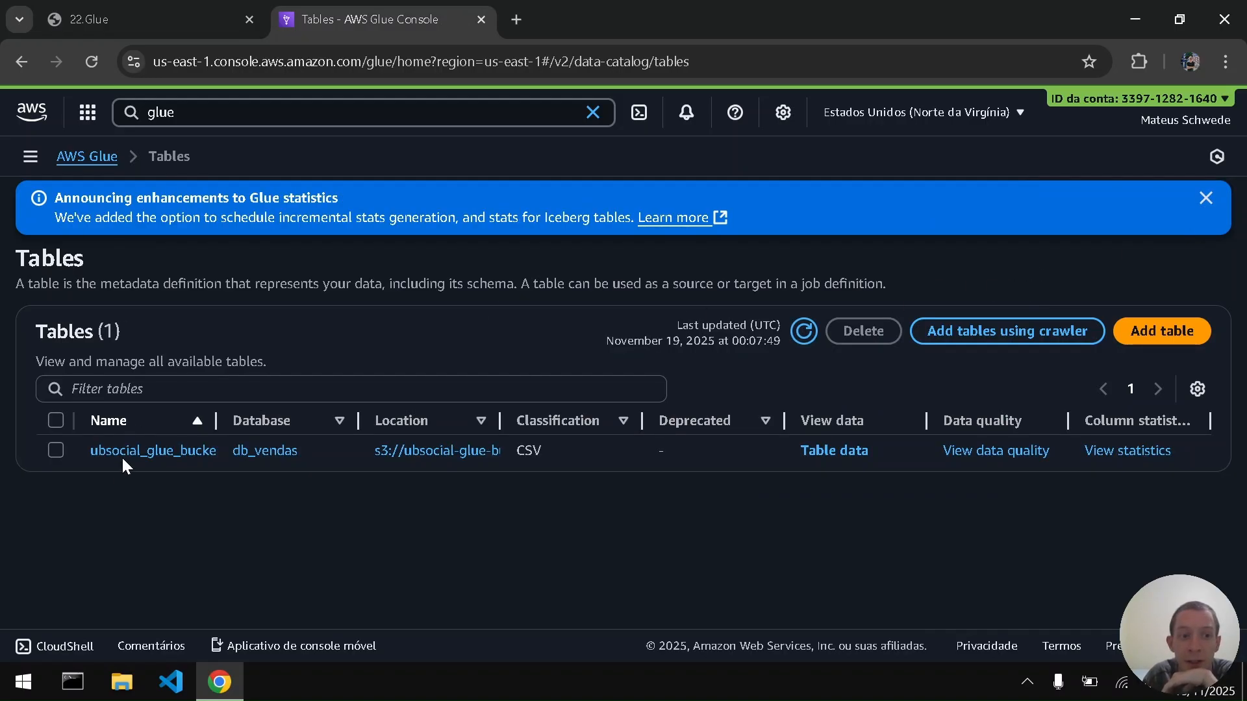
click(1207, 199)
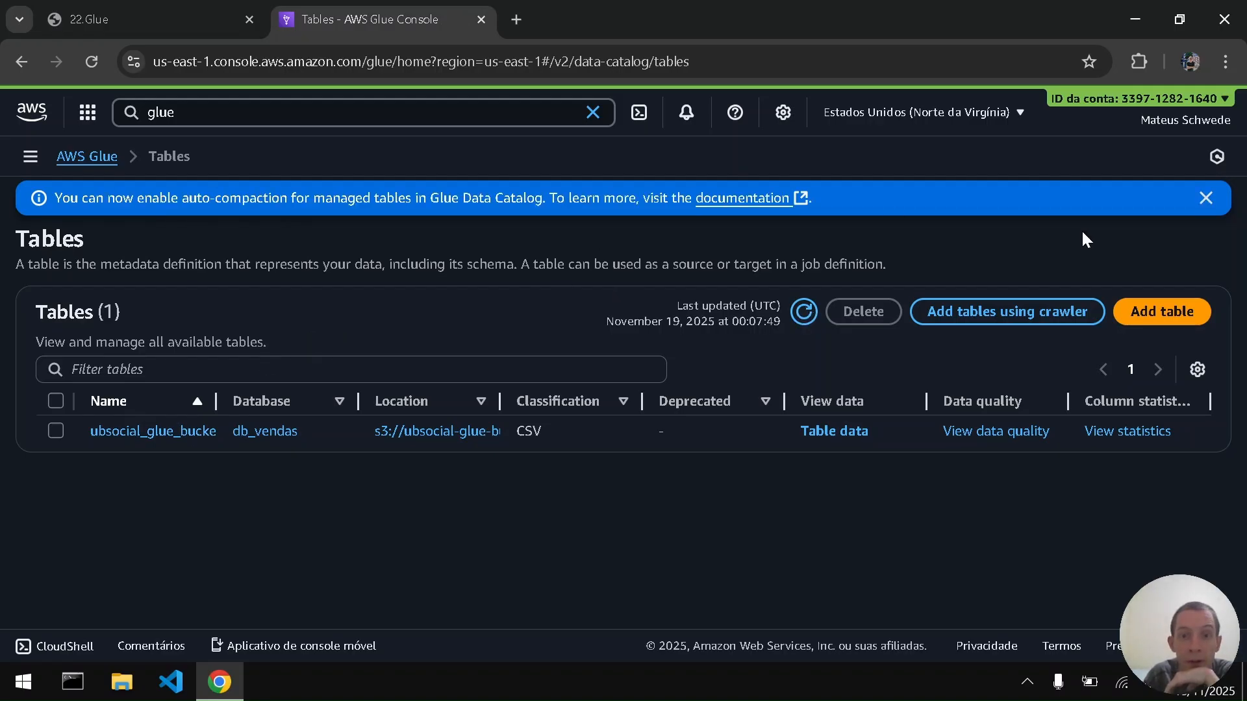
click(1207, 199)
click(1207, 198)
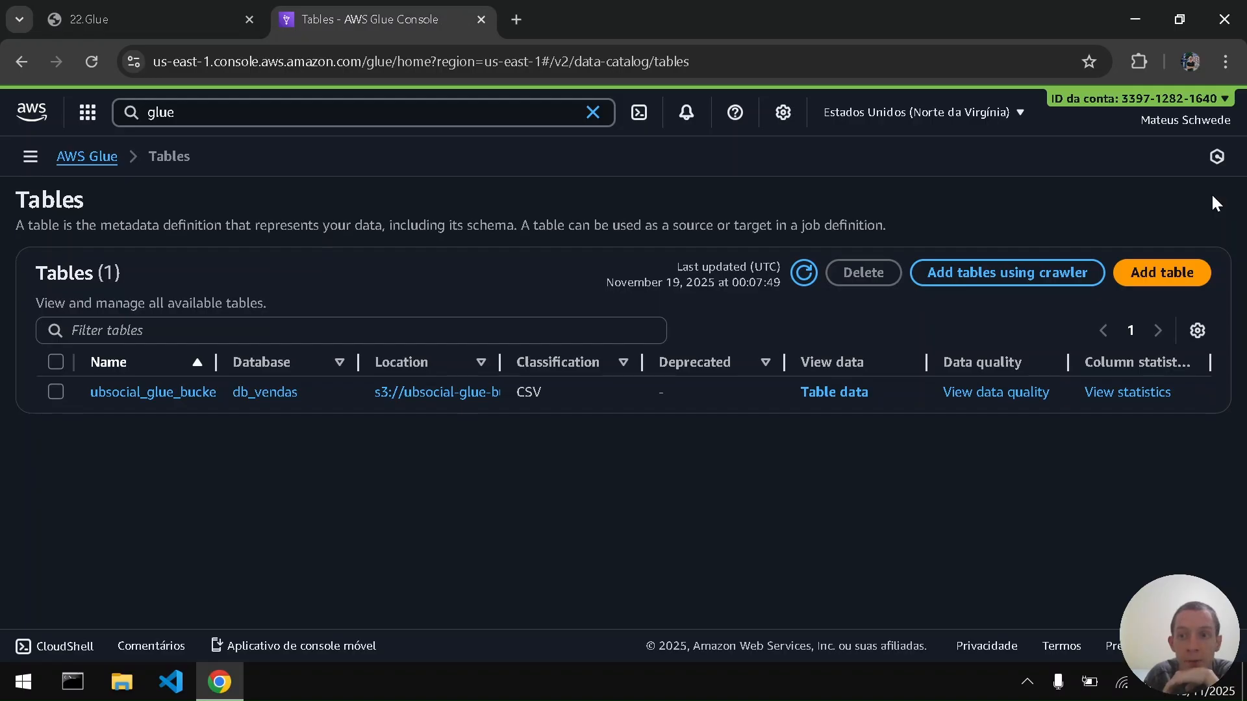
click(143, 404)
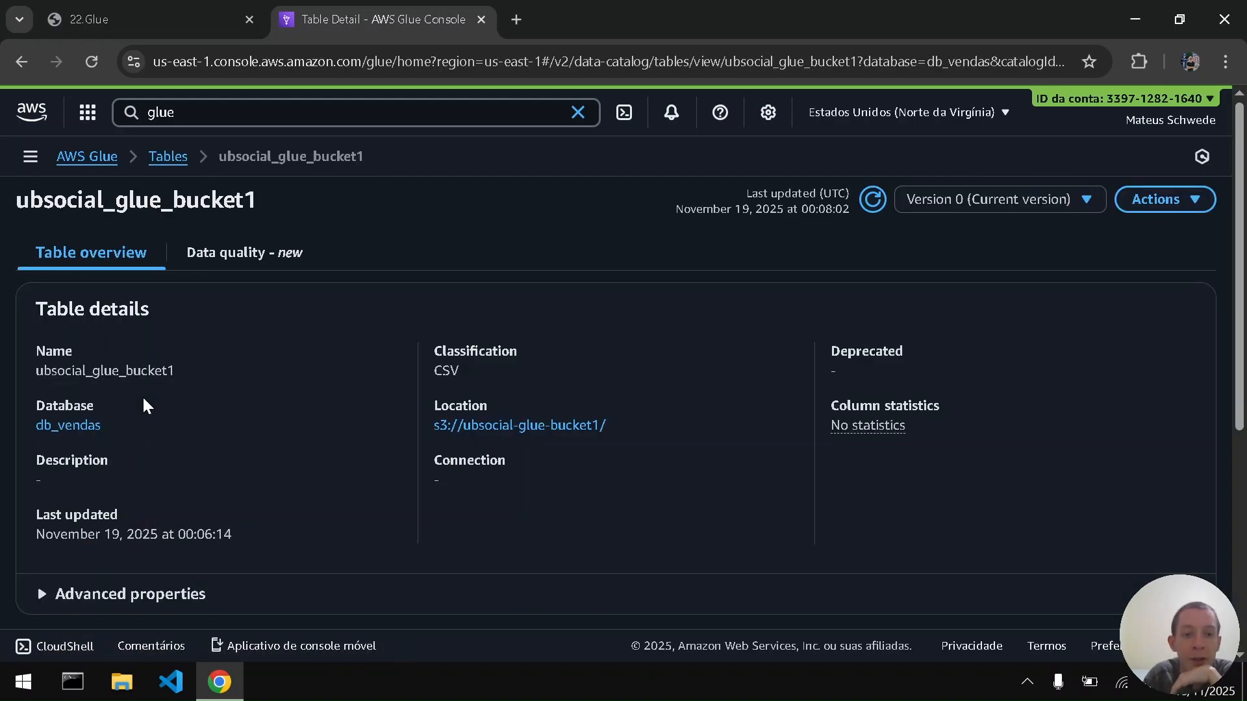
Step: Open the table's S3 location s3://ubsocial-glue-bucket1/, check the objects stored in it and return to the table details
scroll(667, 283, down, 1)
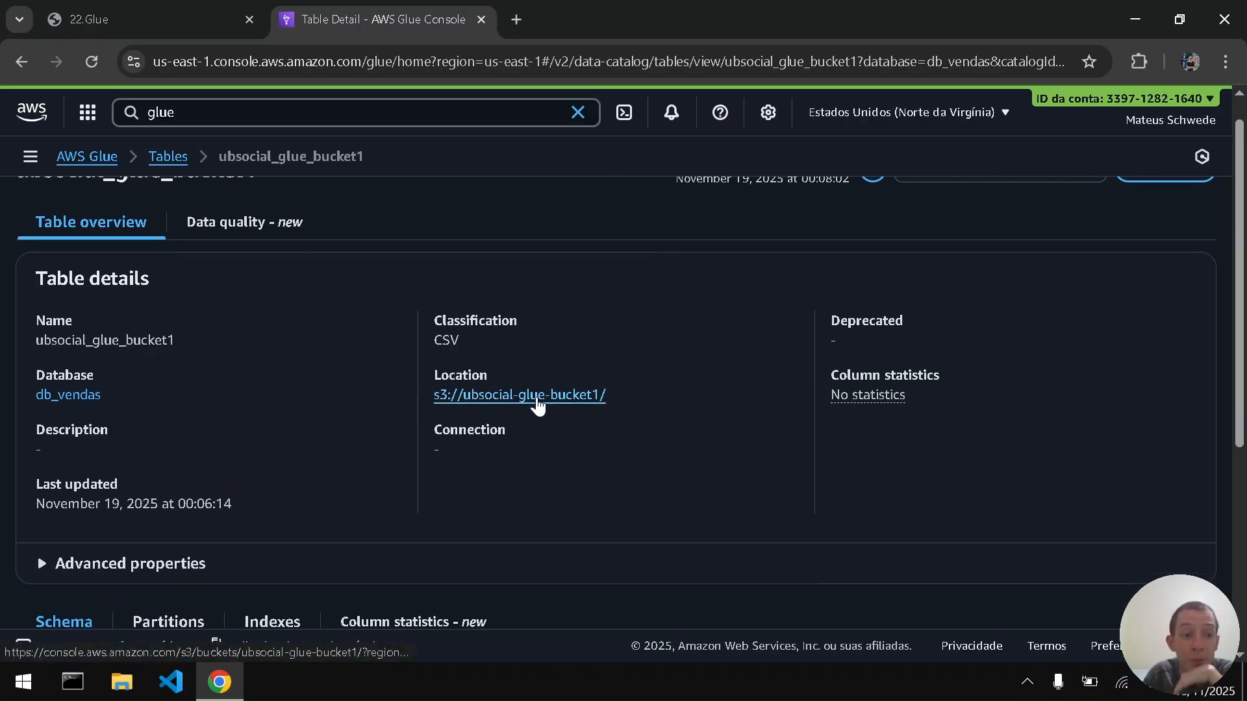
click(536, 404)
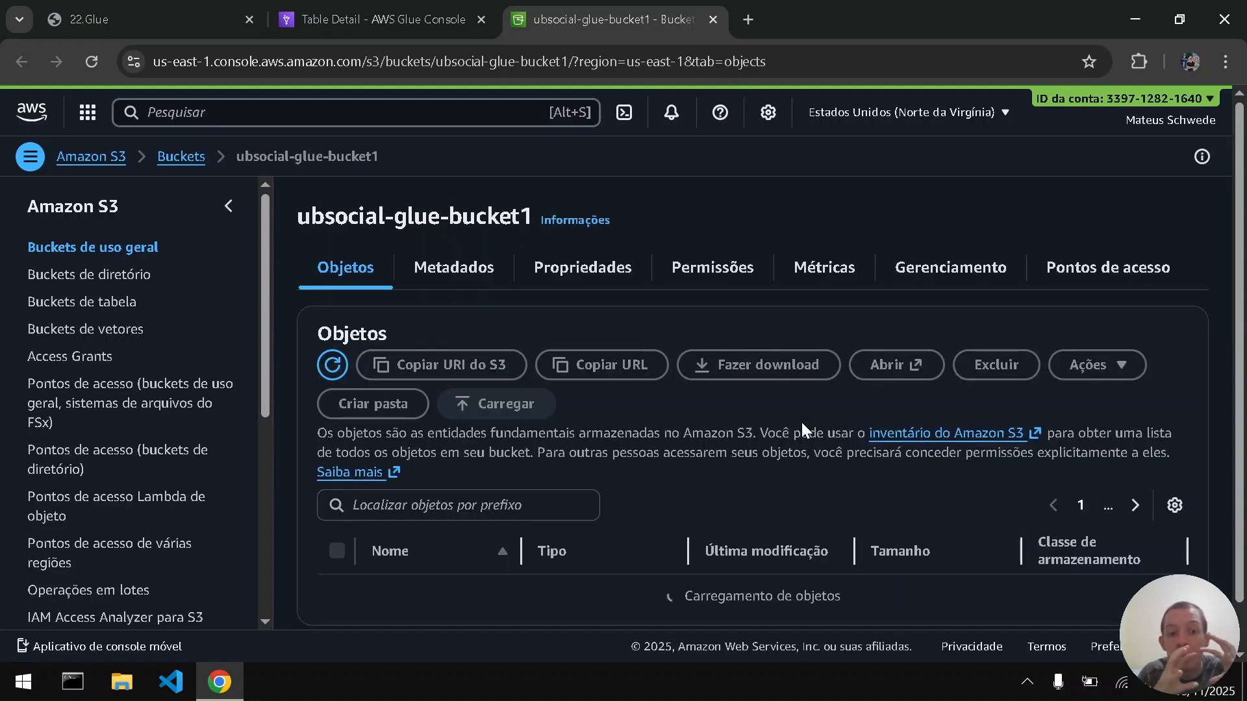
scroll(803, 423, down, 1)
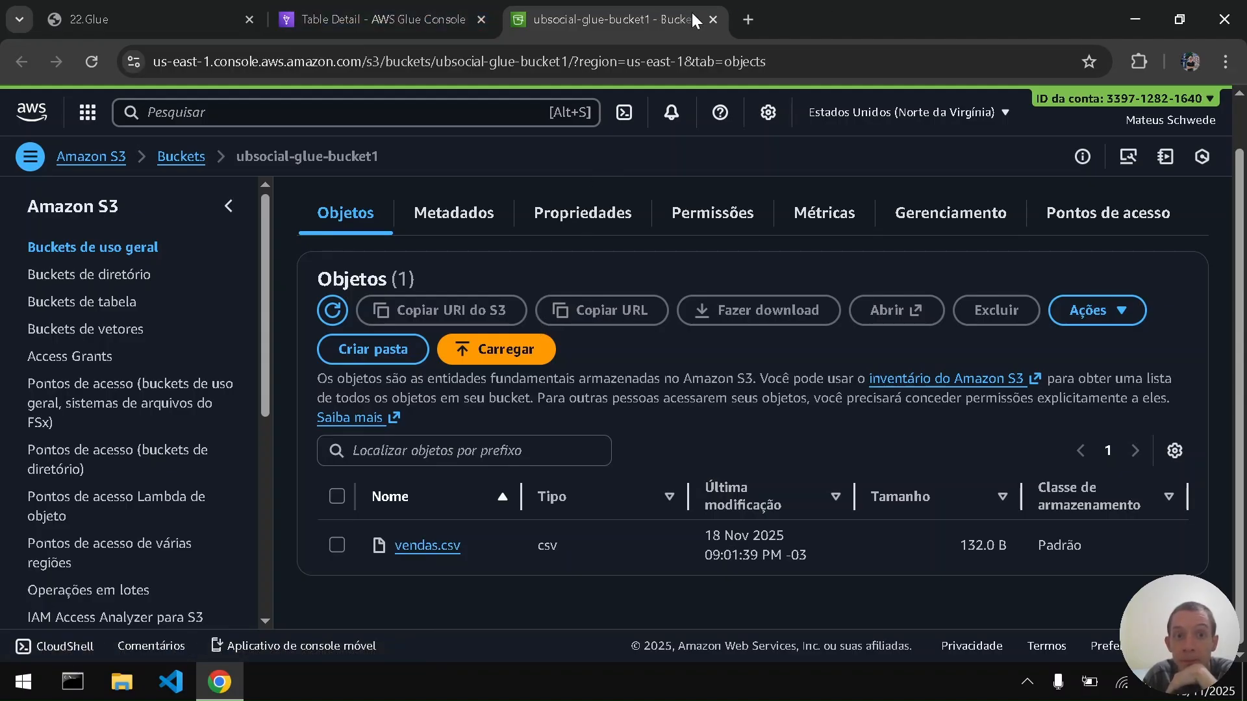
click(396, 5)
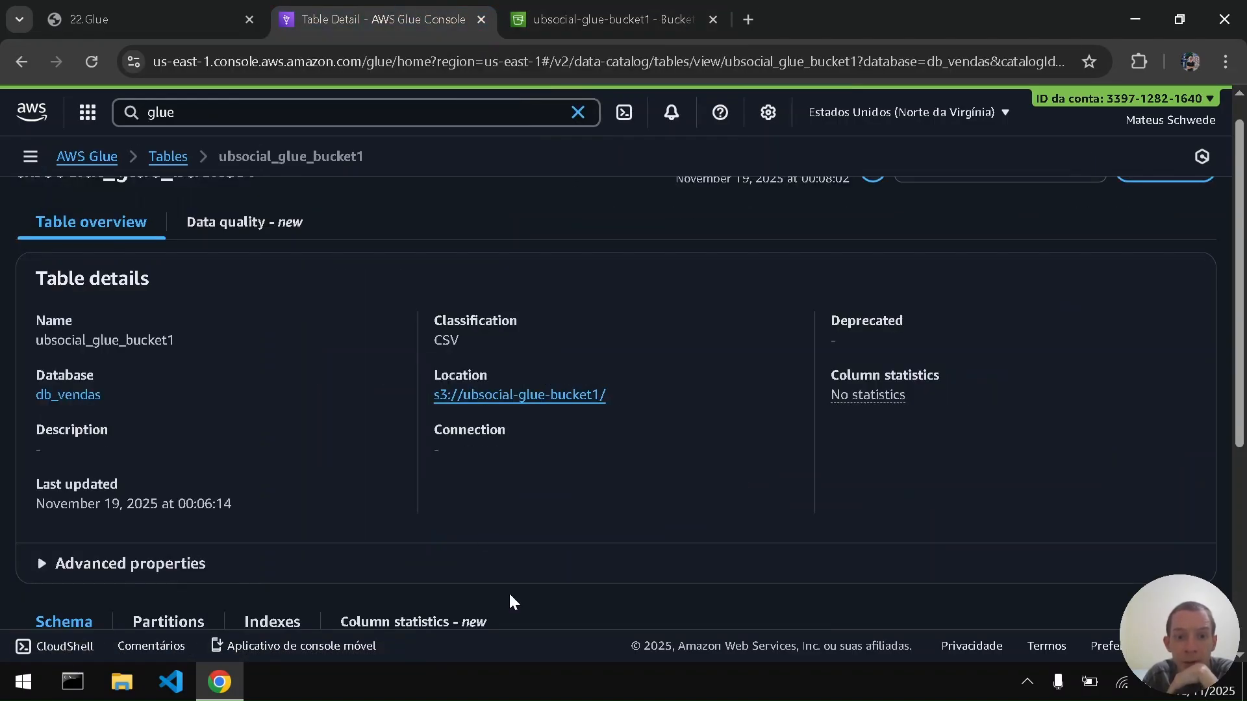
Step: Examine the column names and data types in the schema of the ubsocial_glue_bucket1 table
scroll(758, 524, down, 5)
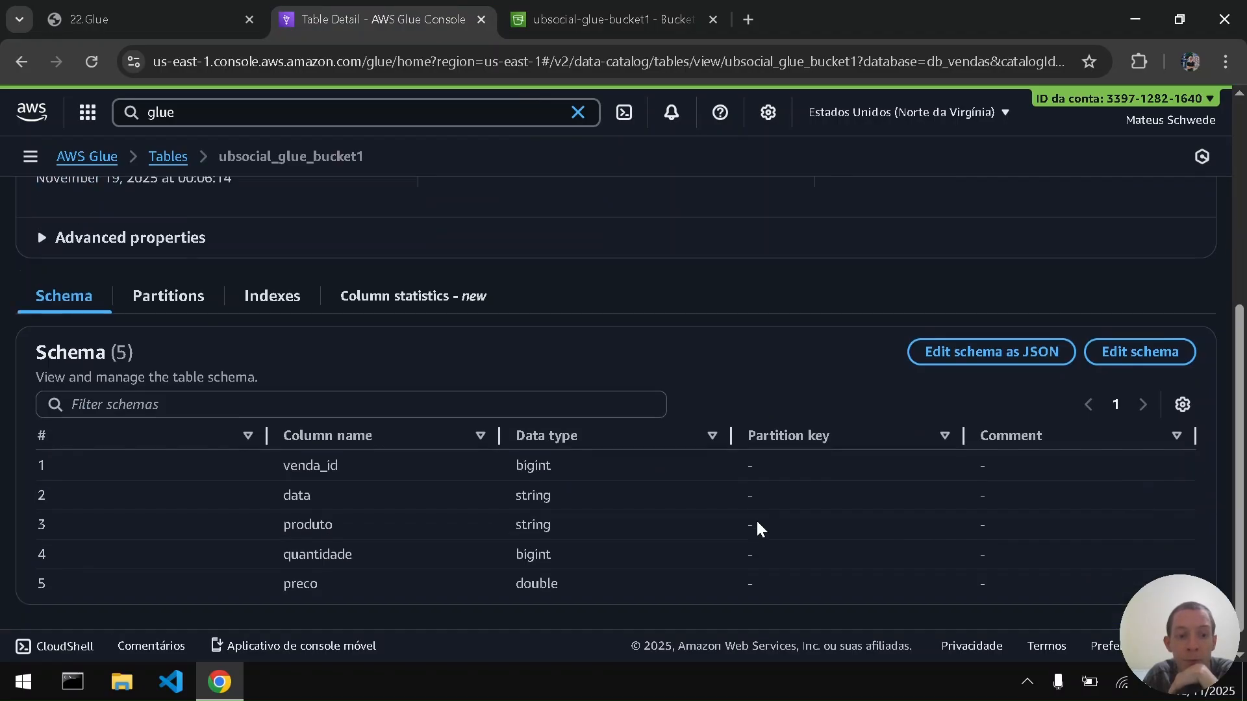
scroll(756, 520, down, 1)
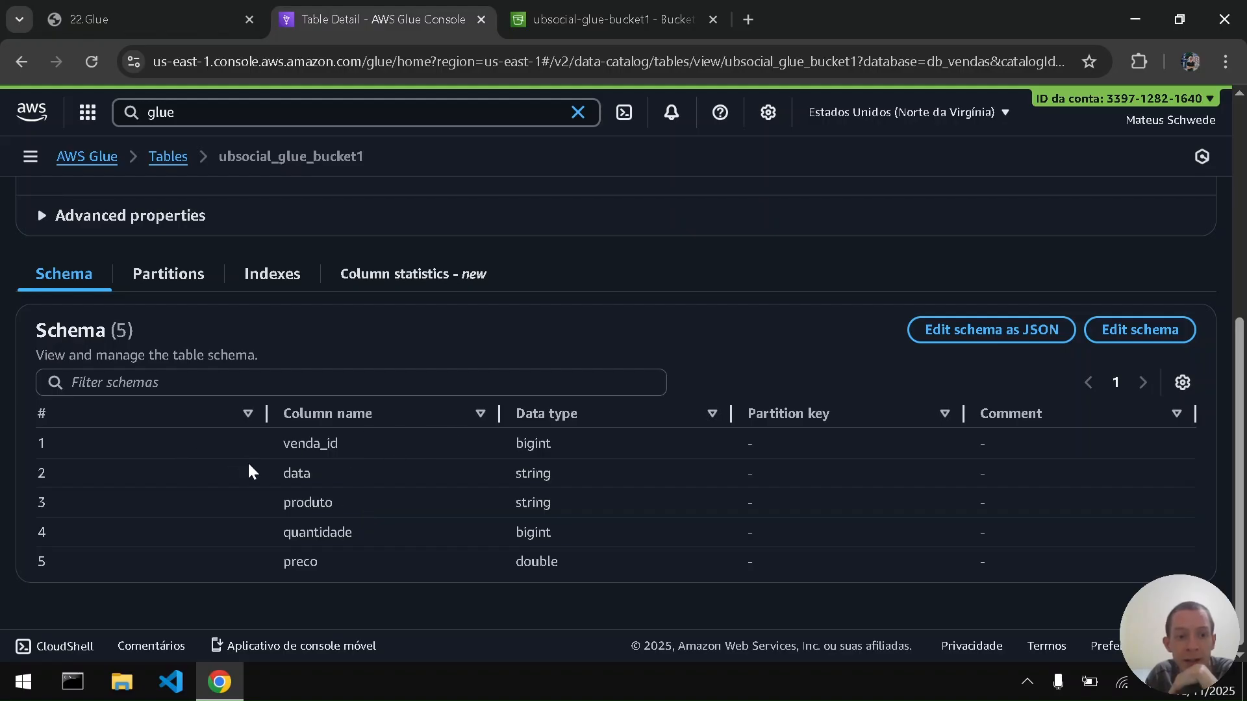
drag(429, 477, 554, 470)
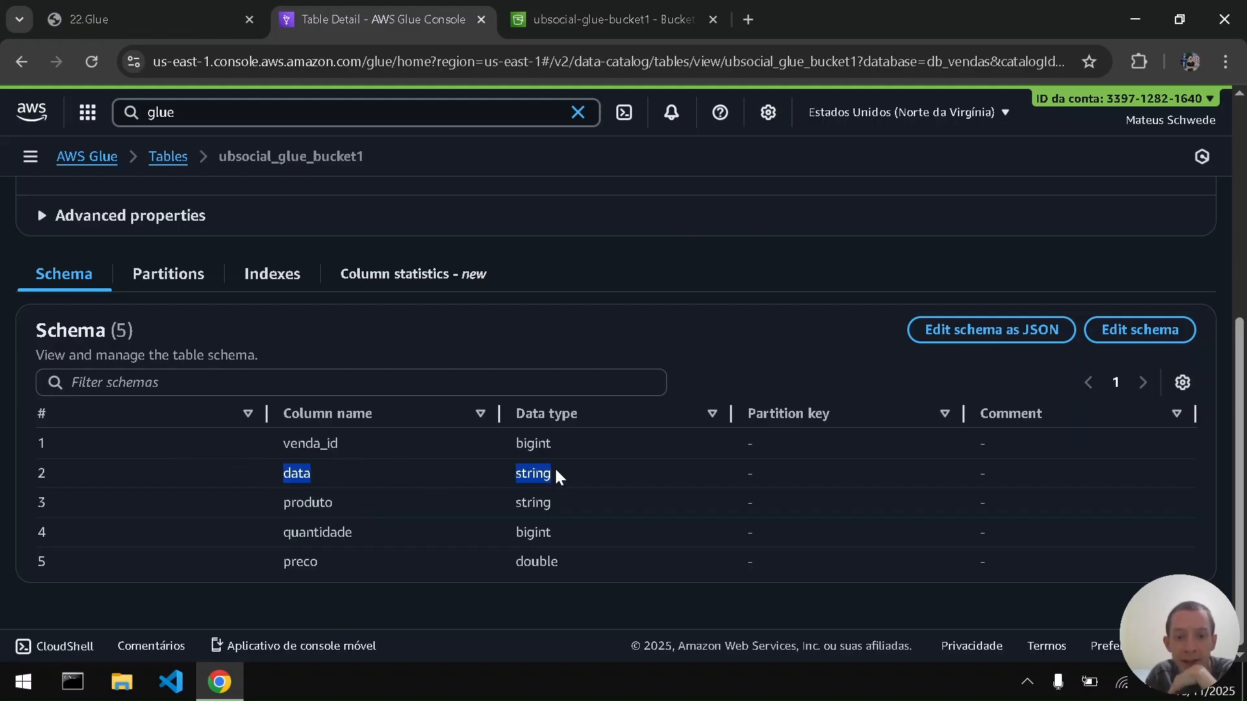
click(556, 470)
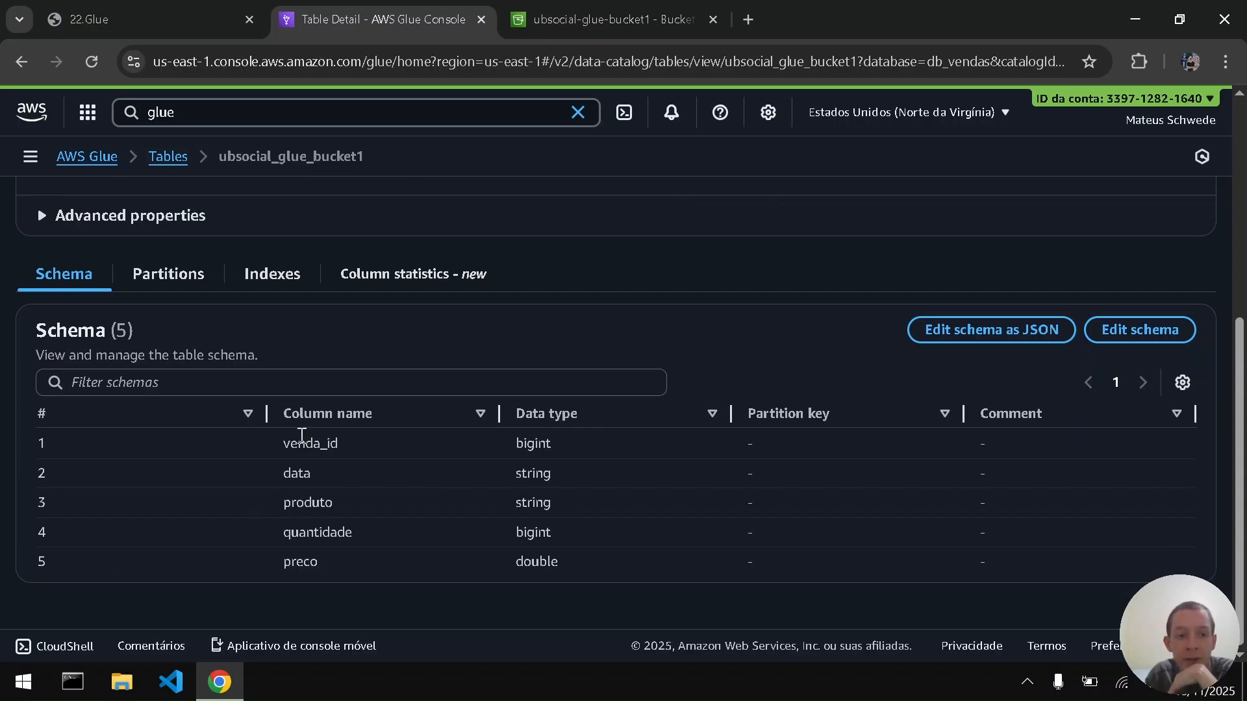
drag(289, 443, 295, 549)
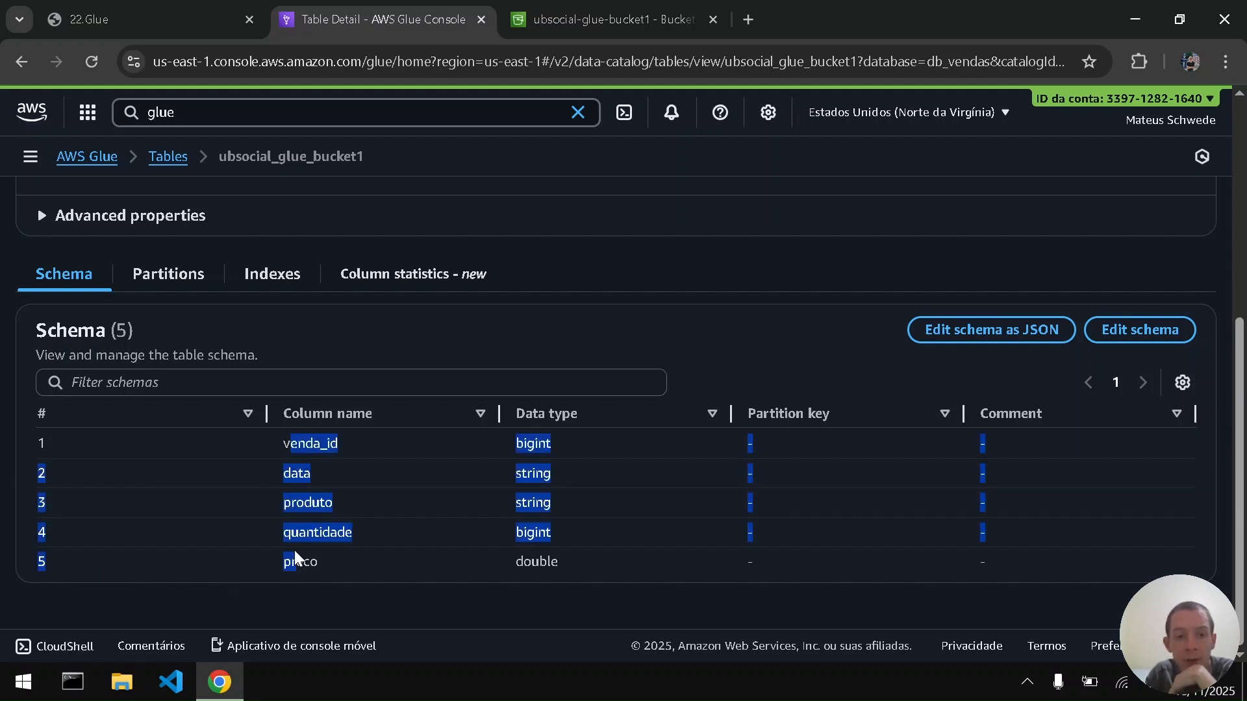
click(294, 557)
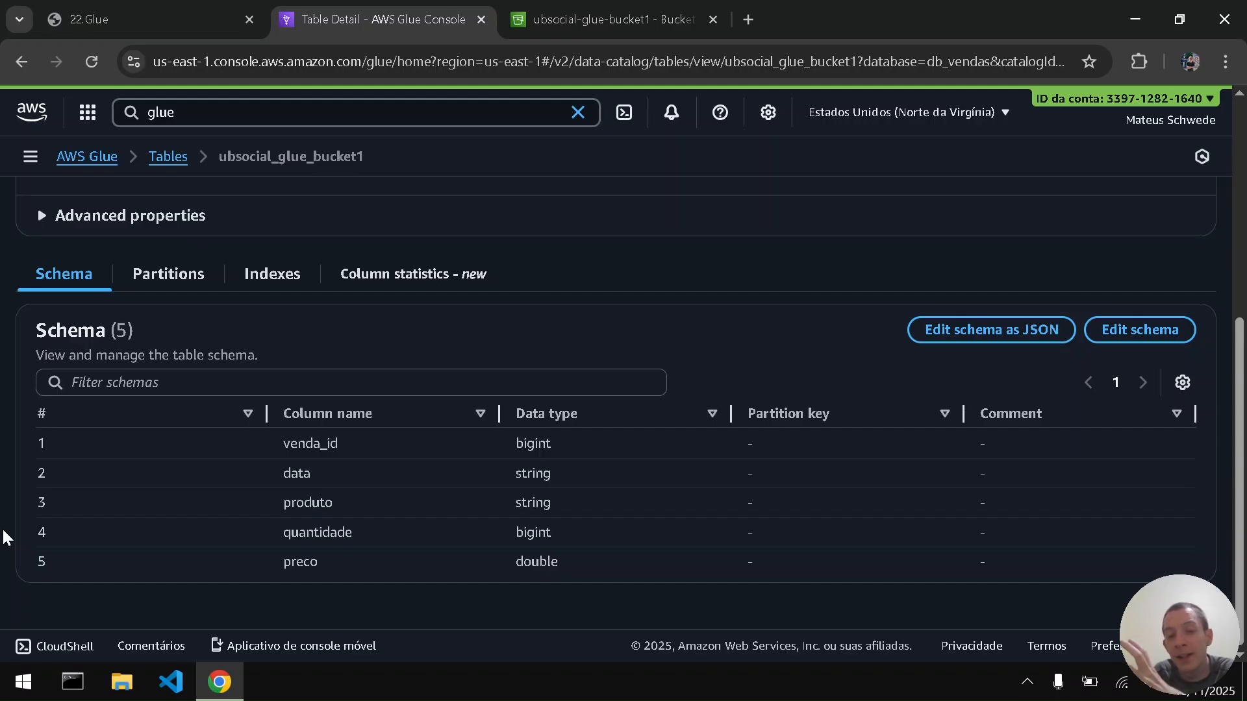
scroll(3, 538, up, 5)
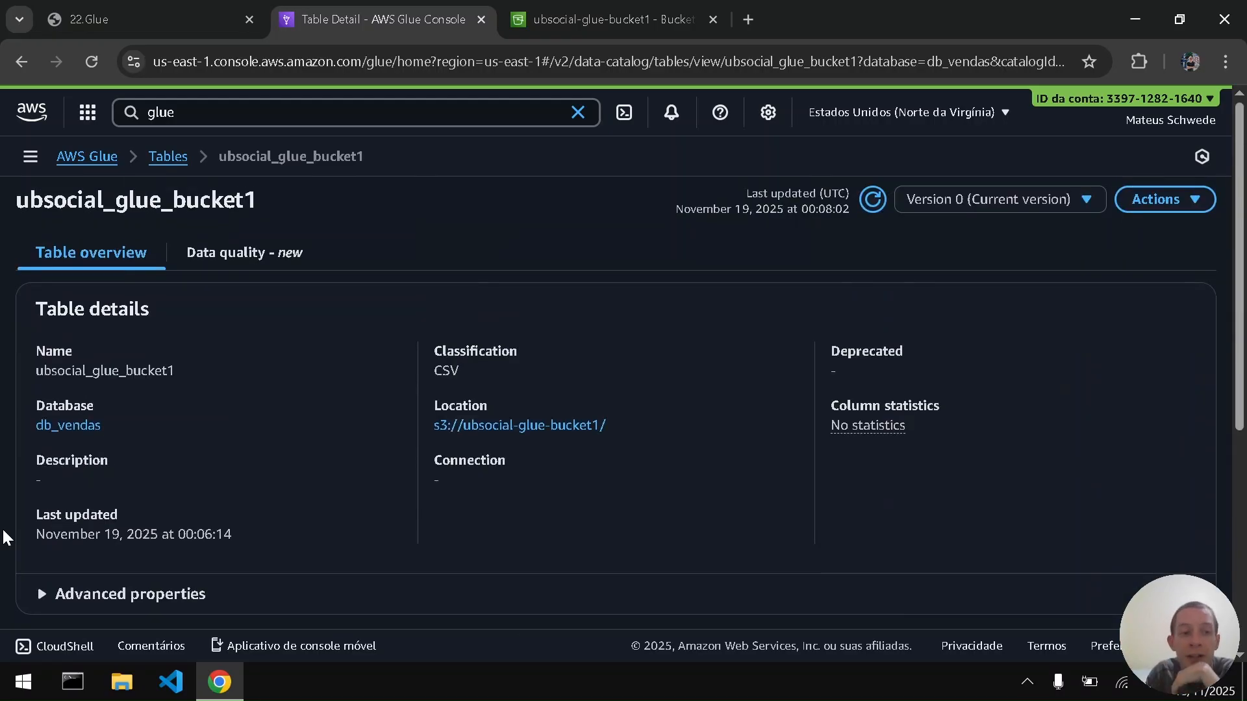
Step: Read the Athena query page in the 22.Glue PDF, search AWS for athena and open its SQL query editor
click(135, 12)
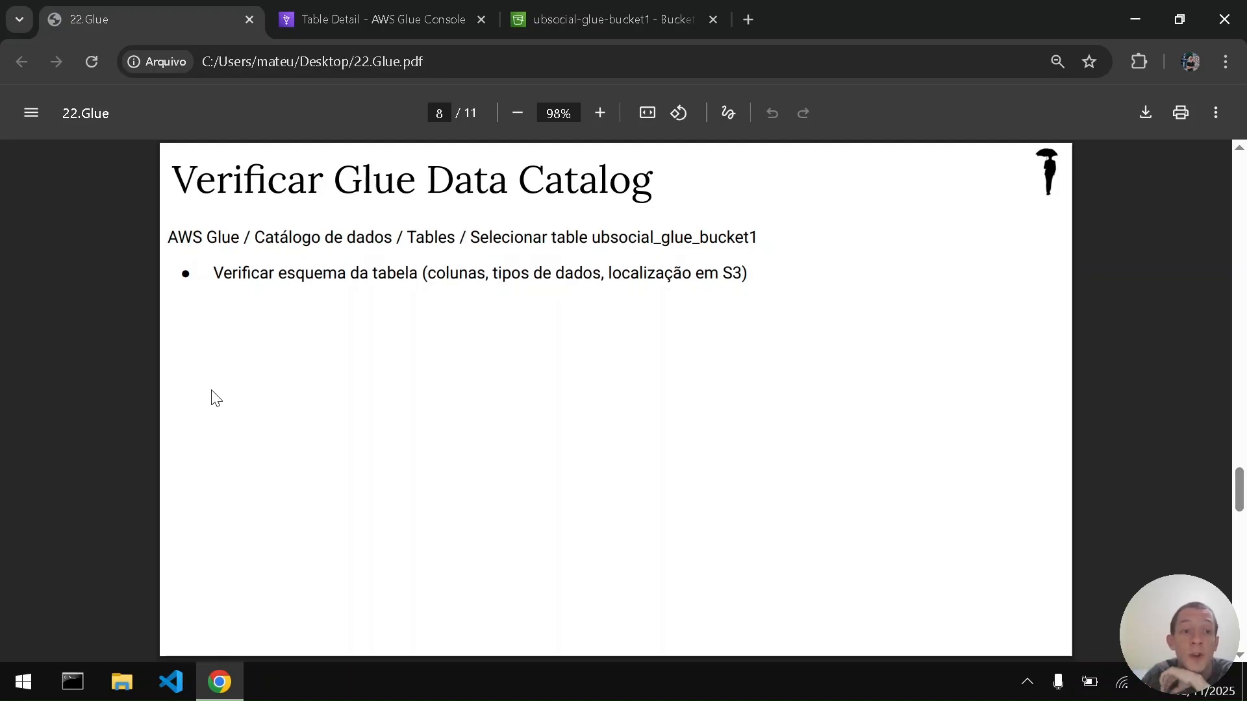
key(Right)
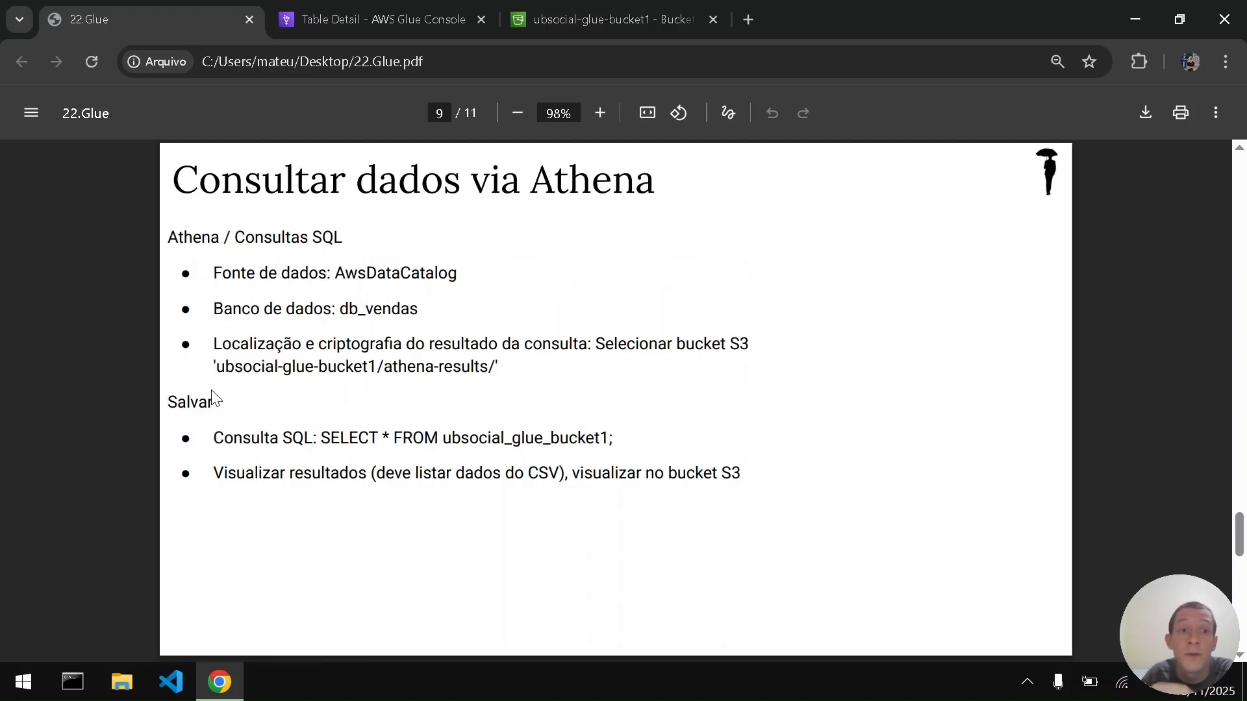
click(374, 7)
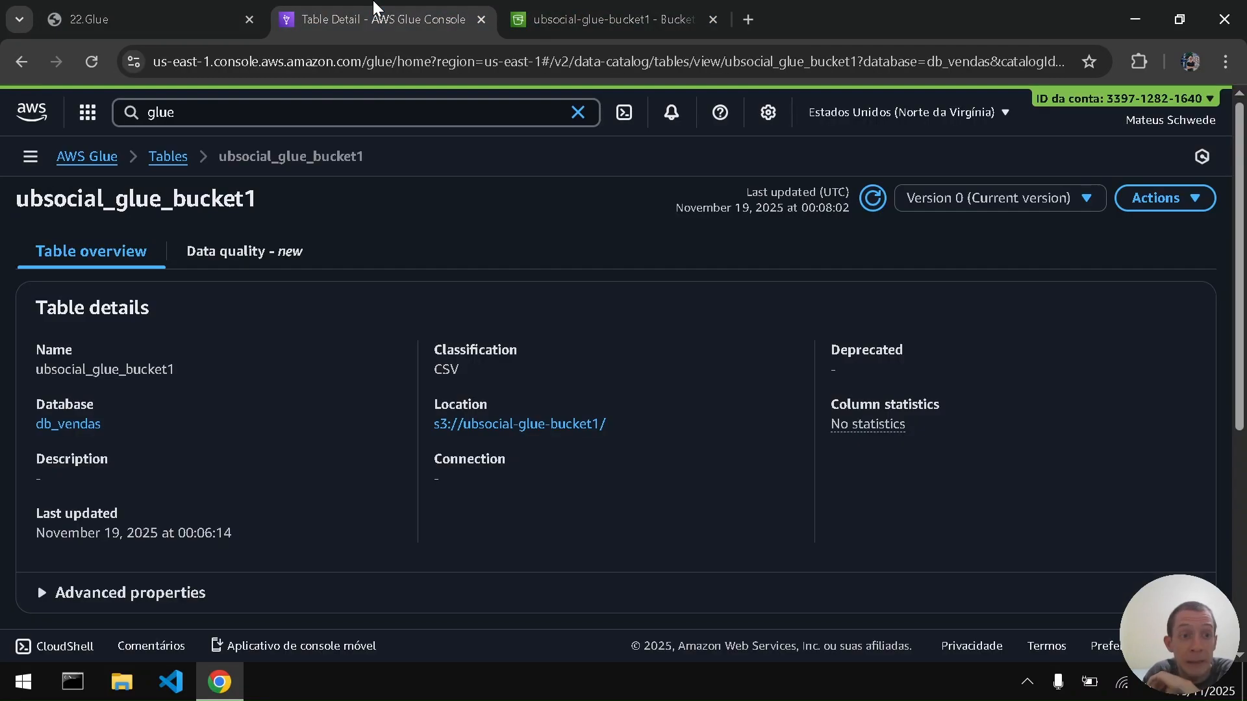
click(254, 105)
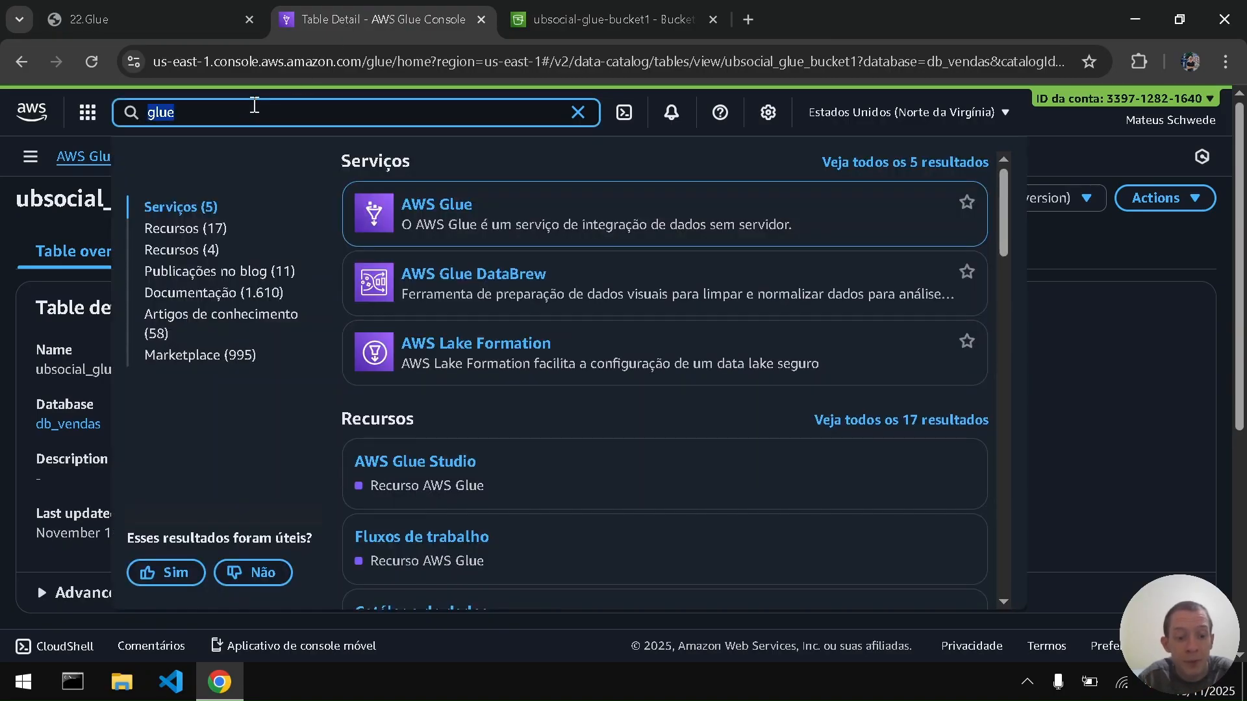
text(at)
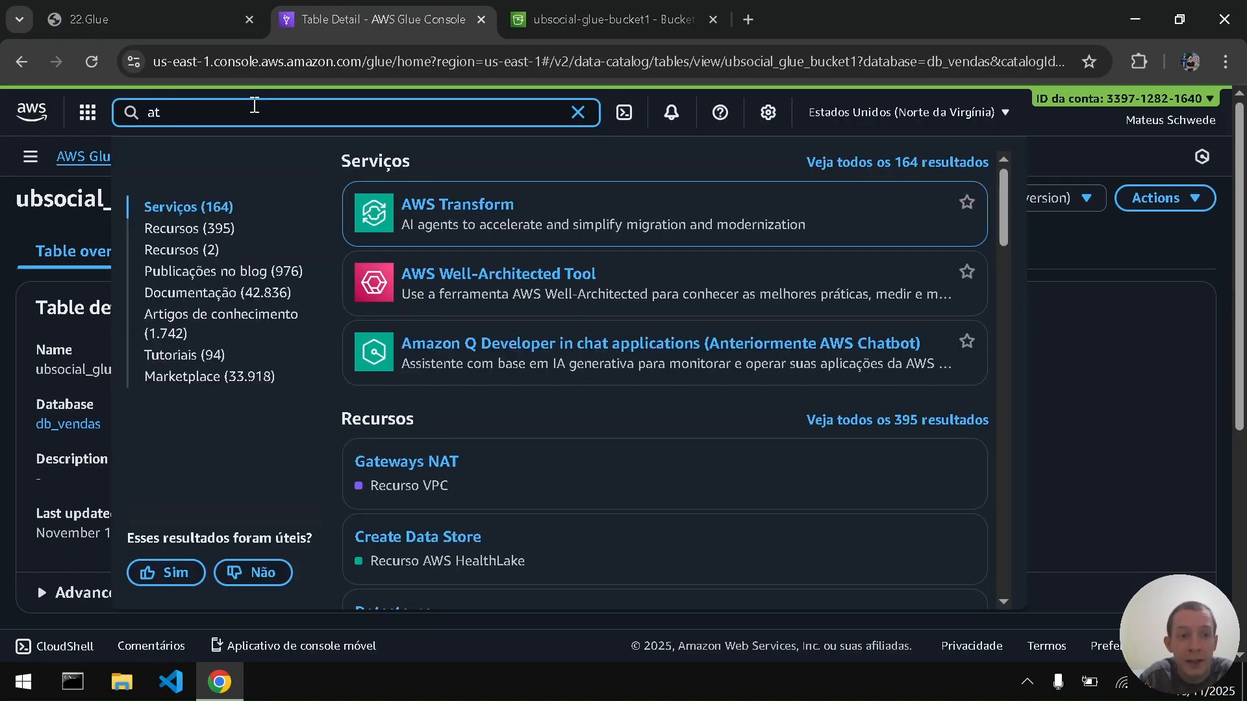
text(hena)
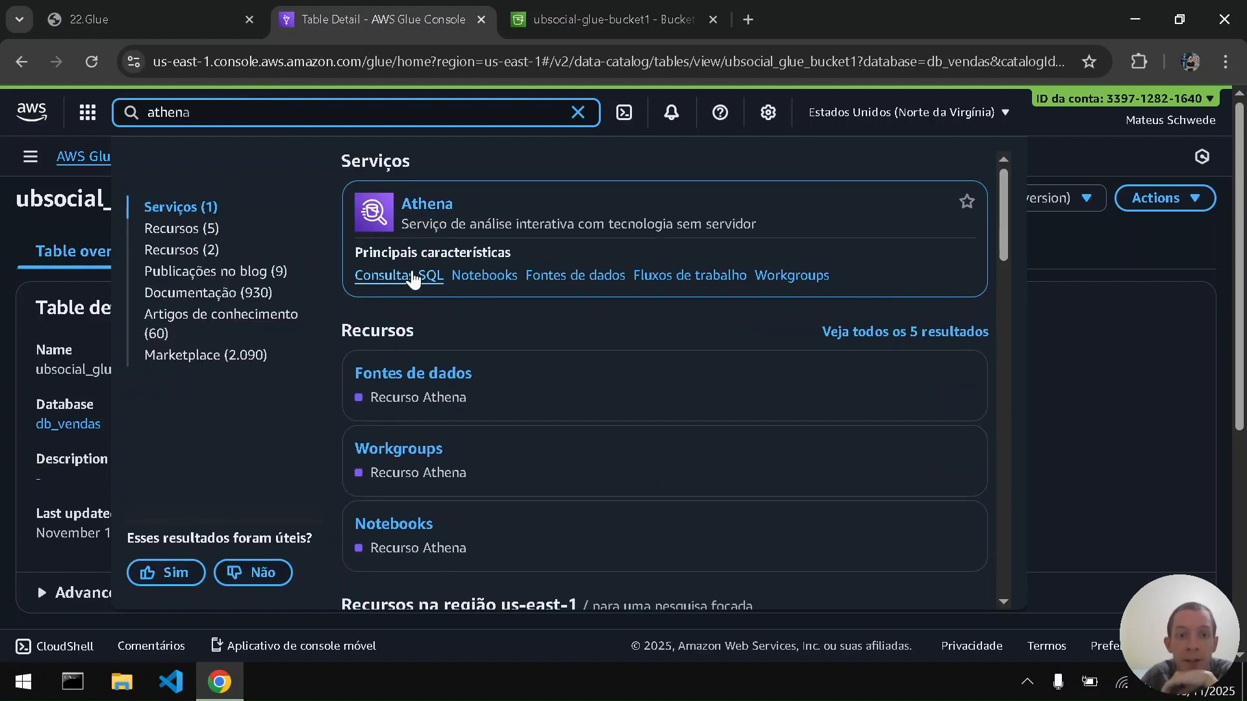
click(411, 280)
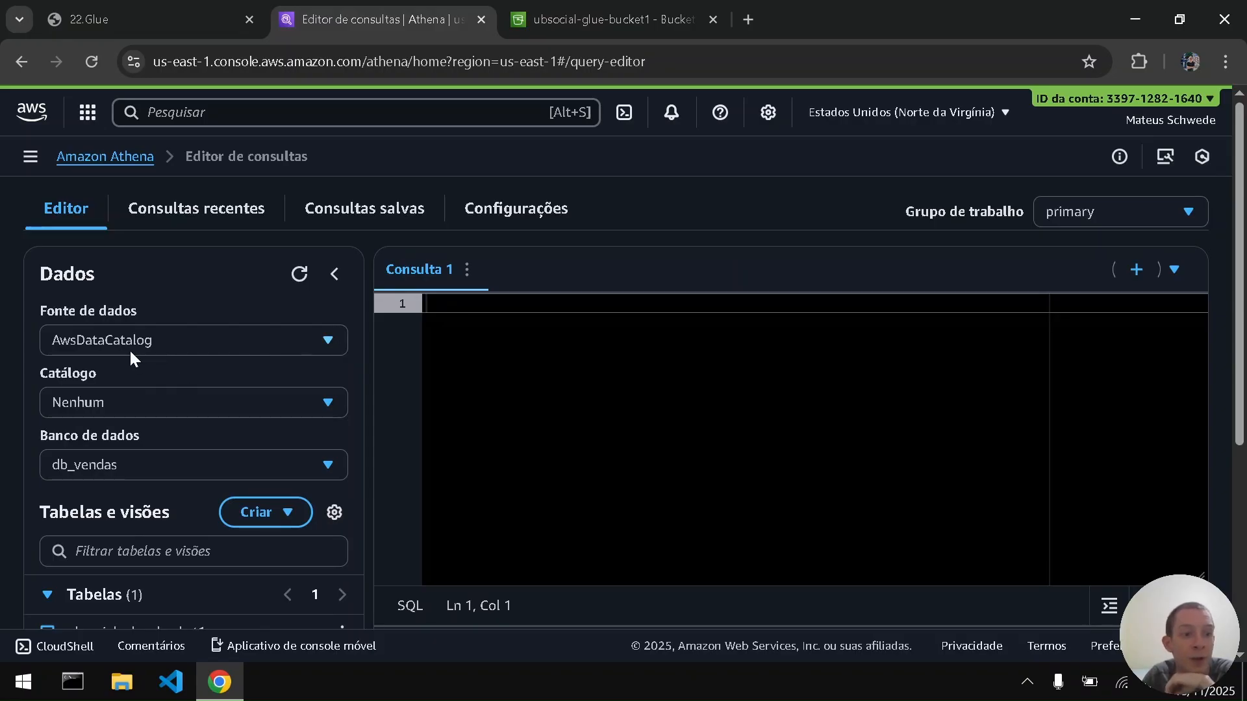
scroll(6, 433, down, 3)
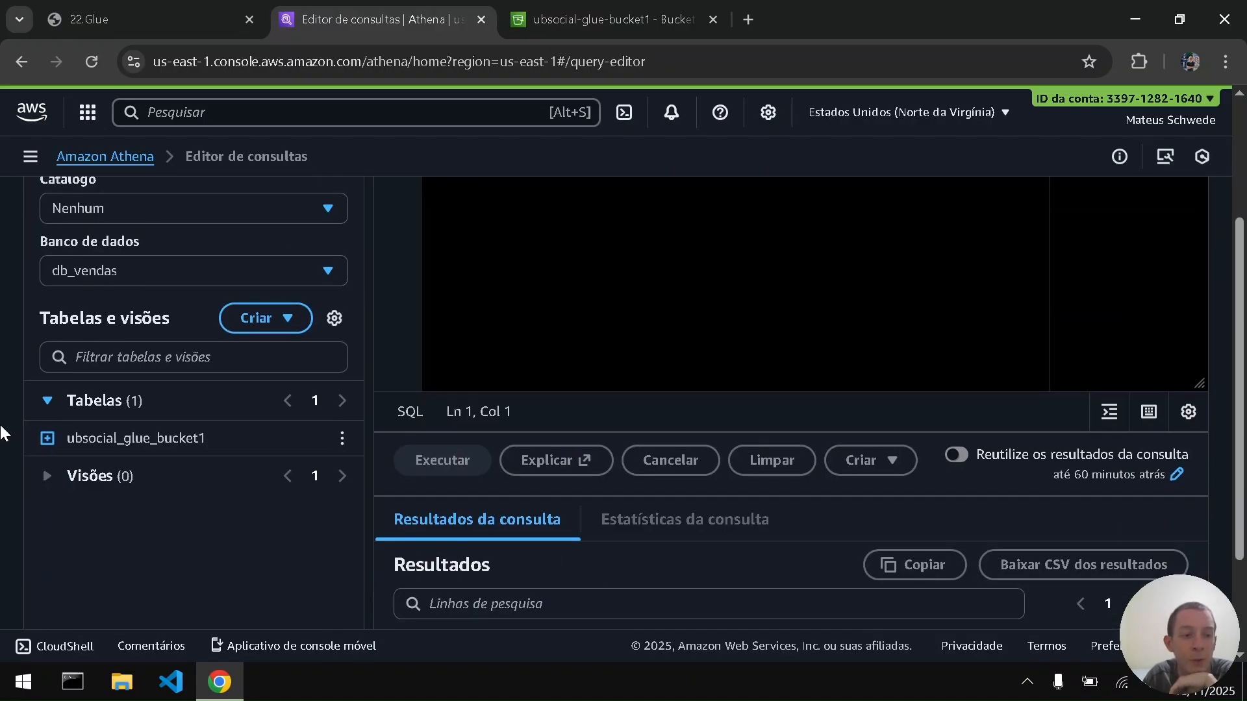
scroll(348, 534, down, 2)
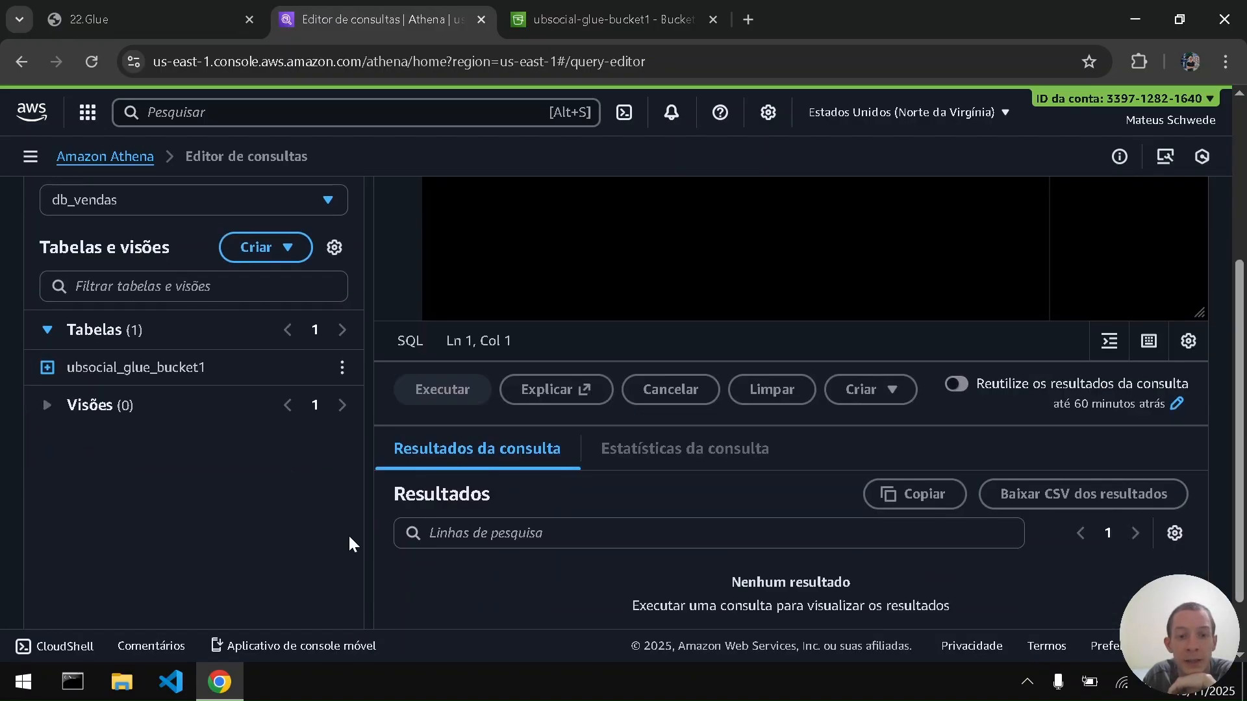
scroll(457, 351, up, 5)
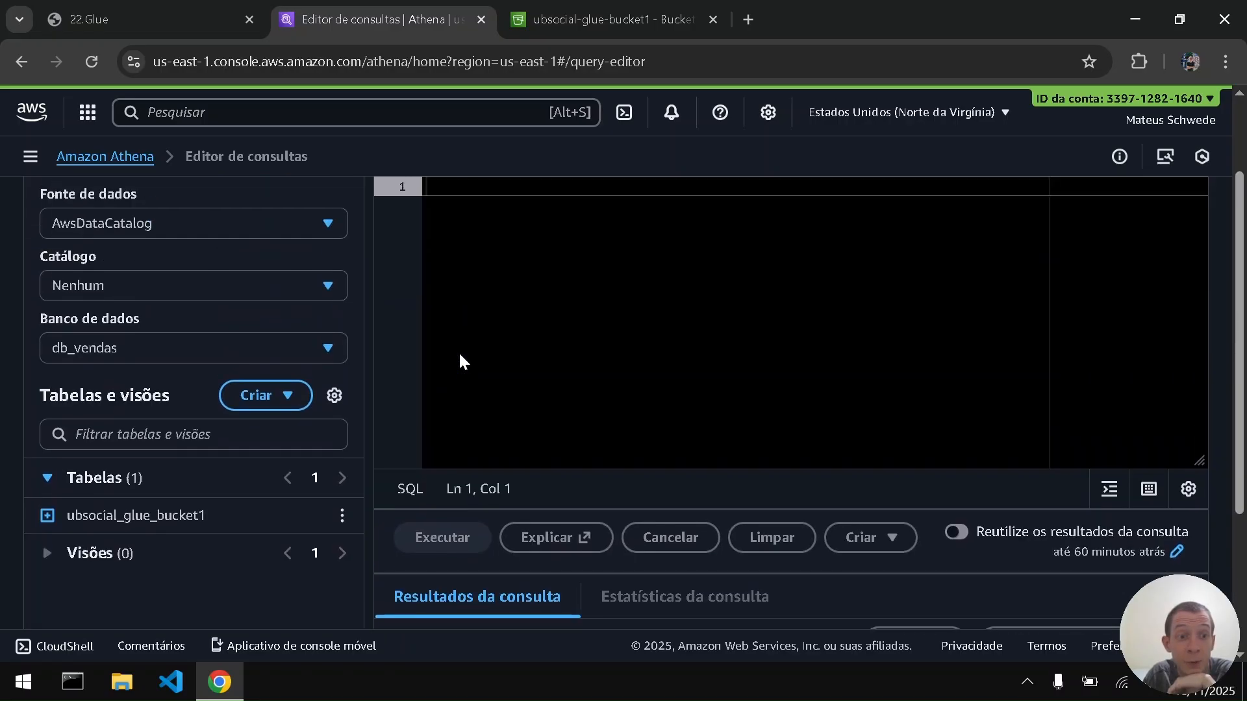
Step: Copy the query SELECT * FROM ubsocial_glue_bucket1; from the 22.Glue PDF and run it in the Athena editor
click(174, 14)
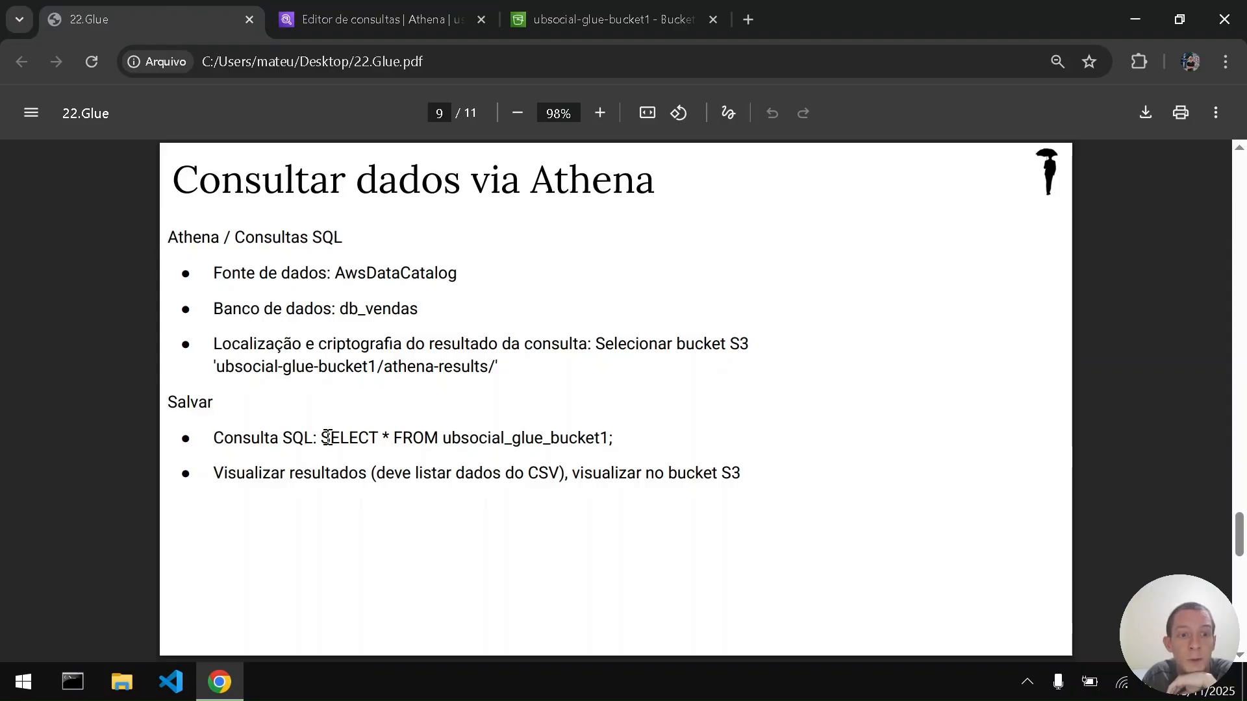
drag(321, 438, 542, 446)
click(542, 446)
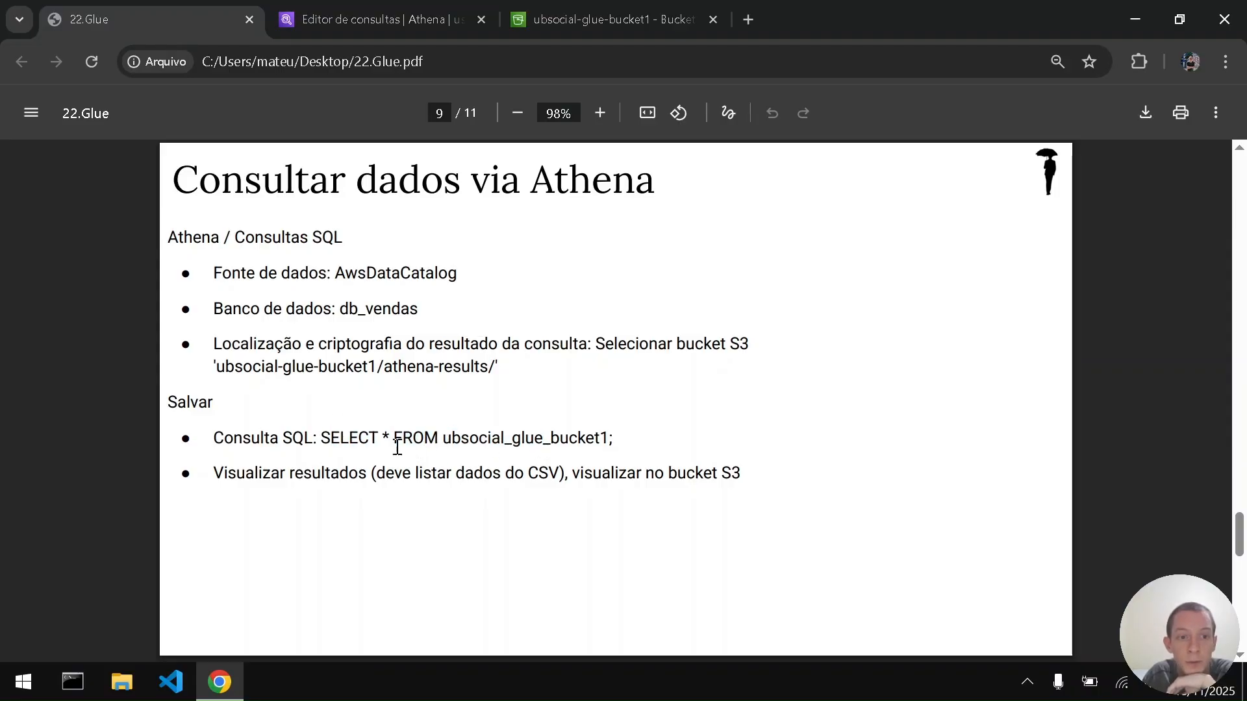
drag(330, 443, 518, 438)
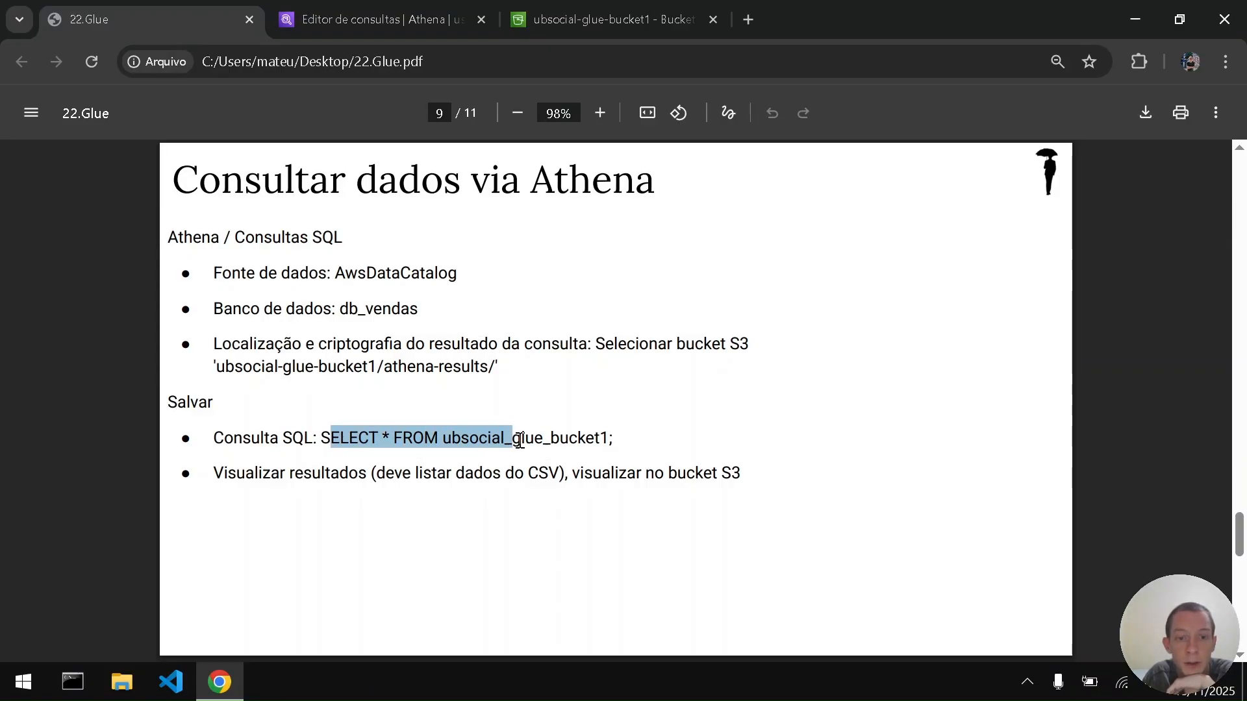
click(518, 439)
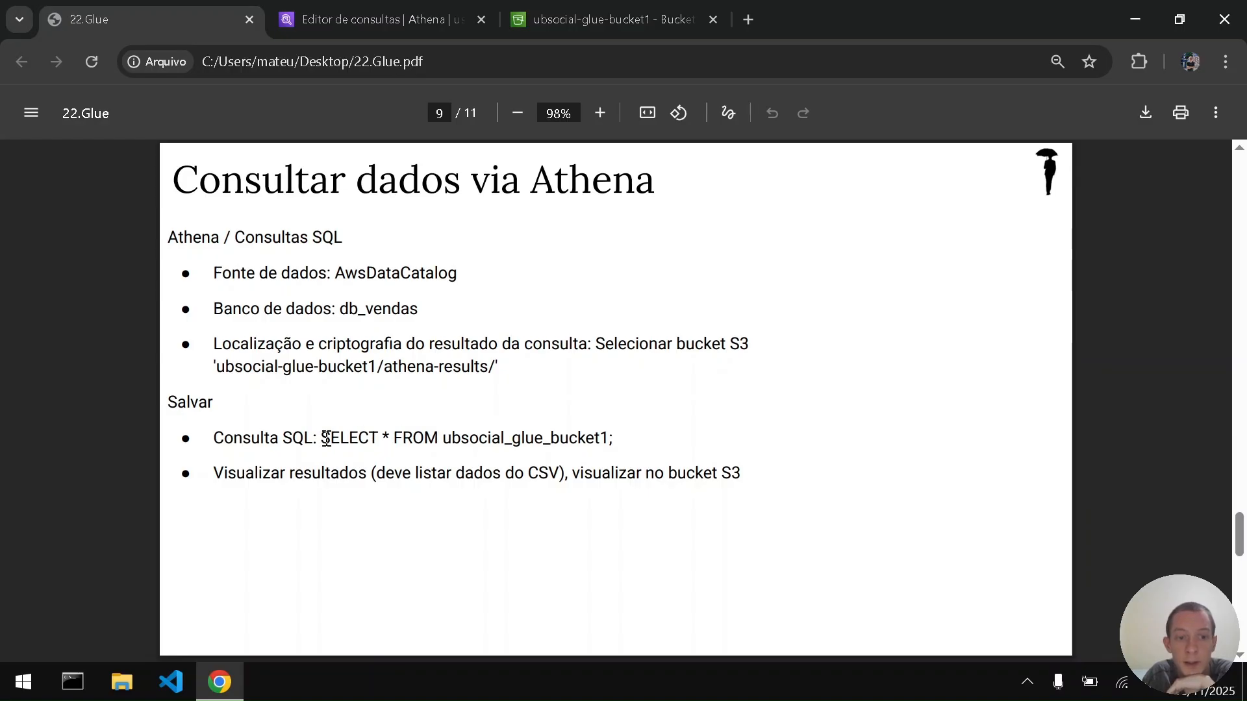
drag(326, 438, 616, 444)
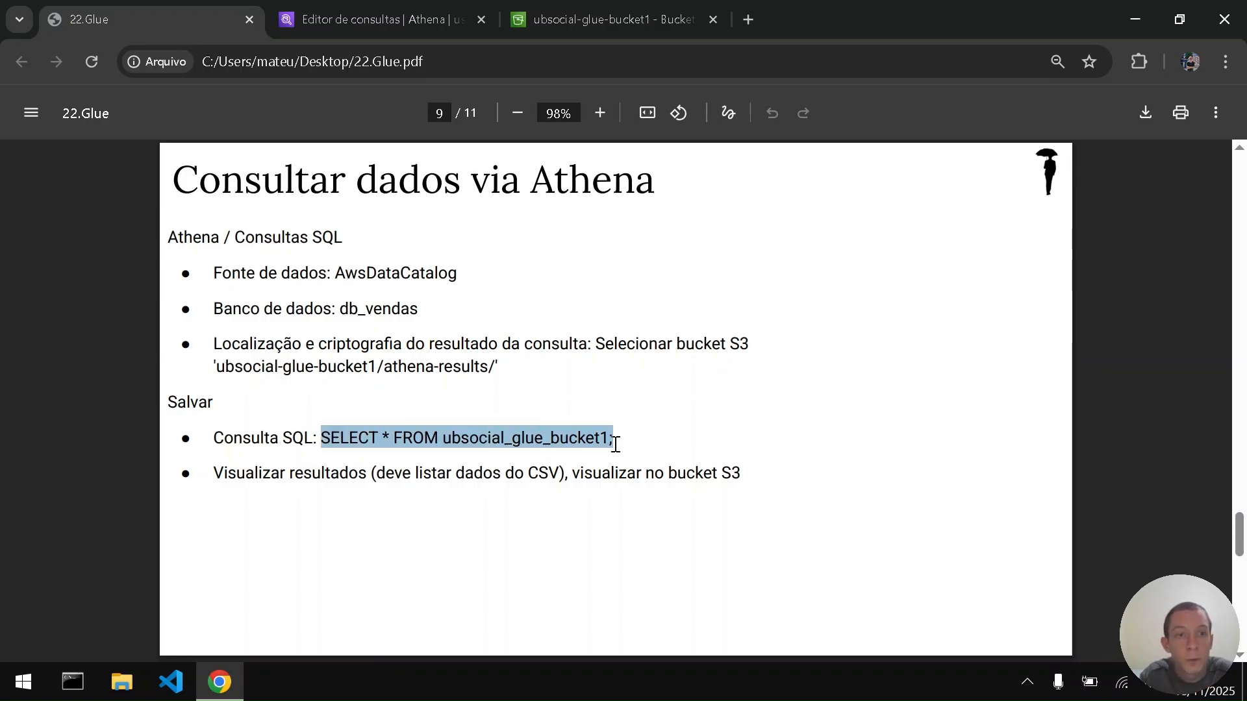
key(ctrl+c)
key(ctrl+Tab)
key(ctrl+v)
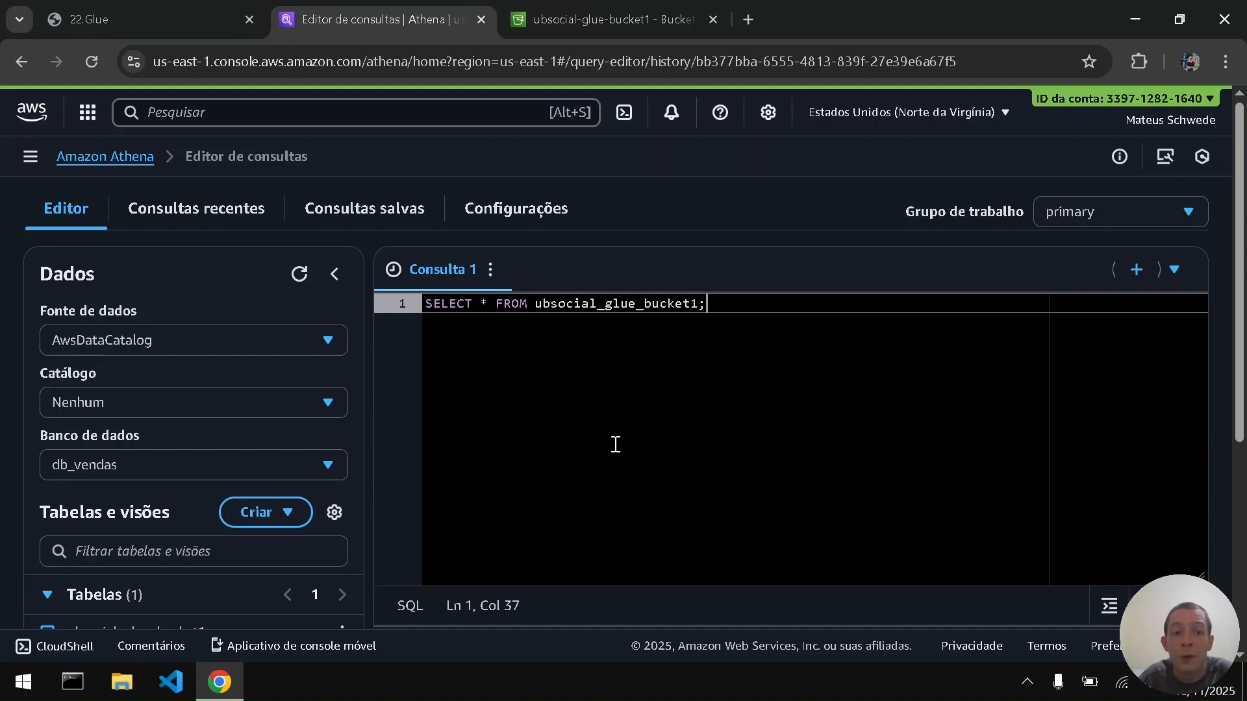
key(ctrl+Return)
Step: Examine the rows returned by the query and the data source and database selected in the Athena editor
scroll(616, 444, down, 4)
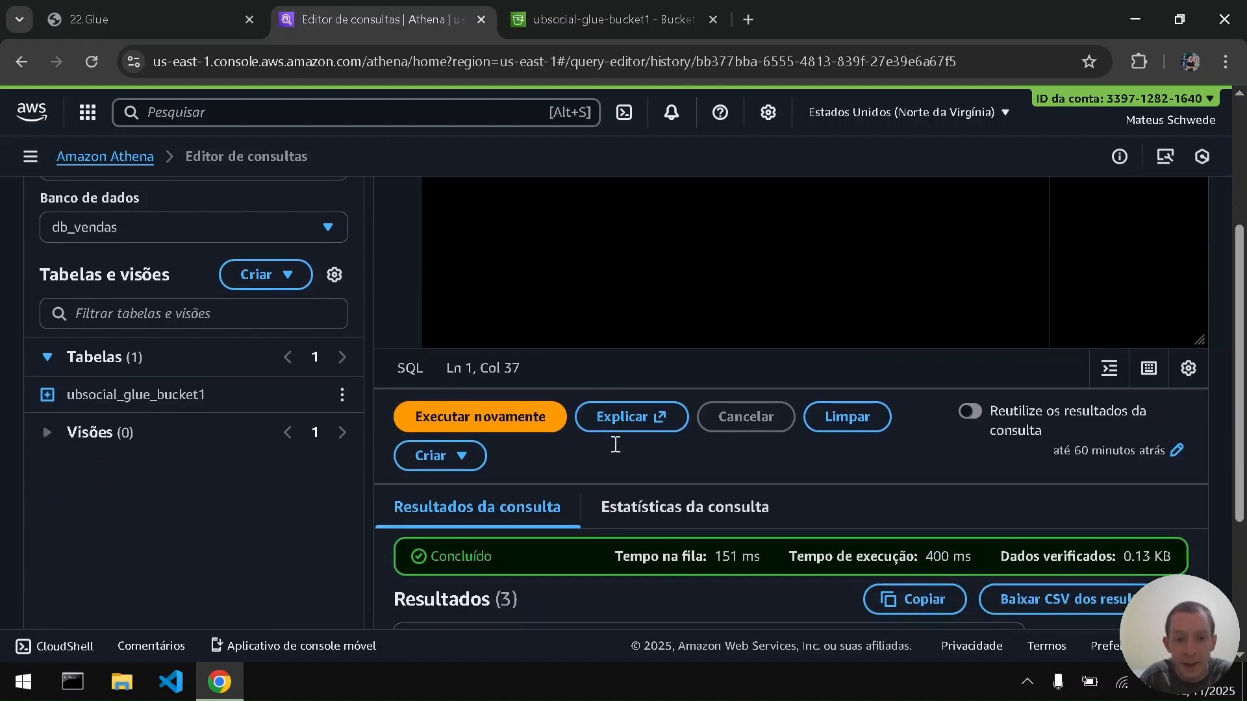
scroll(614, 445, down, 3)
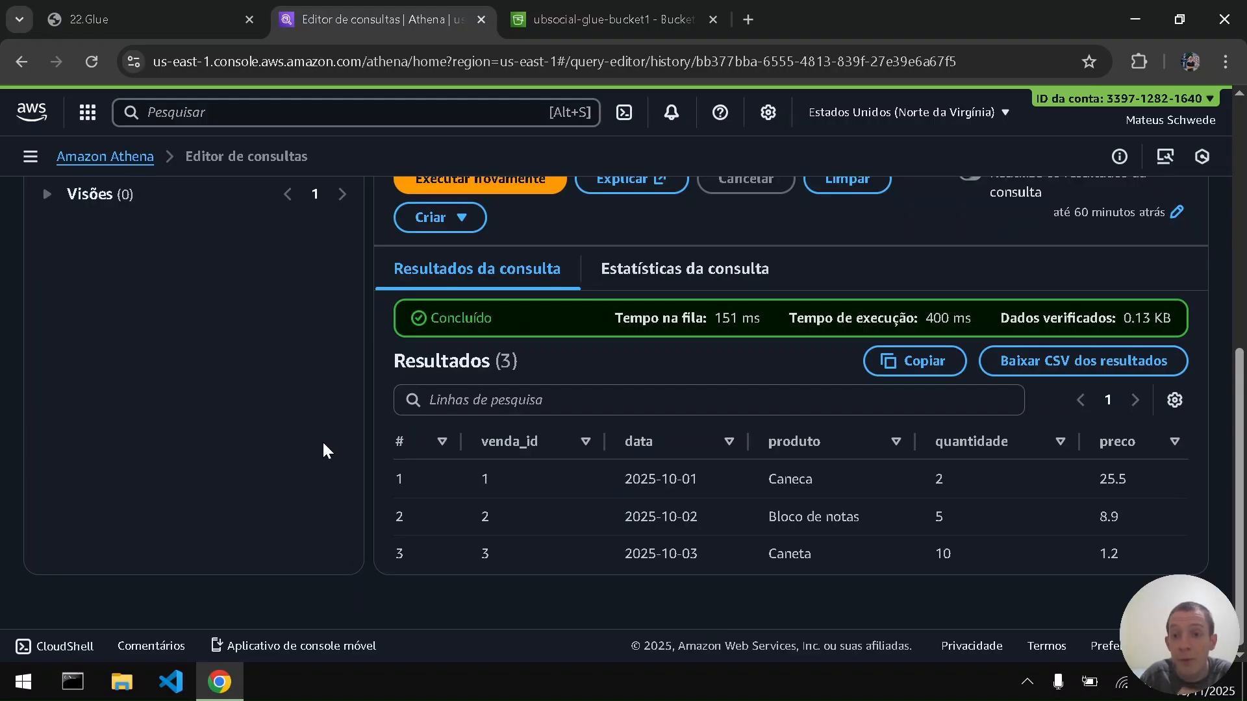
scroll(324, 444, up, 2)
scroll(324, 447, up, 3)
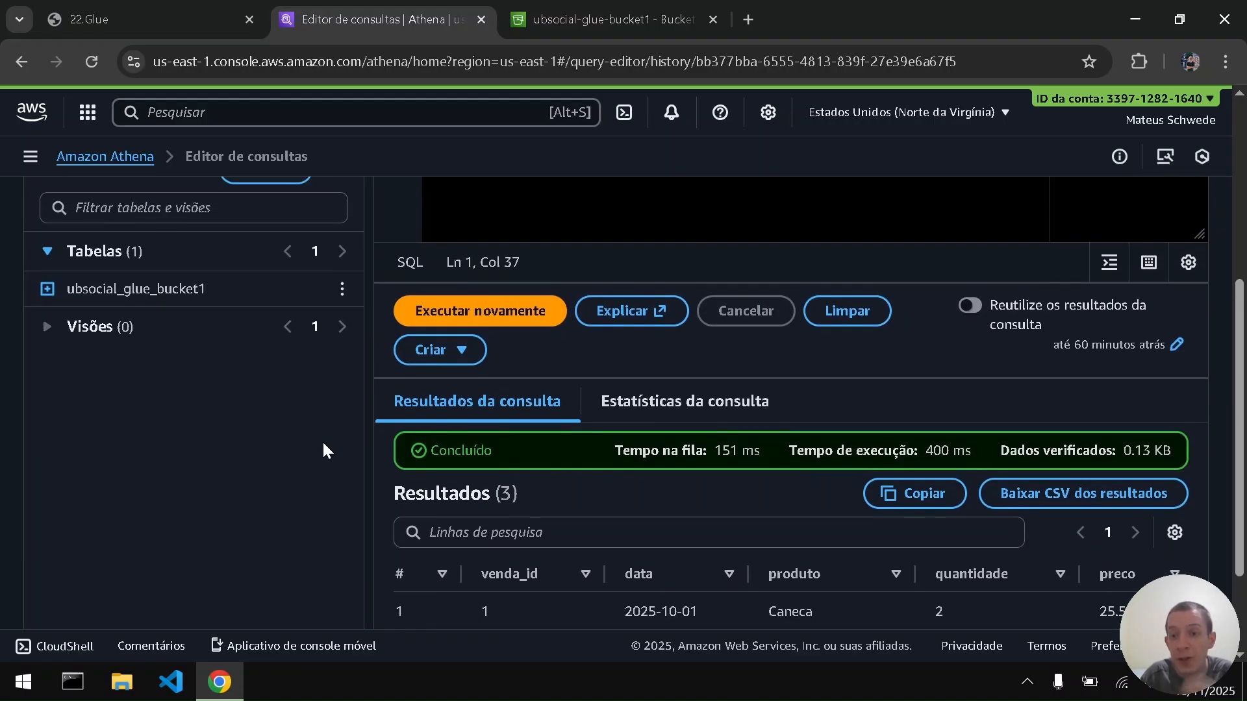
scroll(324, 447, up, 4)
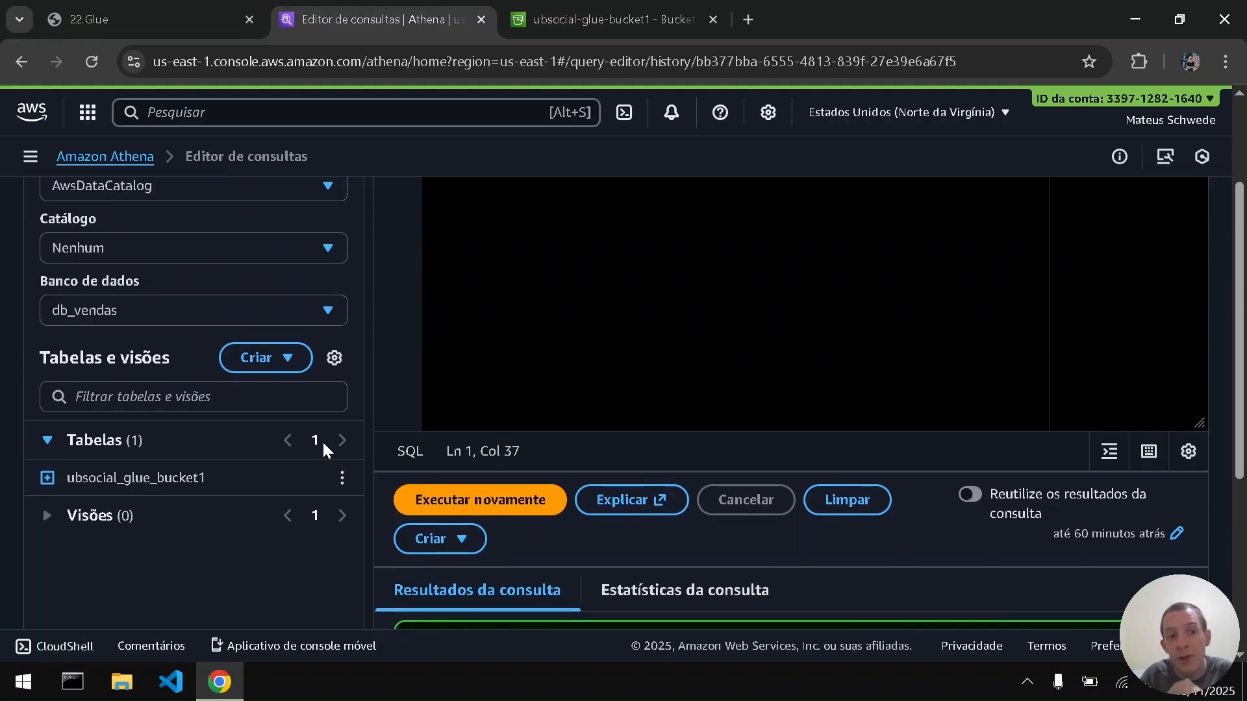
scroll(323, 443, down, 8)
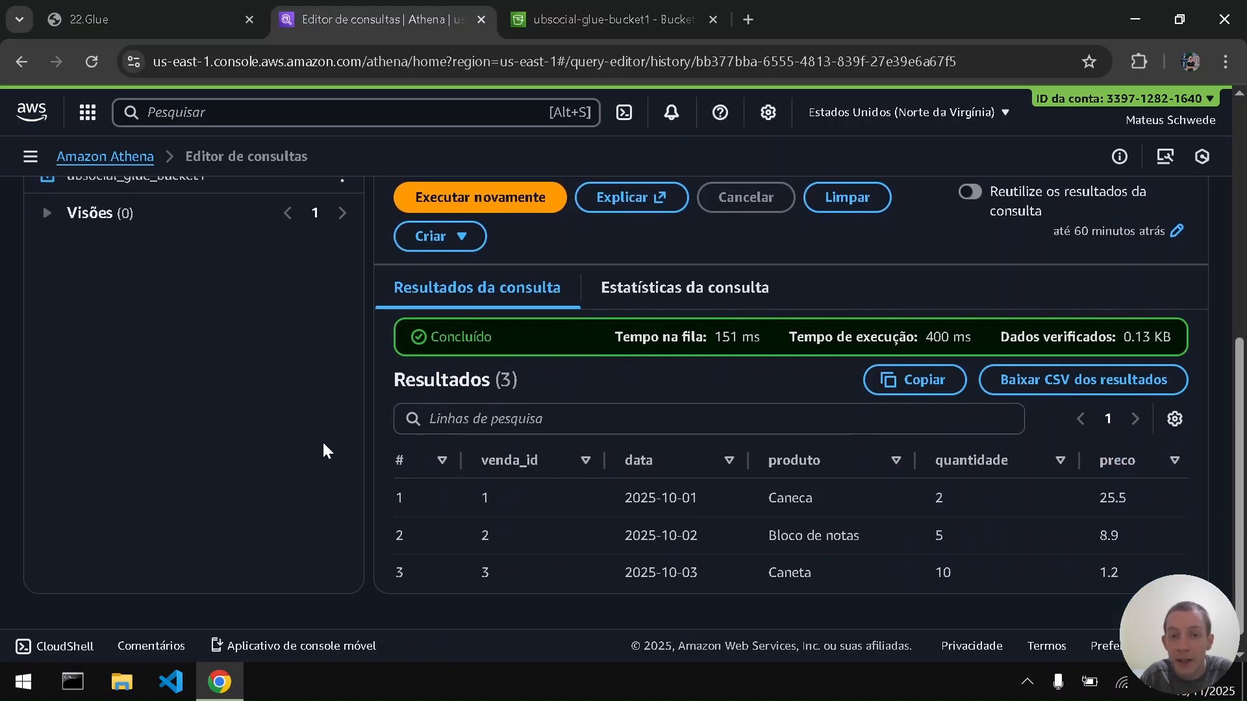
scroll(324, 447, up, 8)
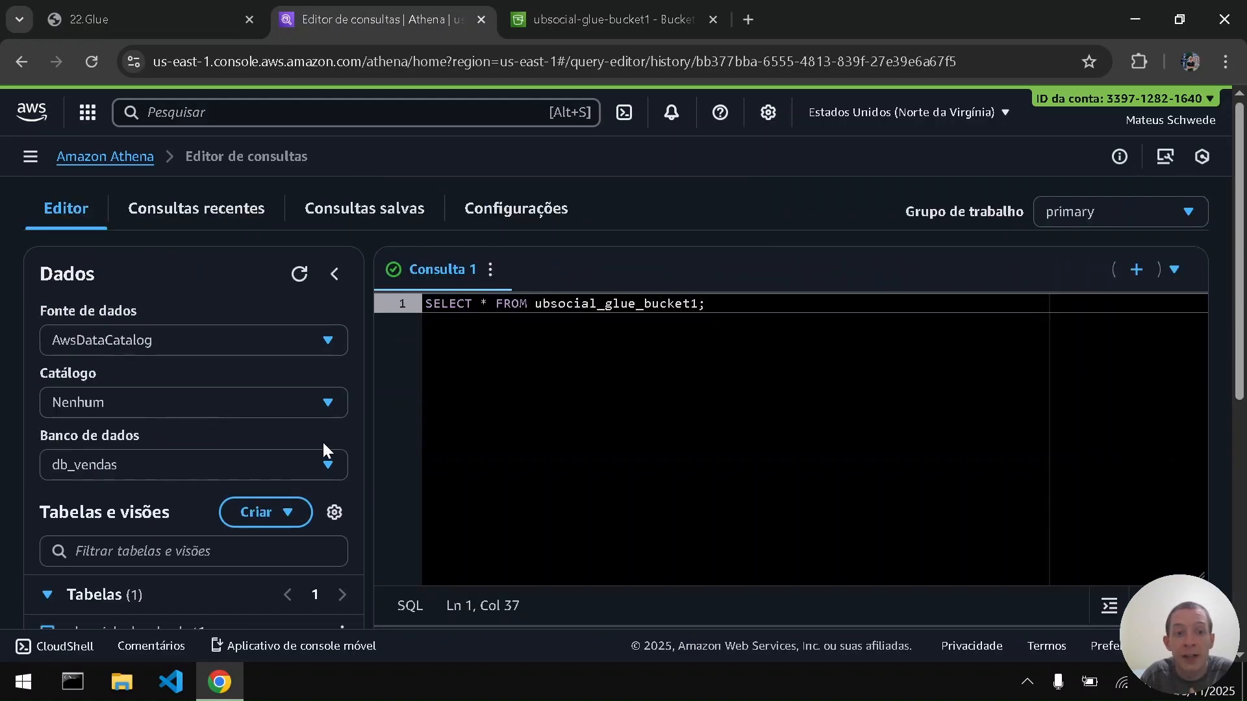
Step: Check the query result location instructions in the 22.Glue PDF, then review the query results in Athena again
click(169, 8)
click(358, 604)
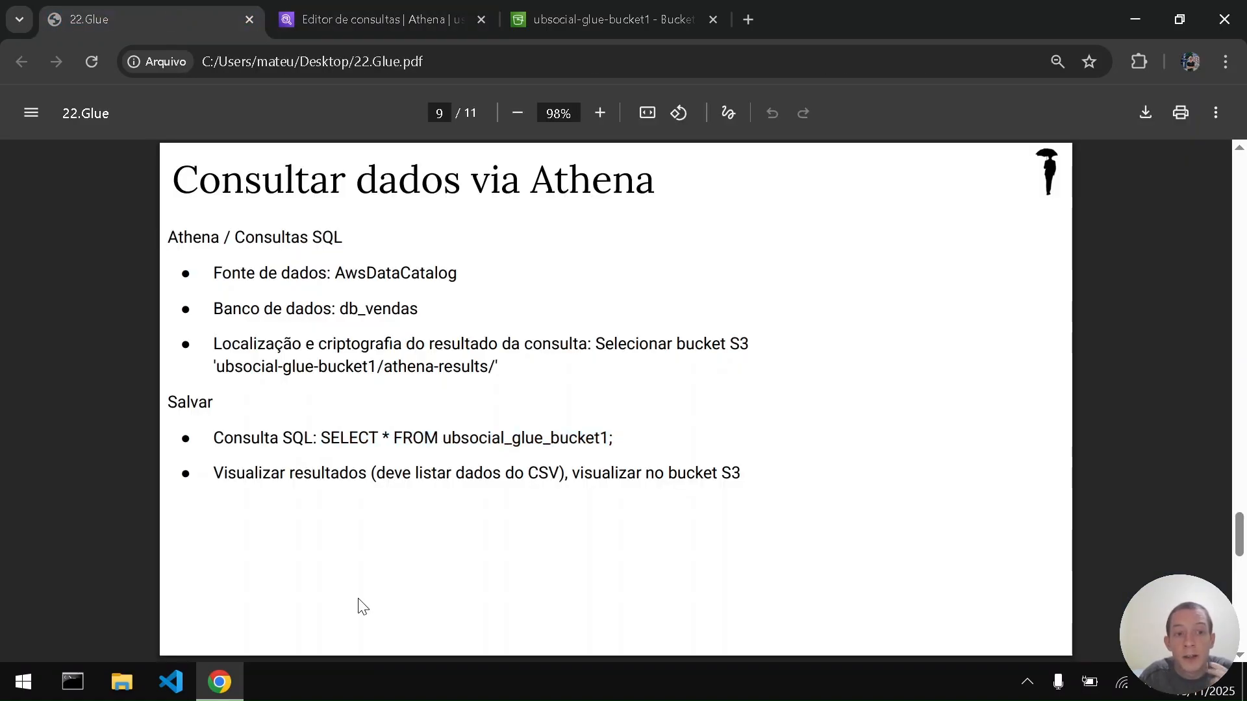
key(Right)
key(Left)
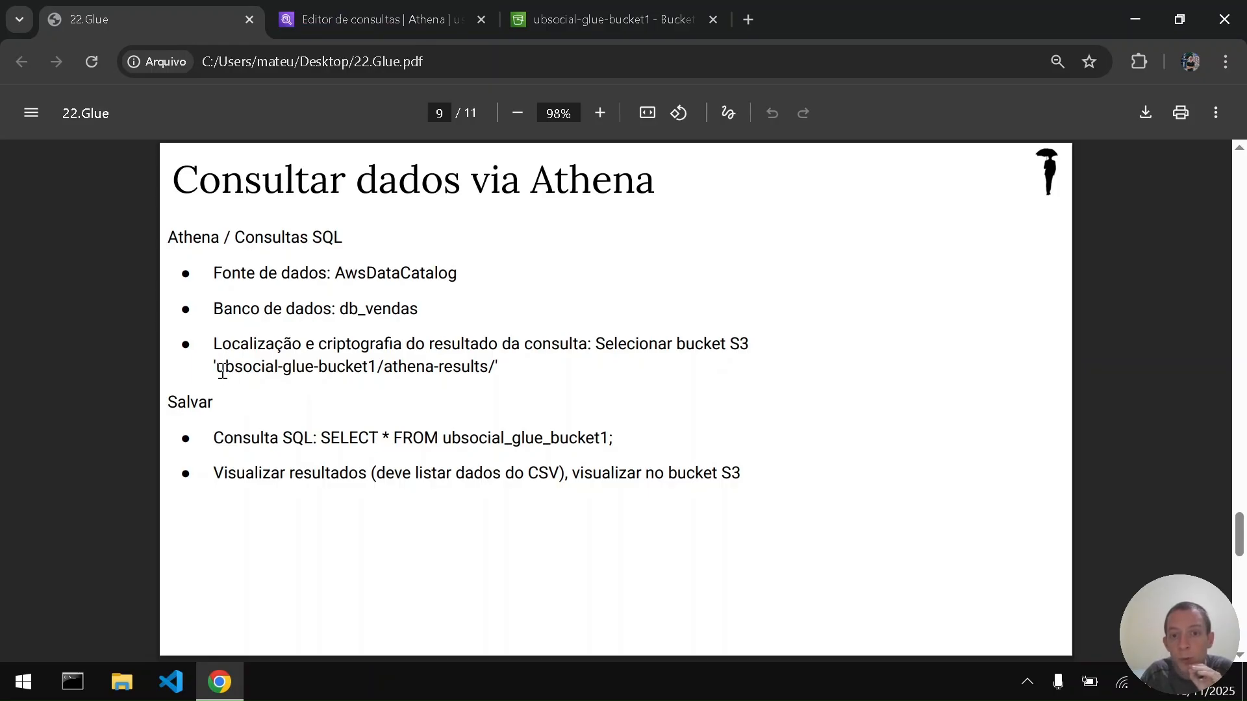
drag(219, 367, 370, 366)
click(370, 366)
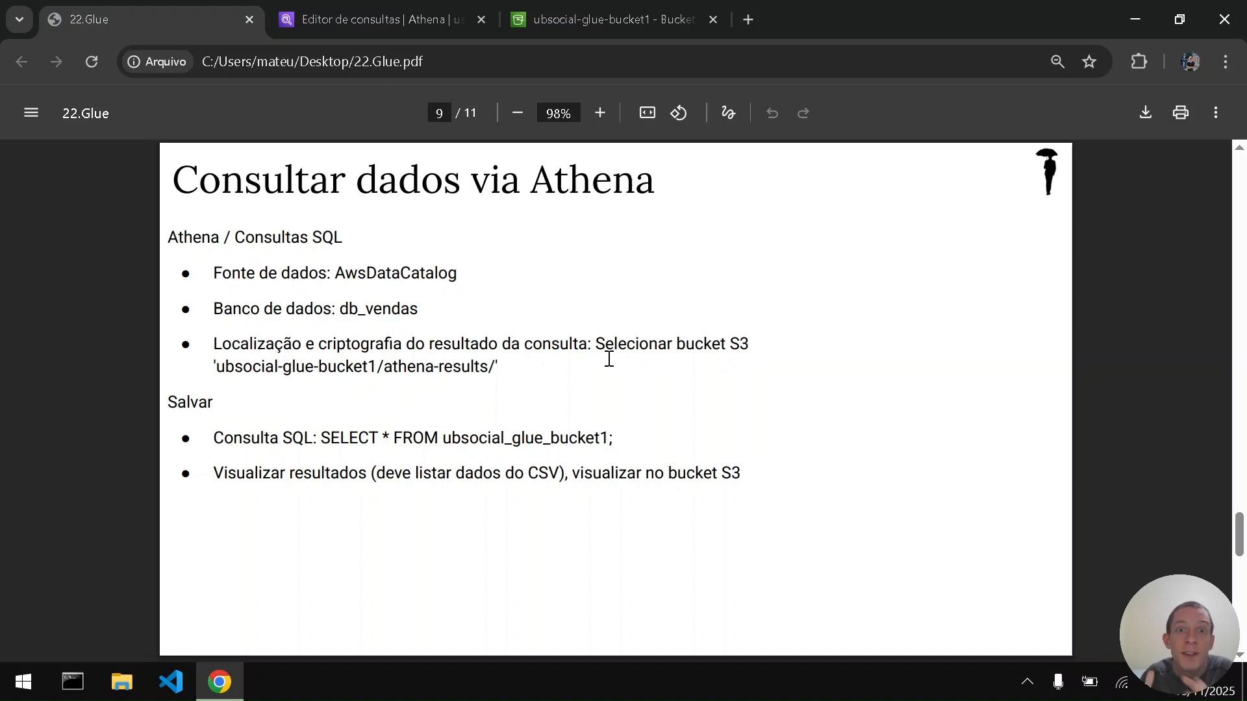
click(352, 11)
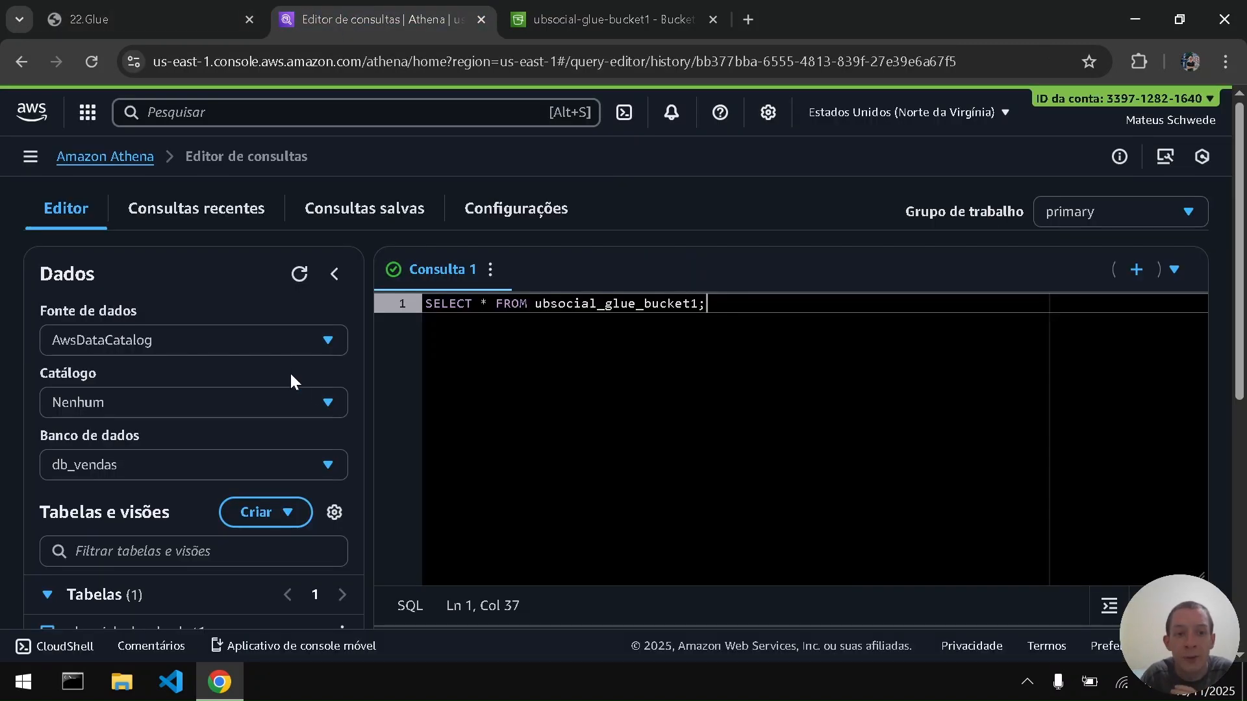
scroll(217, 435, down, 4)
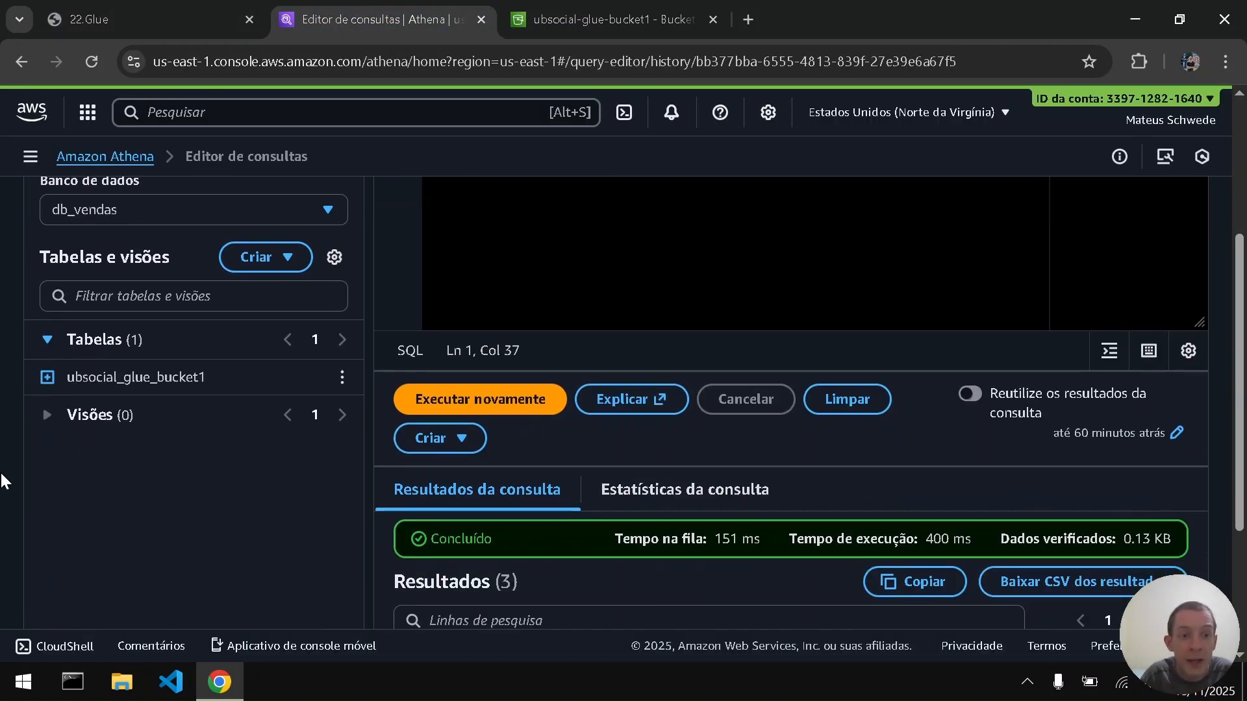
scroll(454, 549, down, 3)
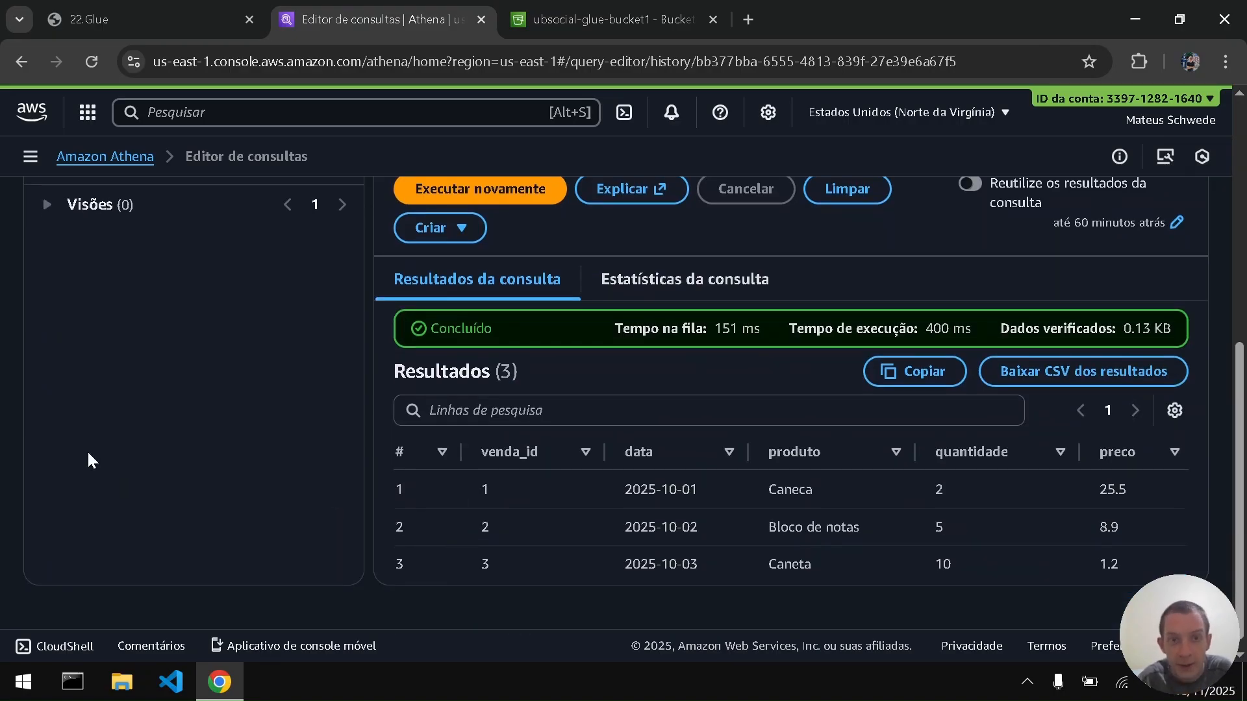
Step: Switch to the ubsocial-glue-bucket1 bucket in S3, refresh its object list and open the athena-results/ folder
key(ctrl+Tab)
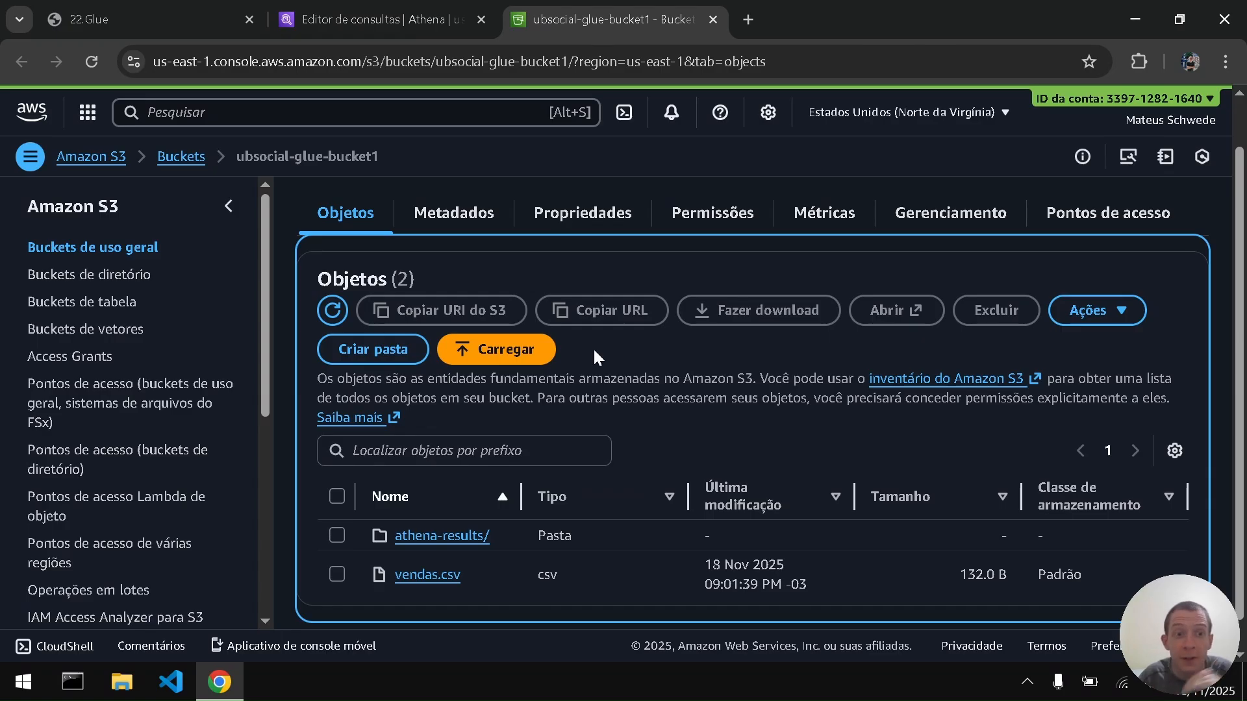
click(334, 313)
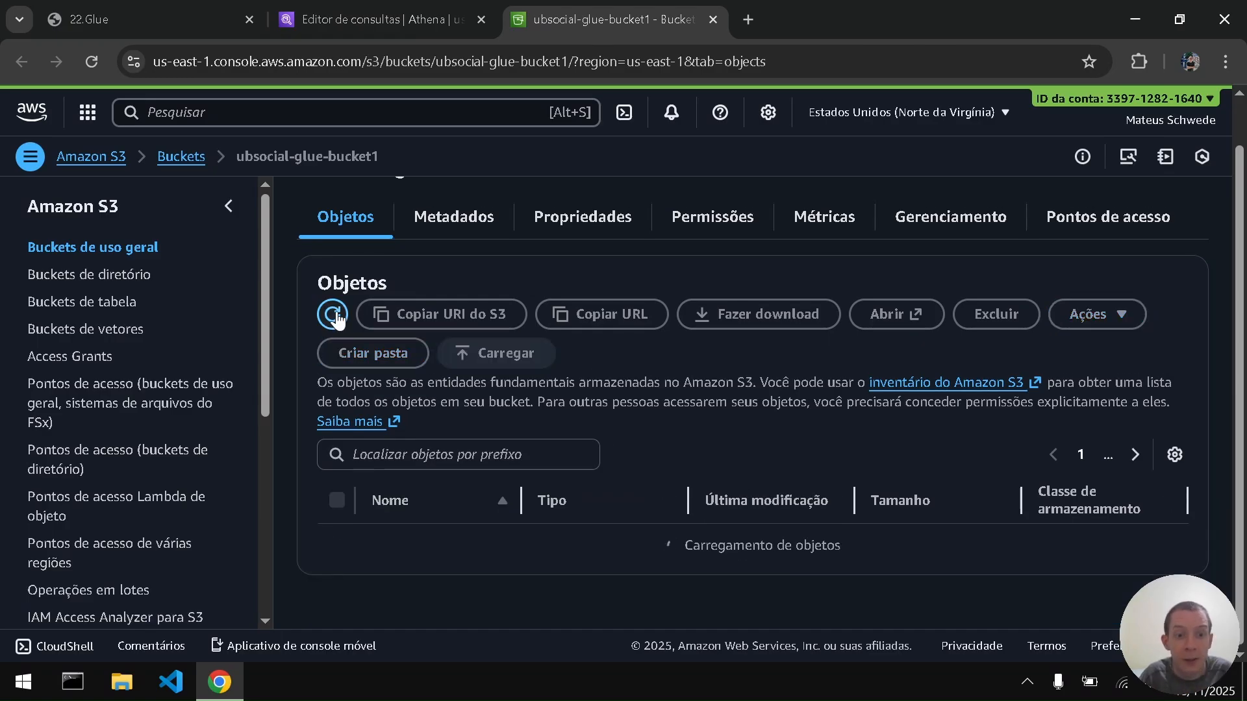
scroll(361, 401, down, 1)
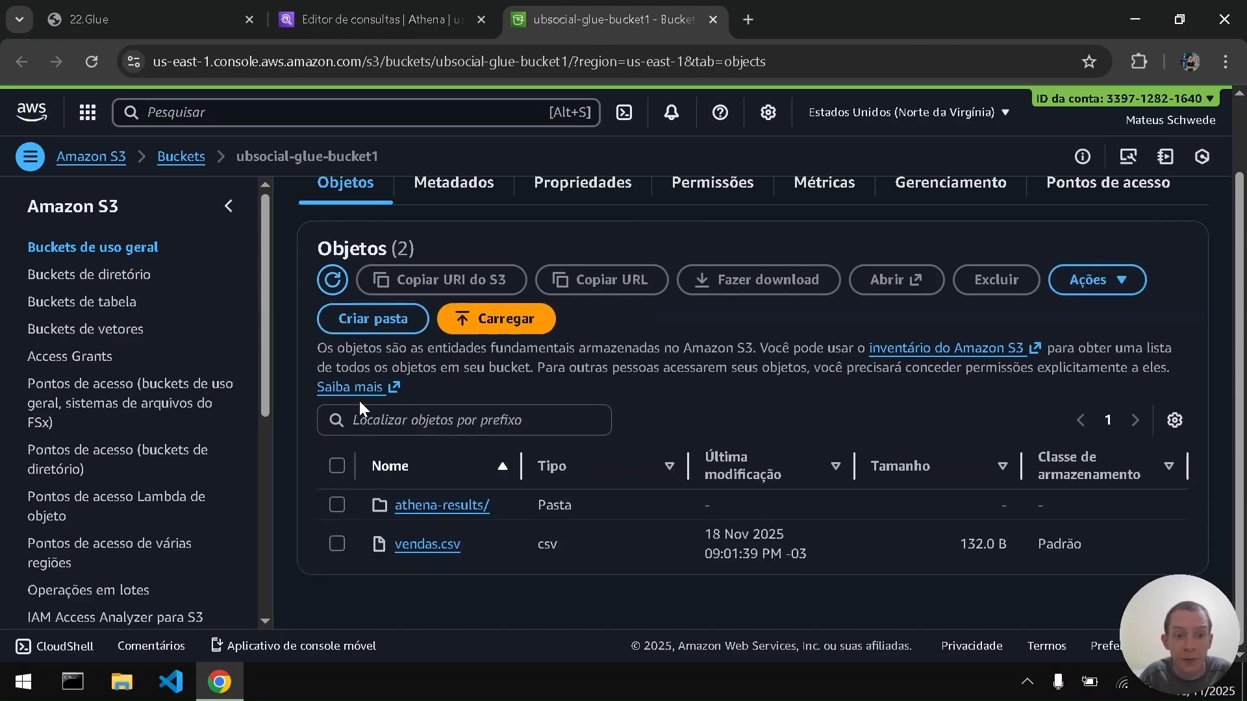
click(450, 506)
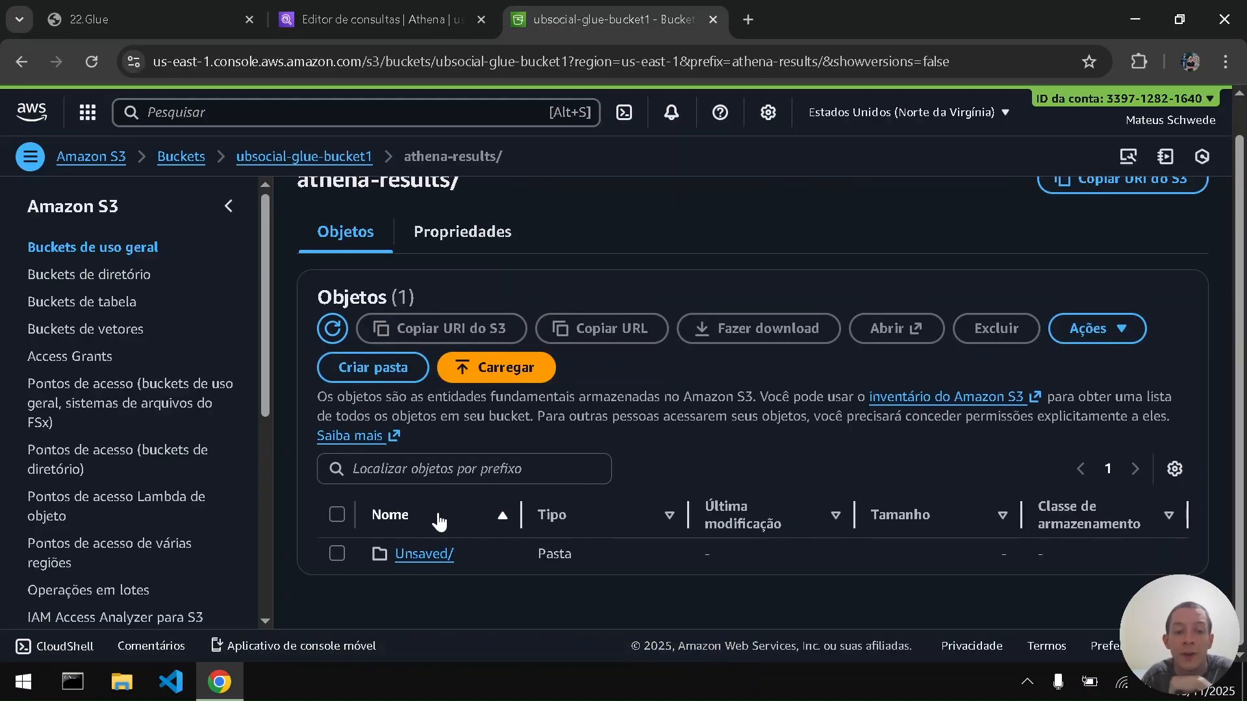
Step: Browse through the nested folders Unsaved/, 2025/, 11/ and 18/ and examine the stored query result files
click(423, 555)
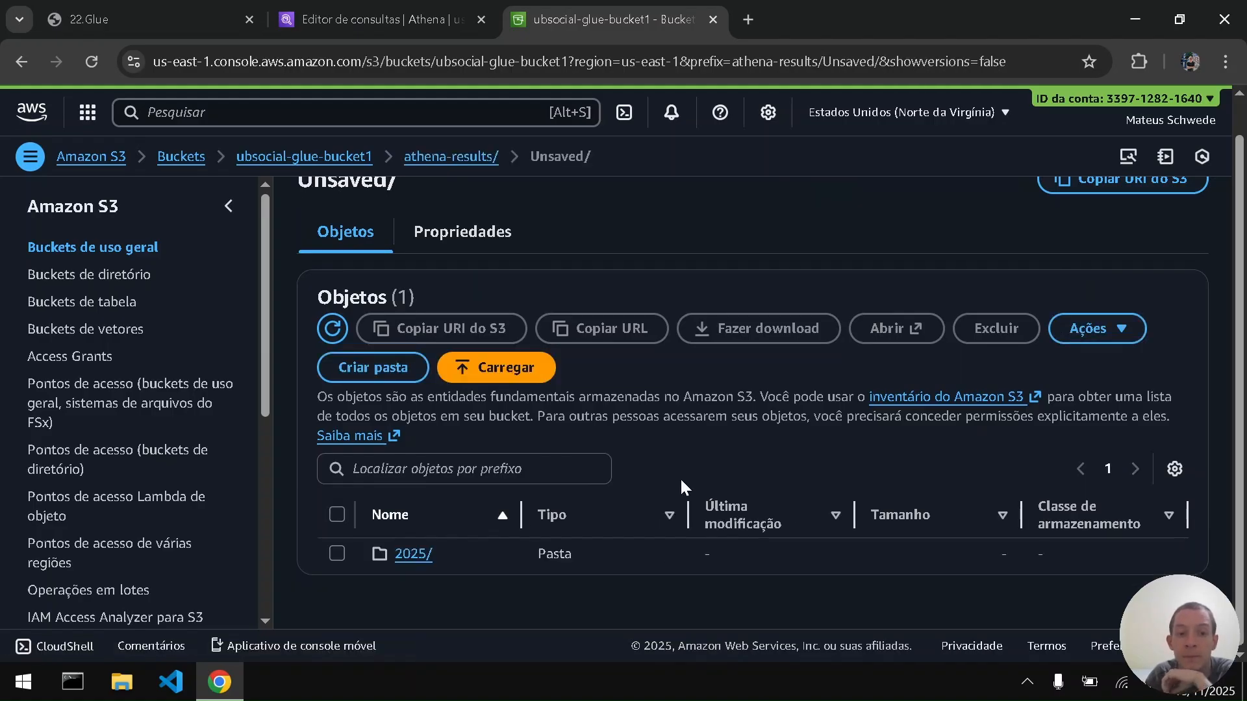
click(412, 553)
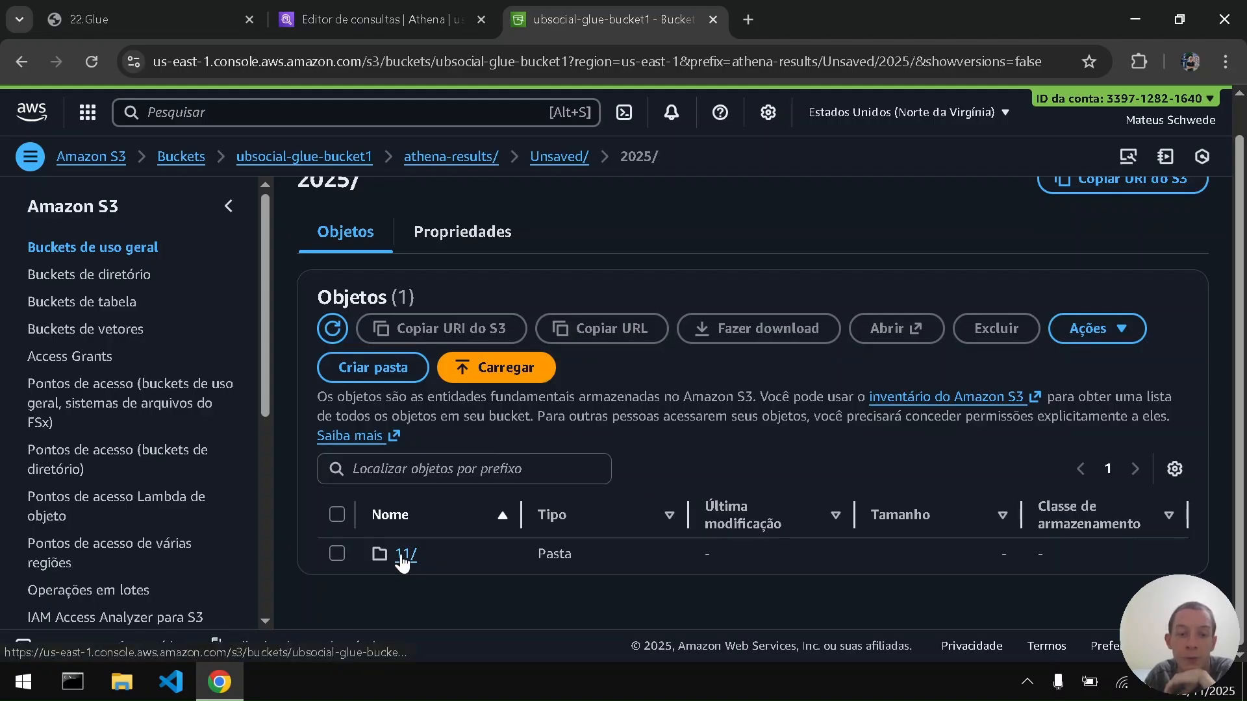
click(402, 558)
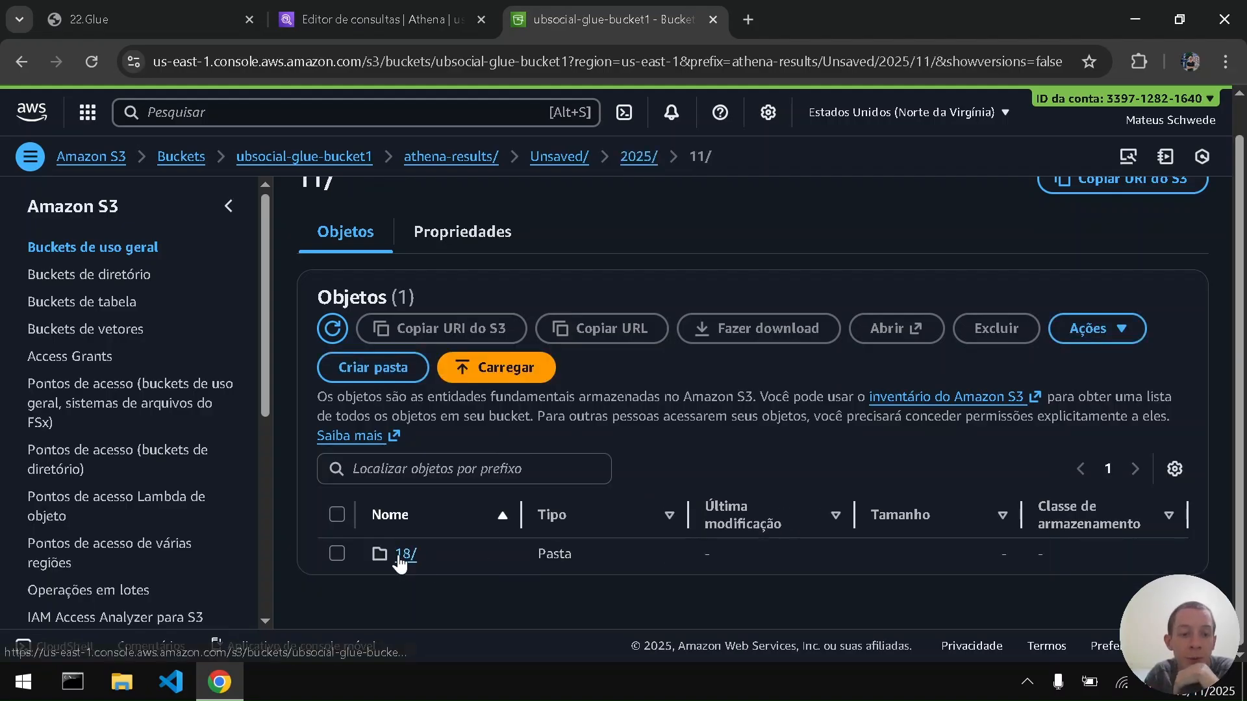
click(401, 554)
scroll(598, 552, down, 1)
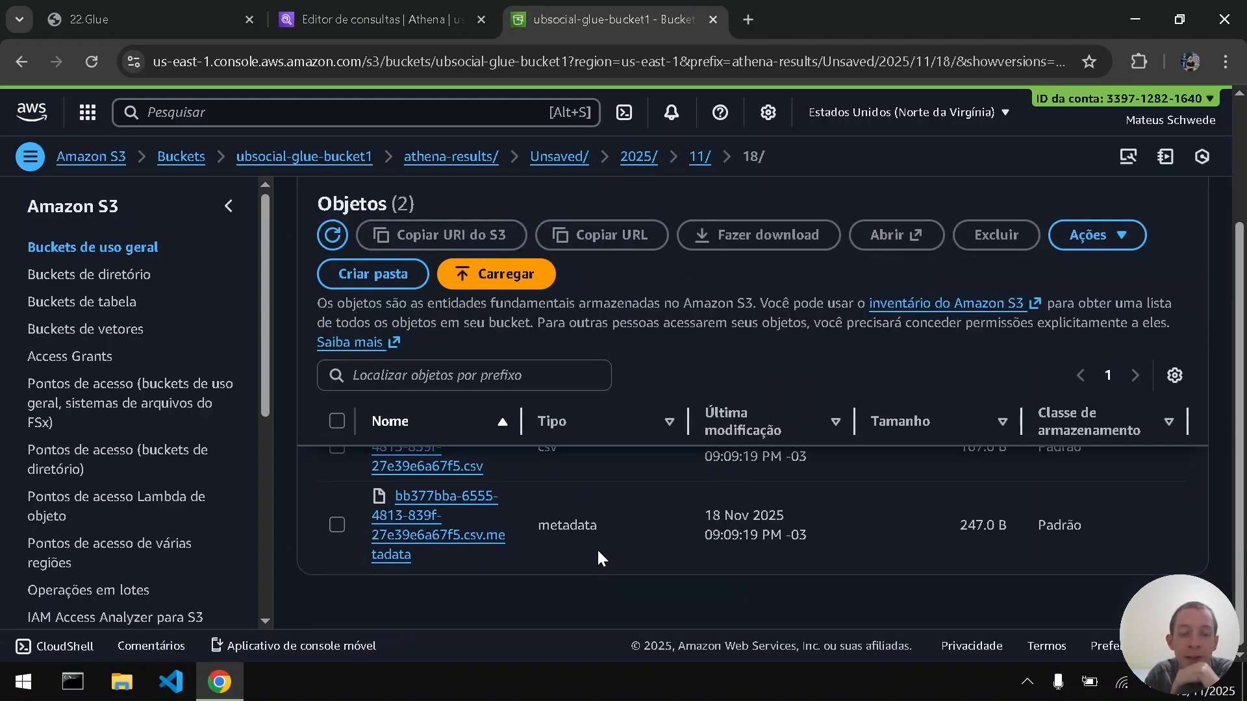
scroll(598, 552, up, 1)
scroll(599, 552, down, 1)
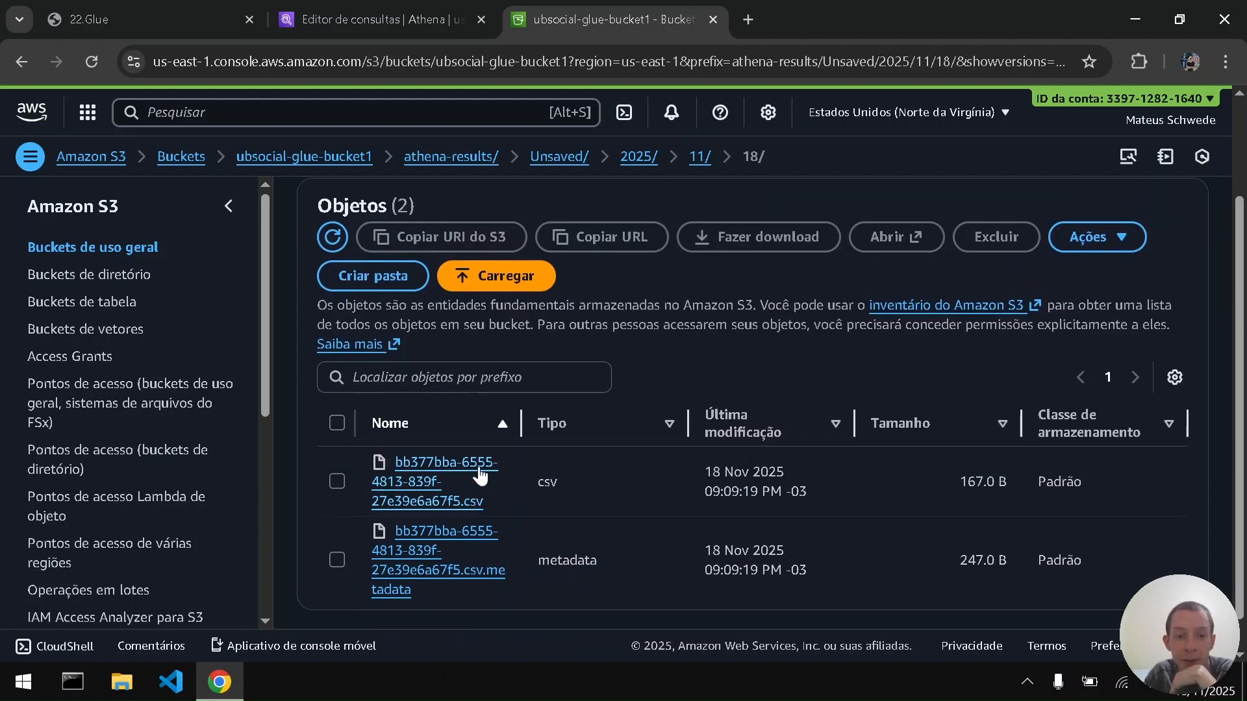
Step: Review the SQL query and its result rows in the Athena editor against the result files stored in the S3 bucket
click(383, 21)
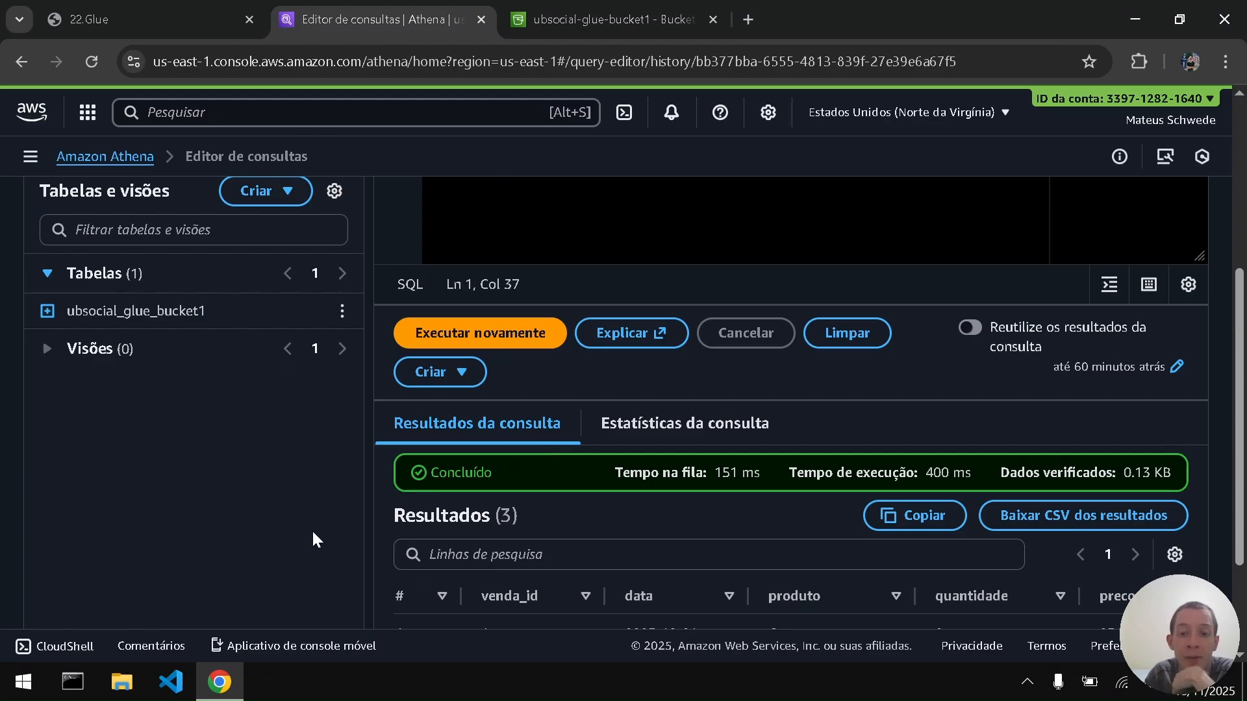
scroll(314, 529, down, 2)
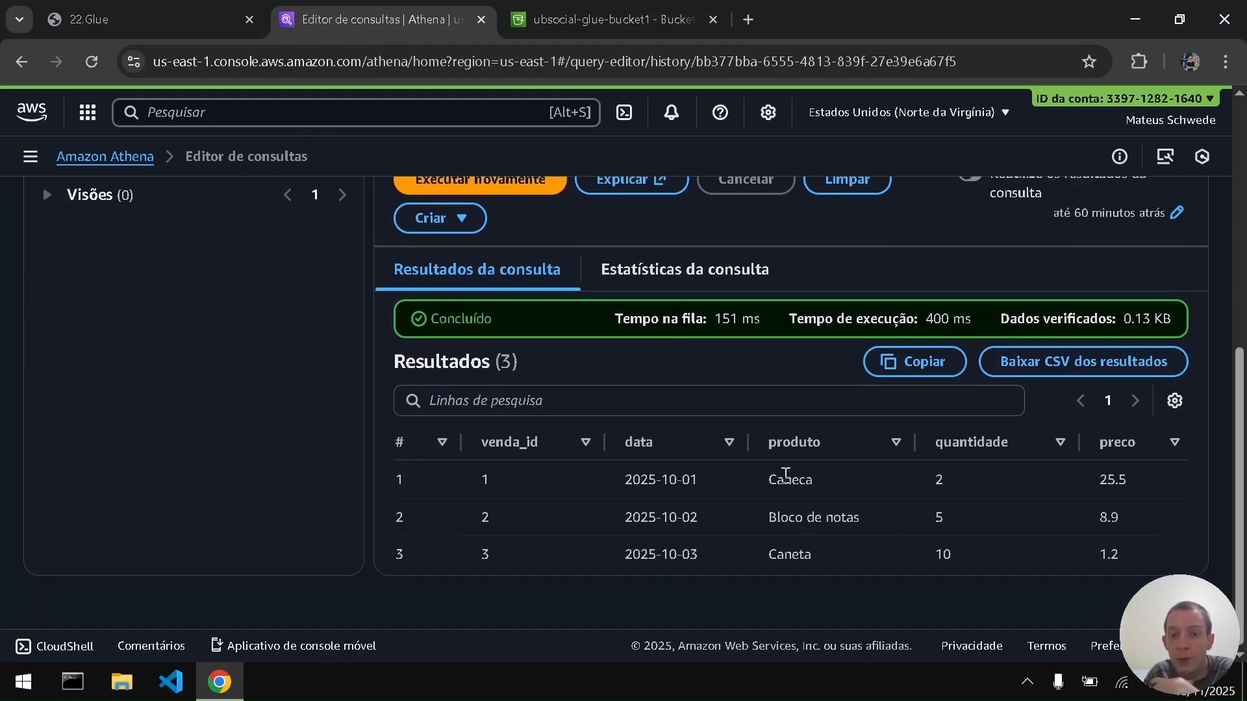
scroll(785, 476, up, 1)
scroll(649, 398, up, 4)
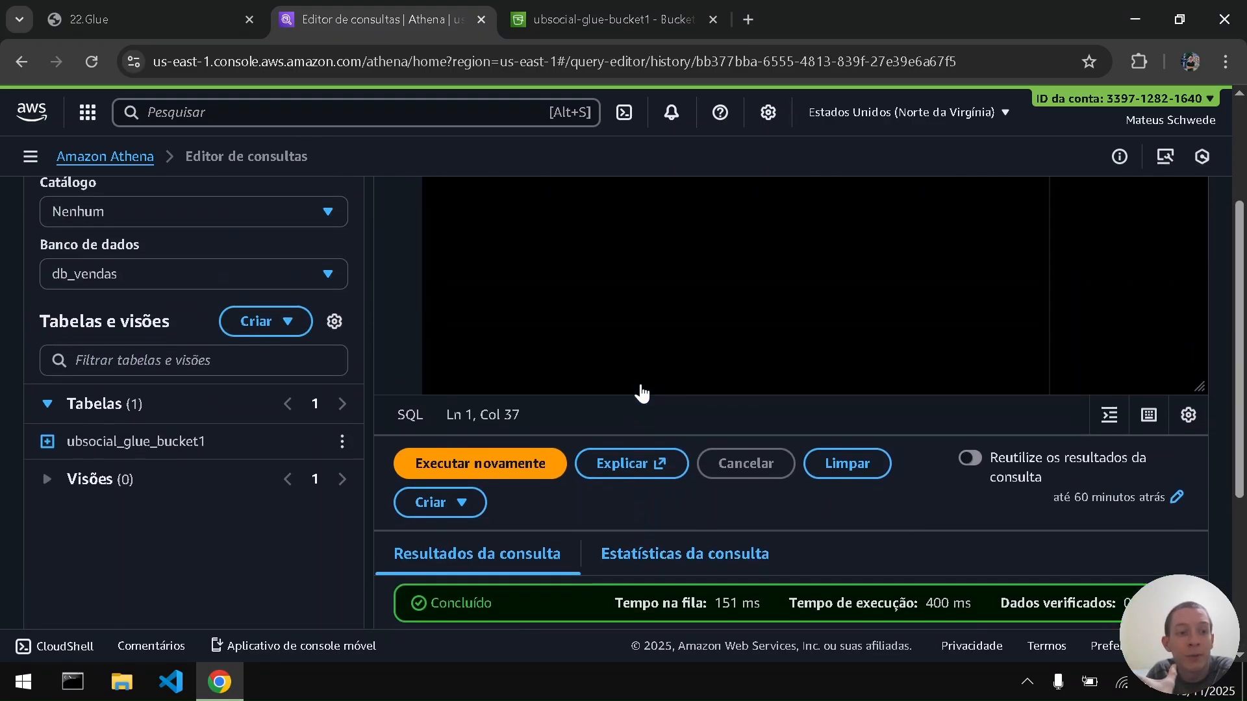
scroll(641, 393, up, 2)
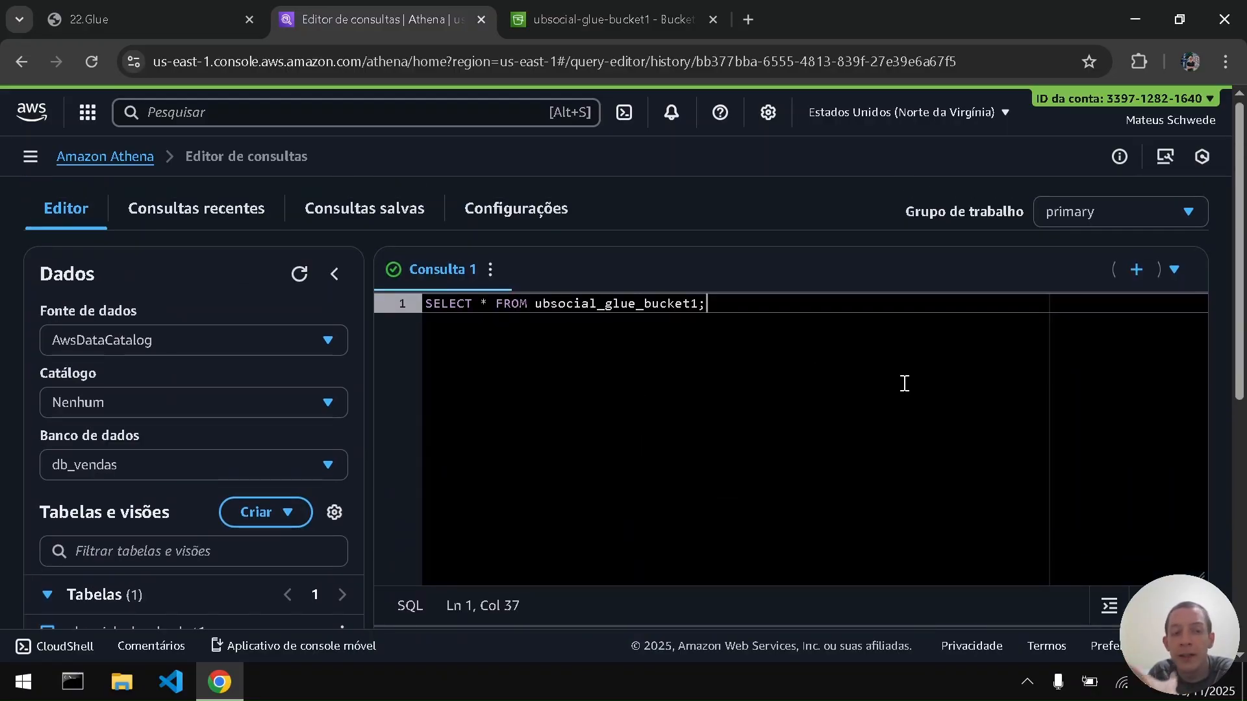
scroll(903, 382, down, 5)
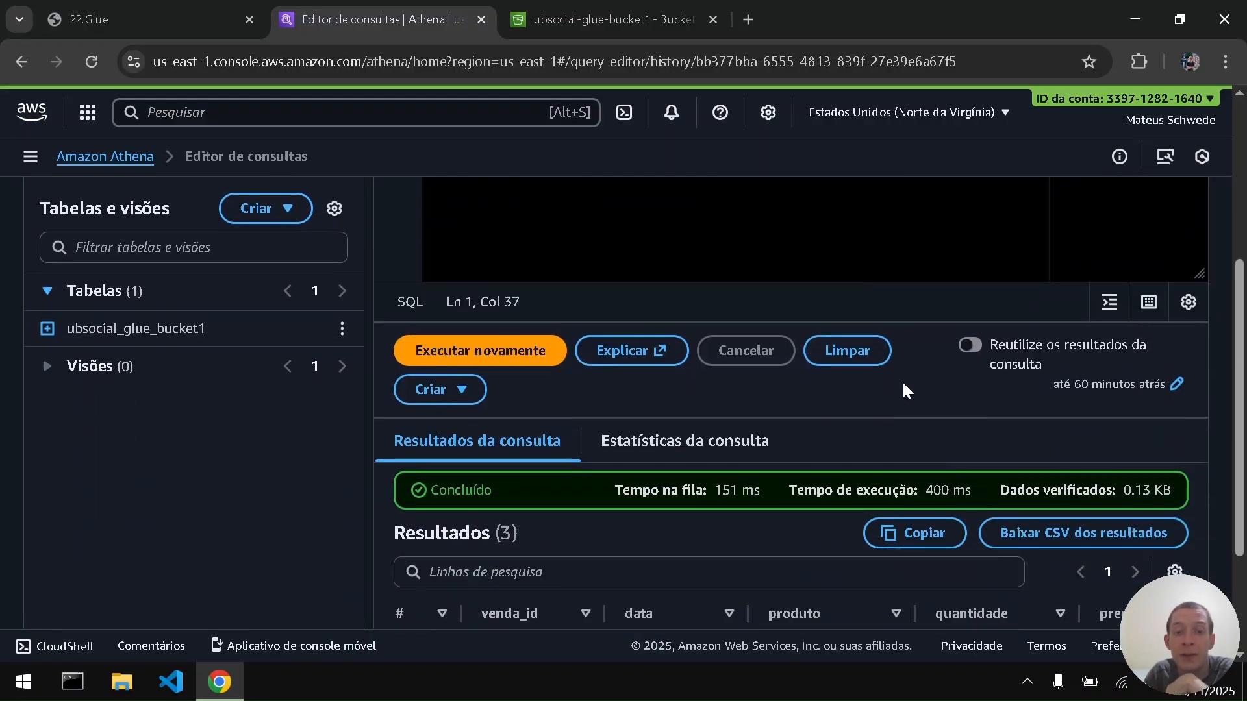
scroll(611, 437, down, 3)
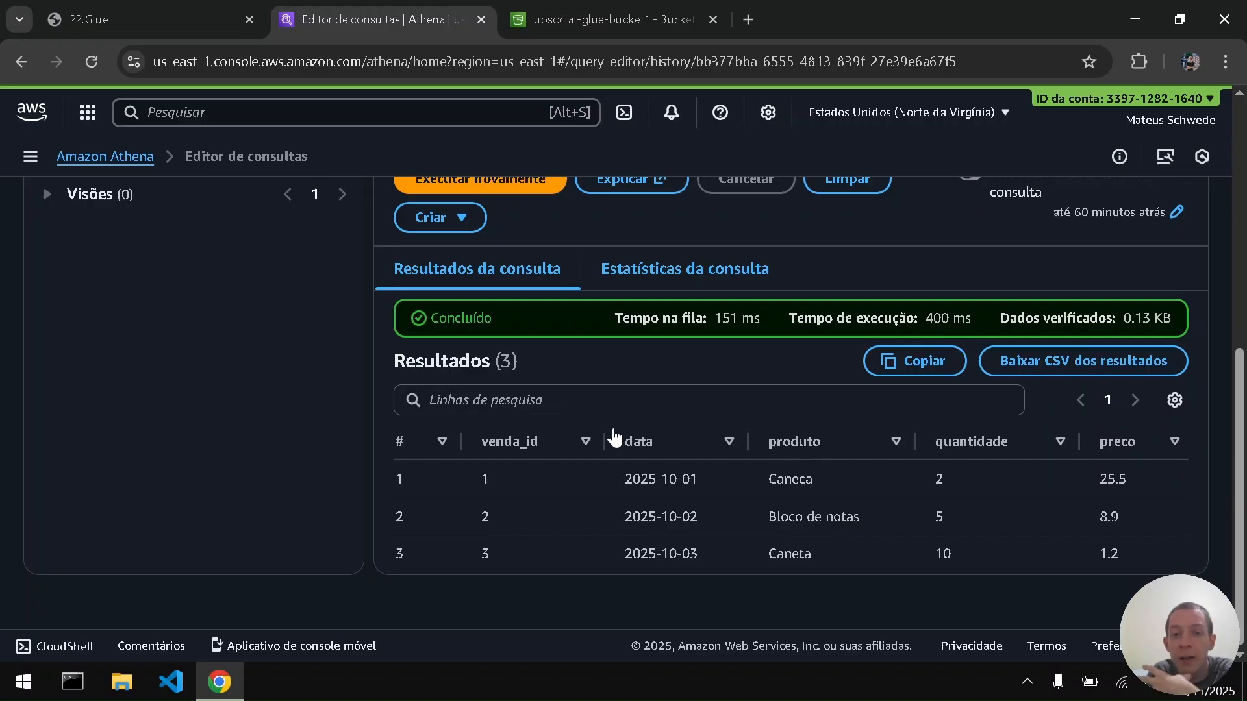
scroll(615, 435, up, 7)
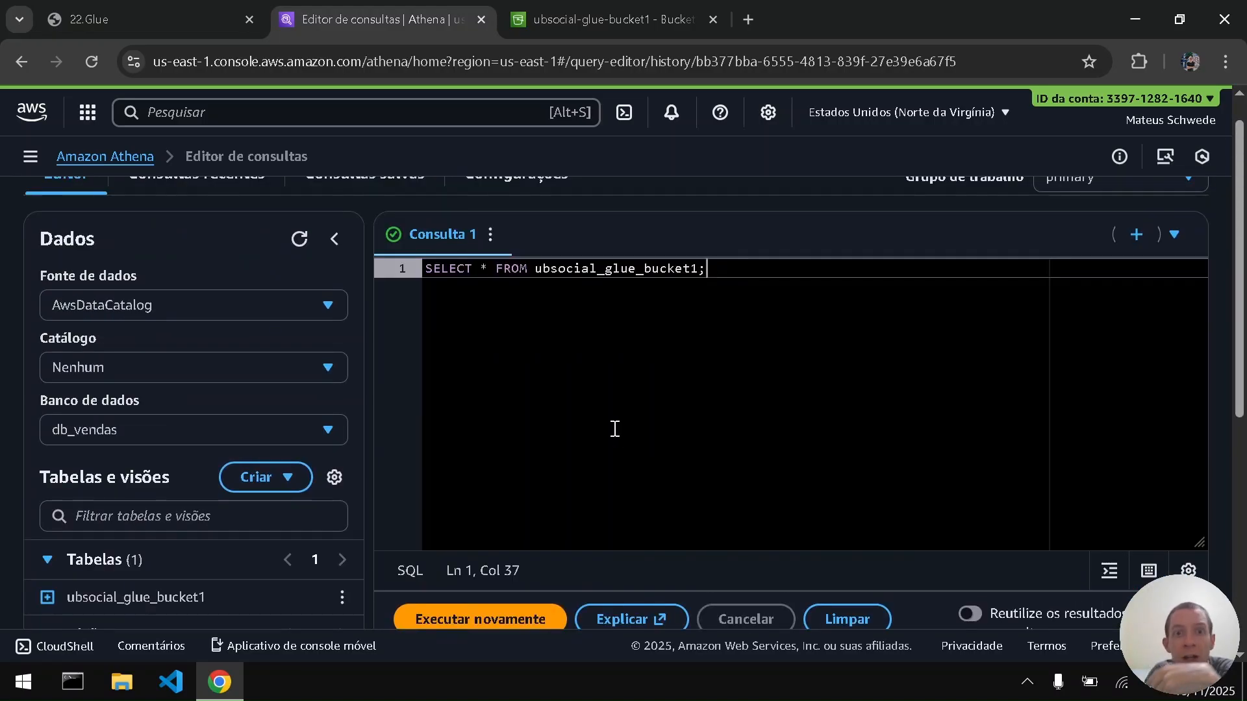
scroll(614, 429, down, 2)
click(634, 5)
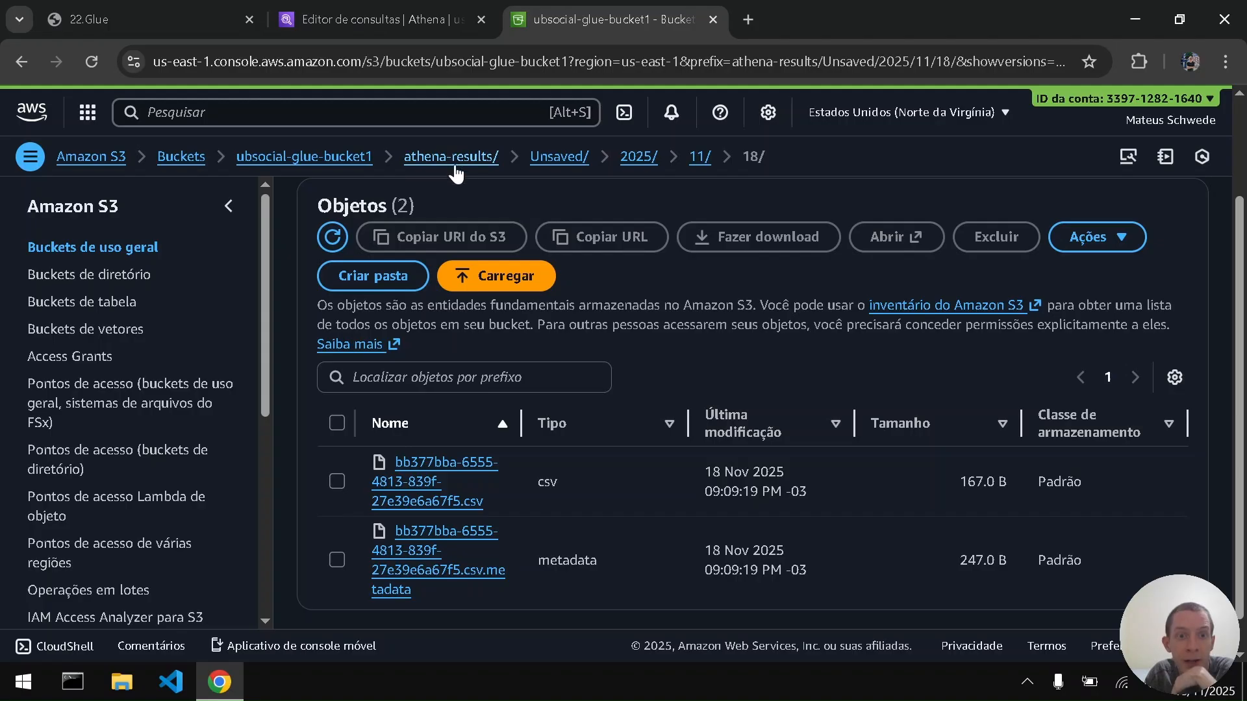
click(376, 9)
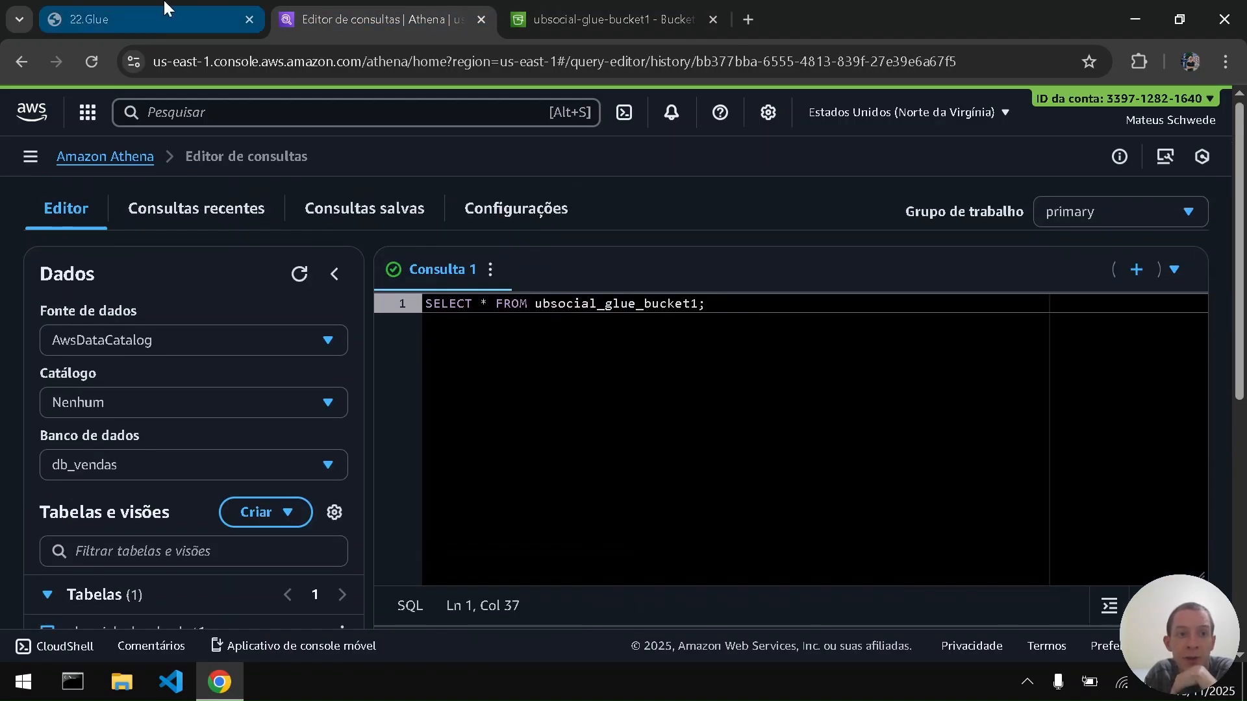
Step: Go to the Exclusões page of the 22.Glue PDF and show it in presentation mode
click(155, 9)
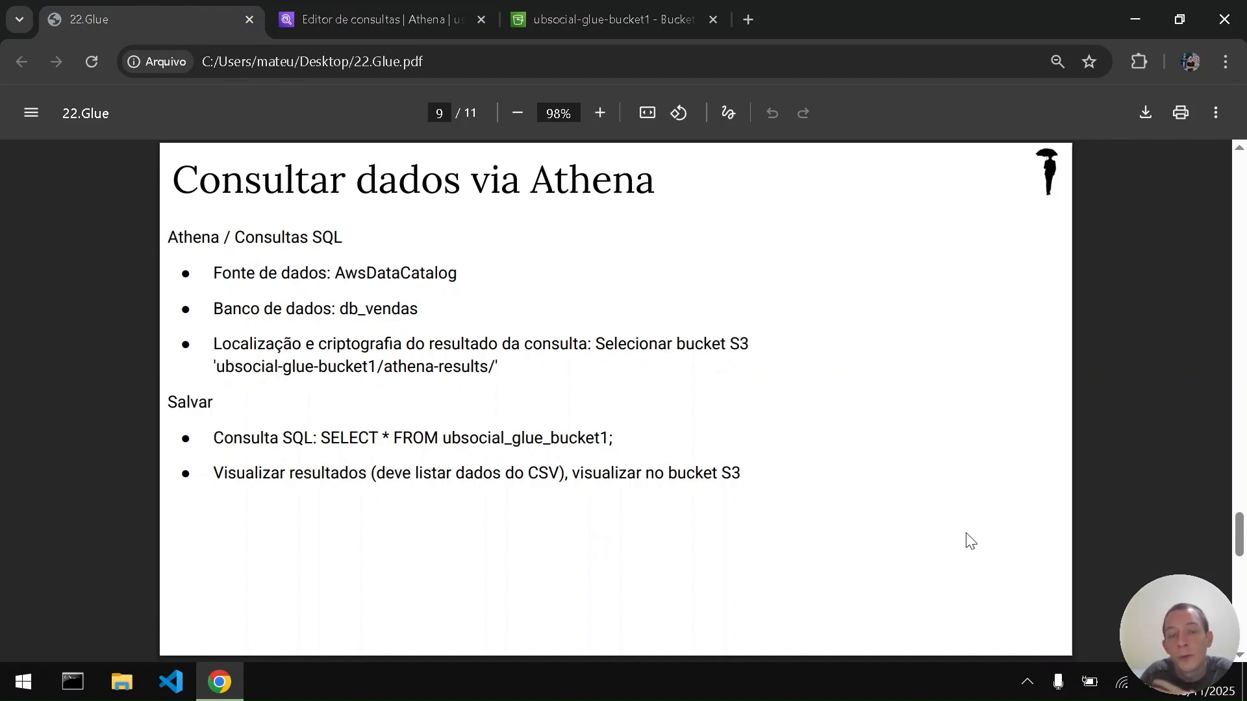
key(Right)
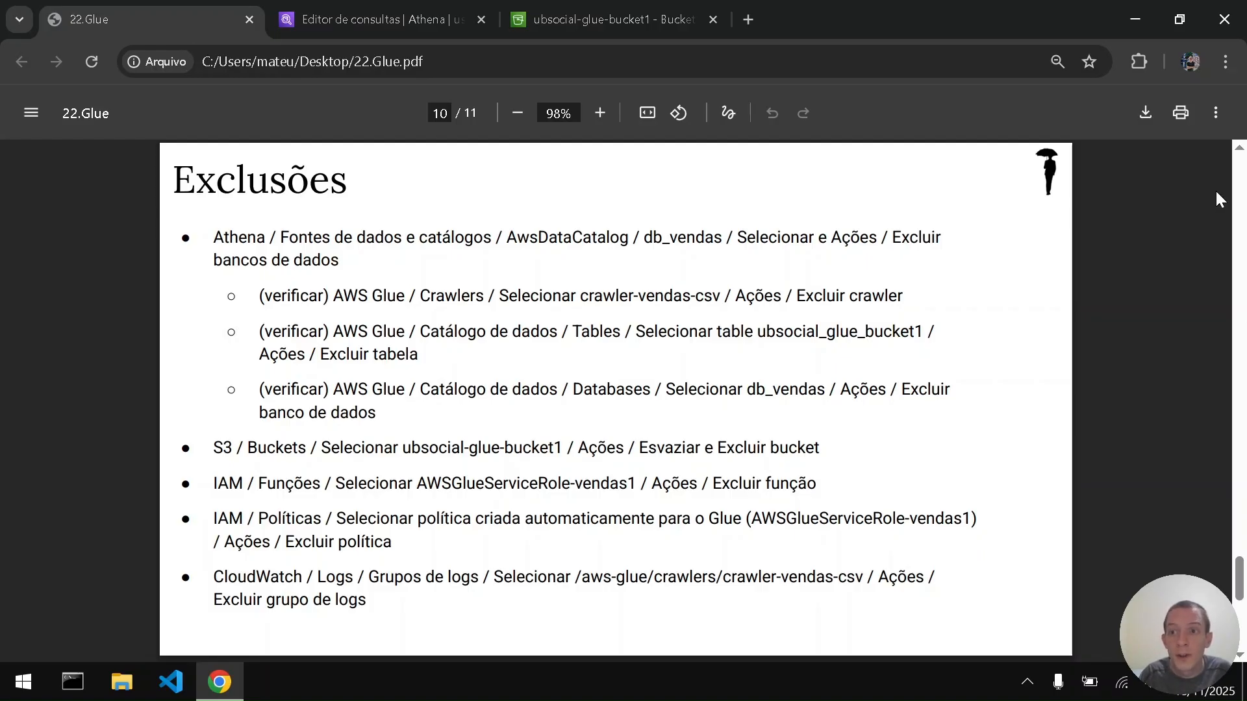
click(1216, 113)
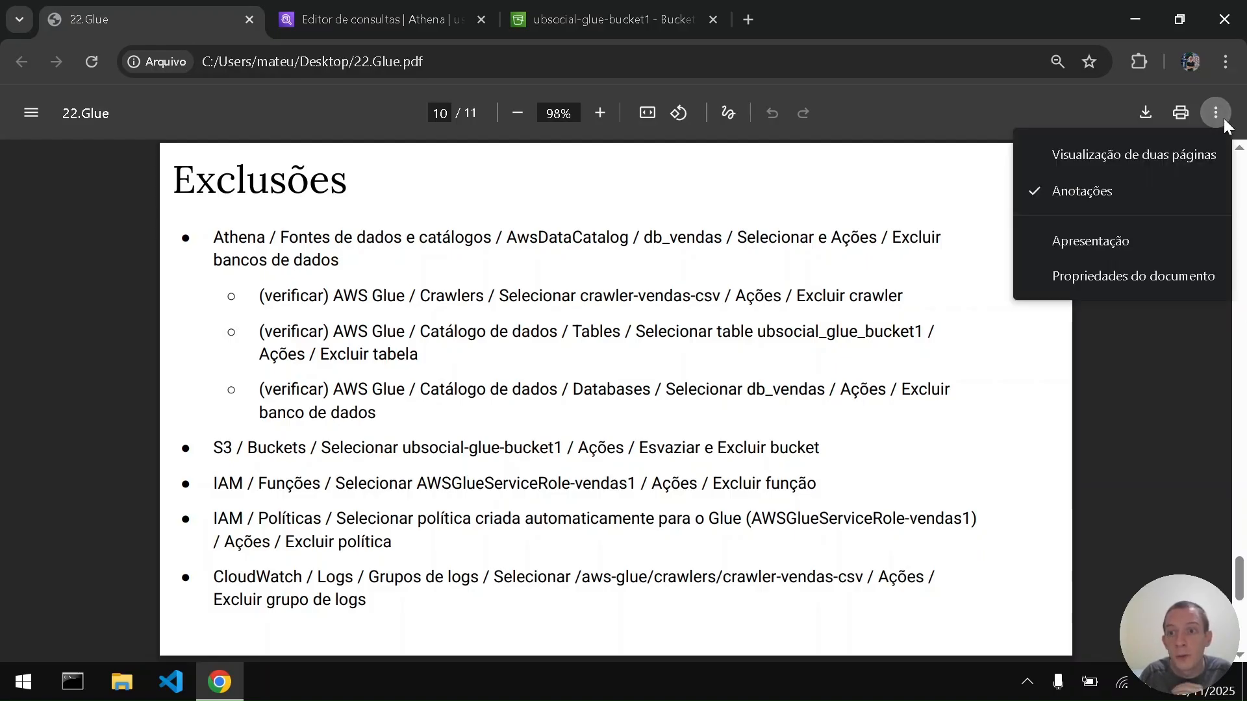
click(1146, 242)
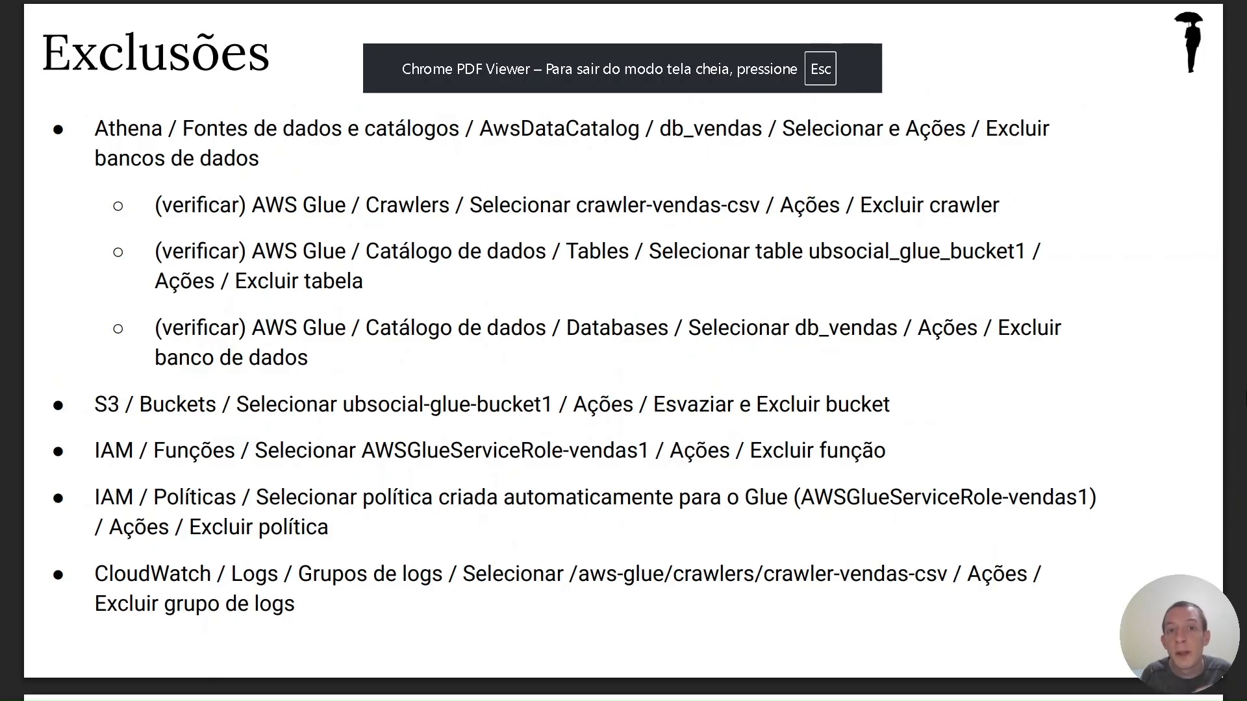